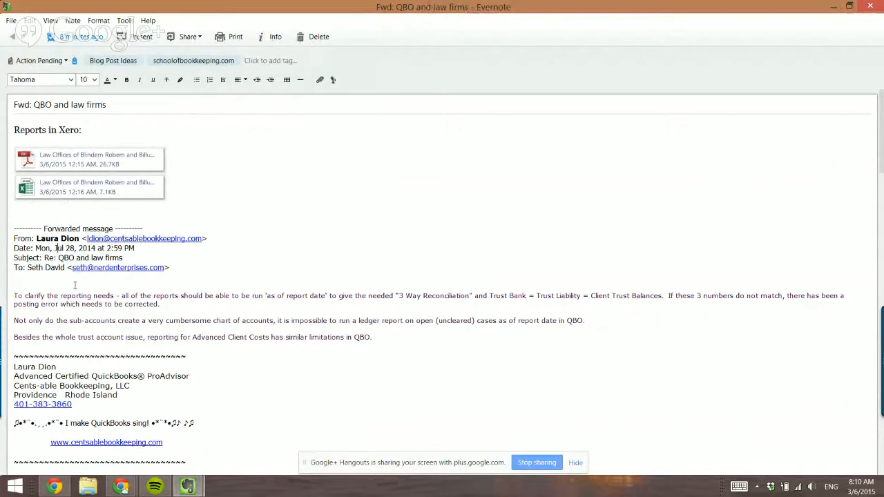
Minimize the Evernote note about QBO and law firms and review the law firm's balance sheet in QuickBooks Online
{"action": "left_click", "coordinate": [78, 297]}
{"action": "left_click", "coordinate": [181, 302]}
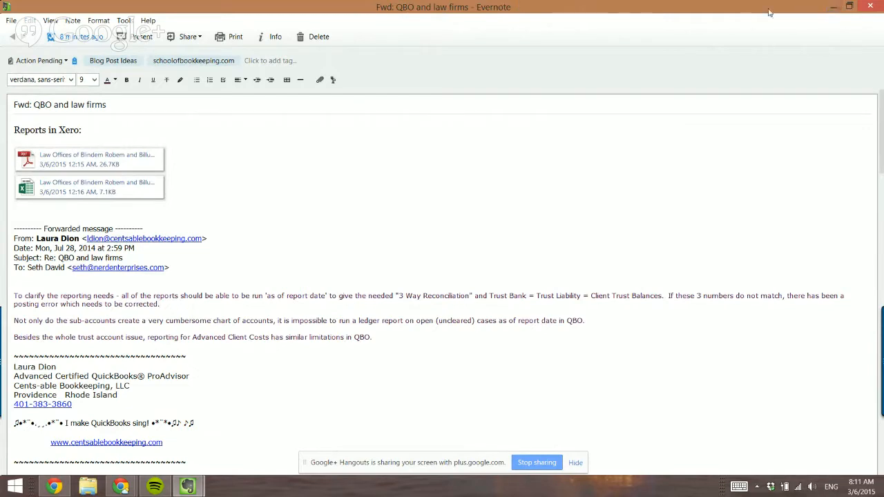
{"action": "left_click", "coordinate": [848, 5]}
{"action": "left_click", "coordinate": [833, 5]}
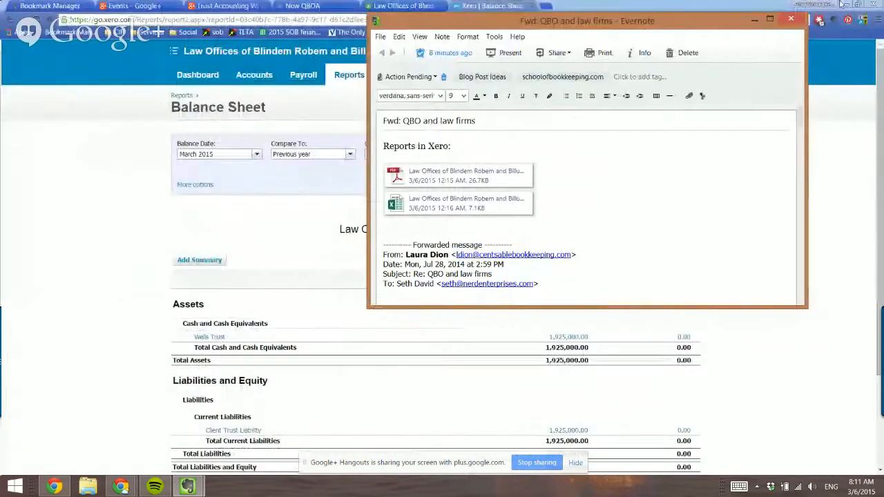
{"action": "left_click", "coordinate": [753, 21]}
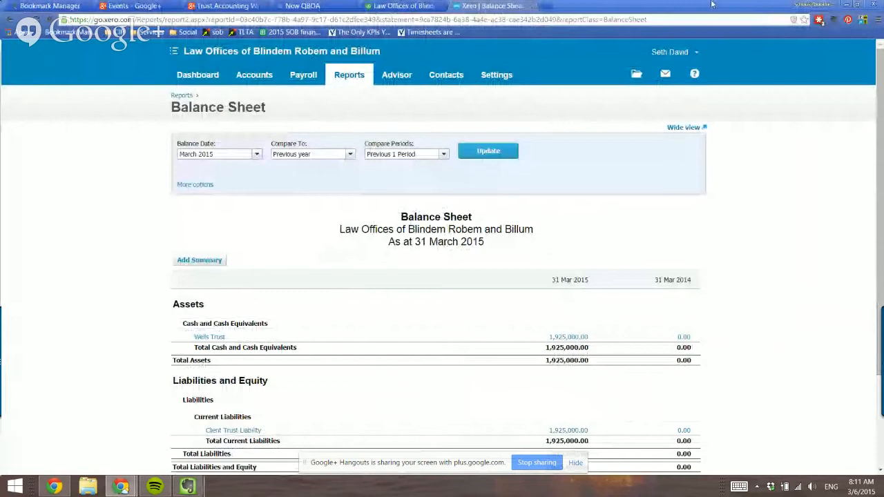
{"action": "left_click", "coordinate": [404, 7]}
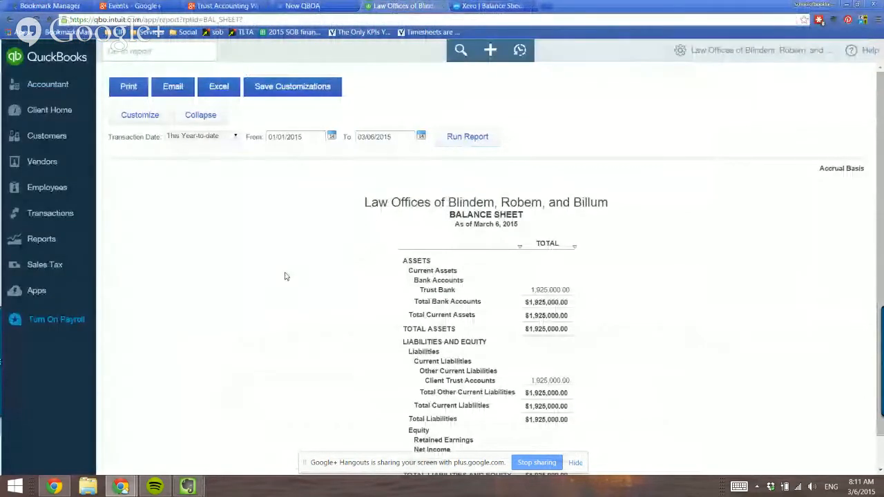
{"action": "scroll", "coordinate": [290, 290], "scroll_direction": "down", "scroll_amount": 1}
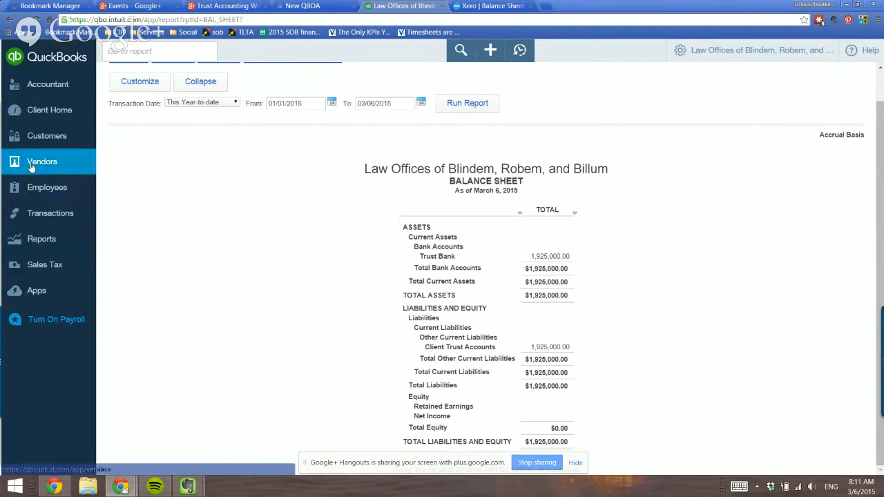
Review the customer list with its sub-customers, view the Client Trusts parent customer's details, and return to the list
{"action": "left_click", "coordinate": [38, 143]}
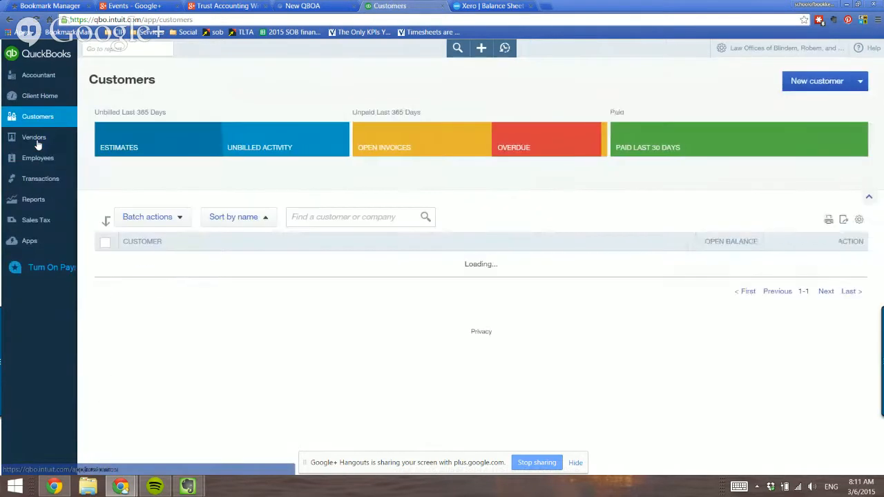
{"action": "scroll", "coordinate": [264, 331], "scroll_direction": "down", "scroll_amount": 1}
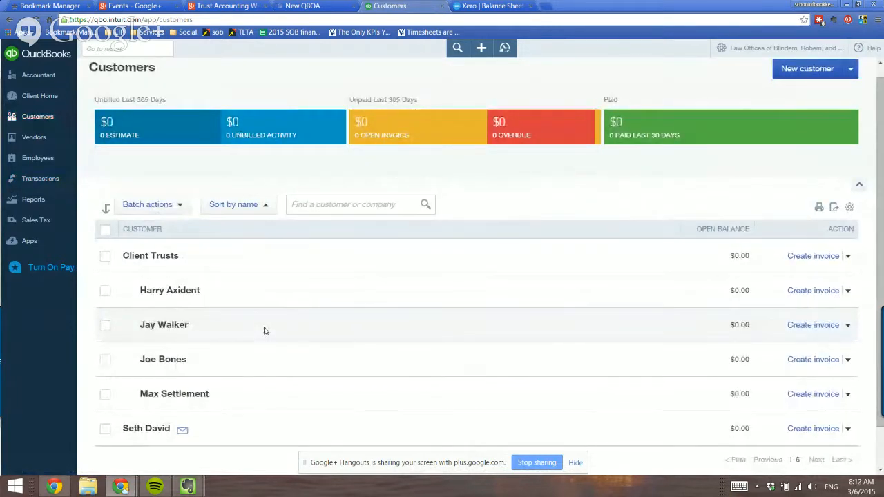
{"action": "scroll", "coordinate": [266, 331], "scroll_direction": "down", "scroll_amount": 1}
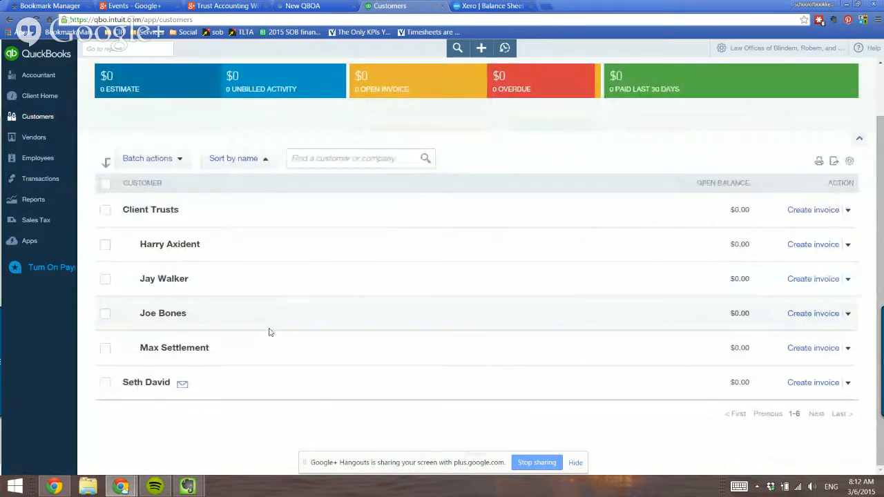
{"action": "left_click", "coordinate": [191, 214]}
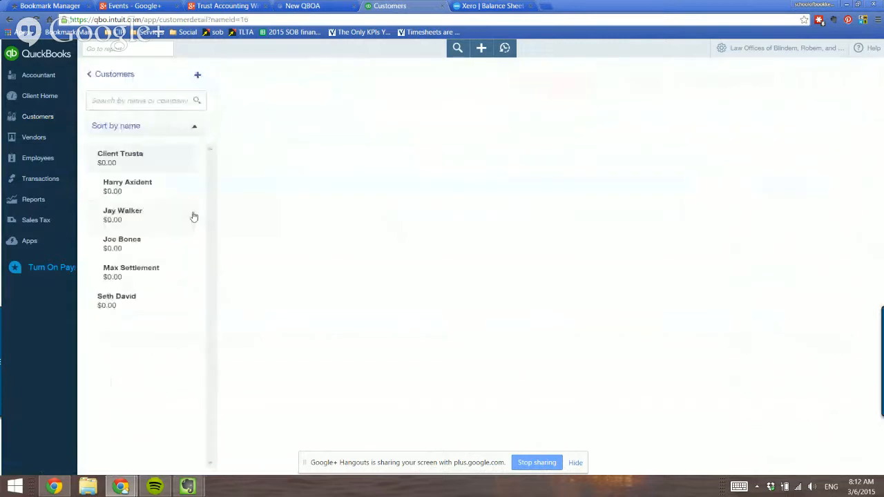
{"action": "left_click", "coordinate": [107, 75]}
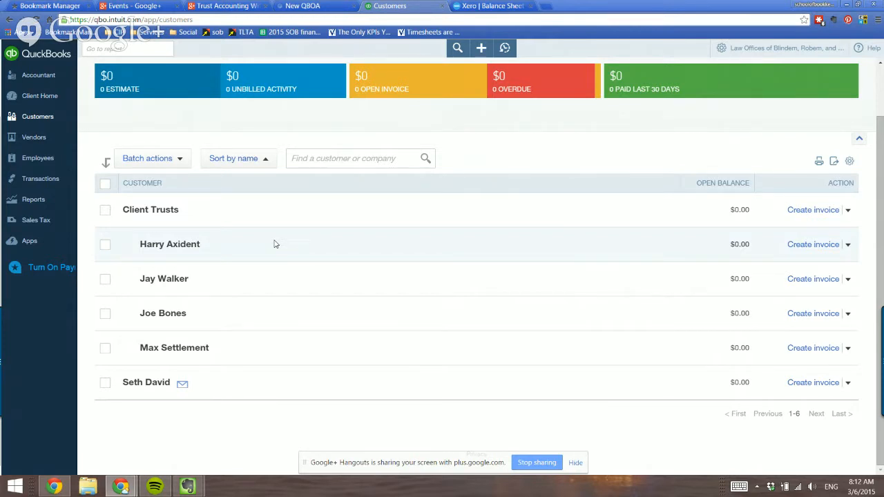
Run the saved custom report Client Trust Liabilities
{"action": "left_click", "coordinate": [34, 200]}
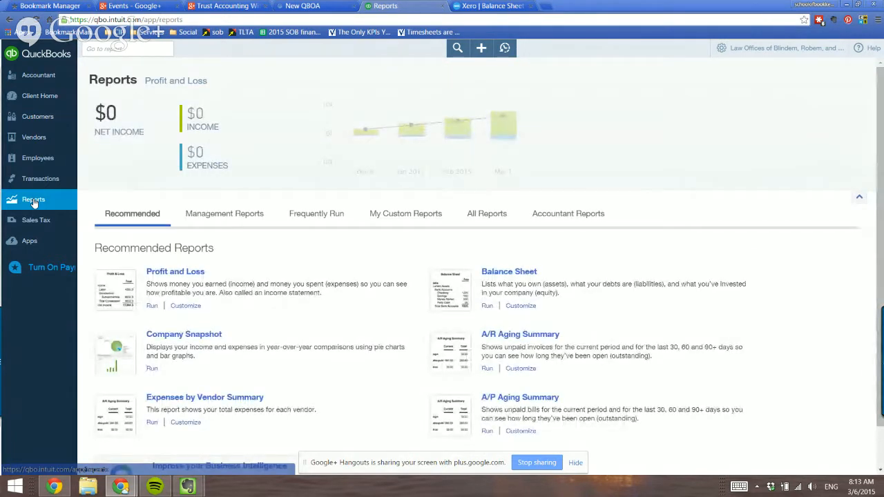
{"action": "left_click", "coordinate": [421, 214]}
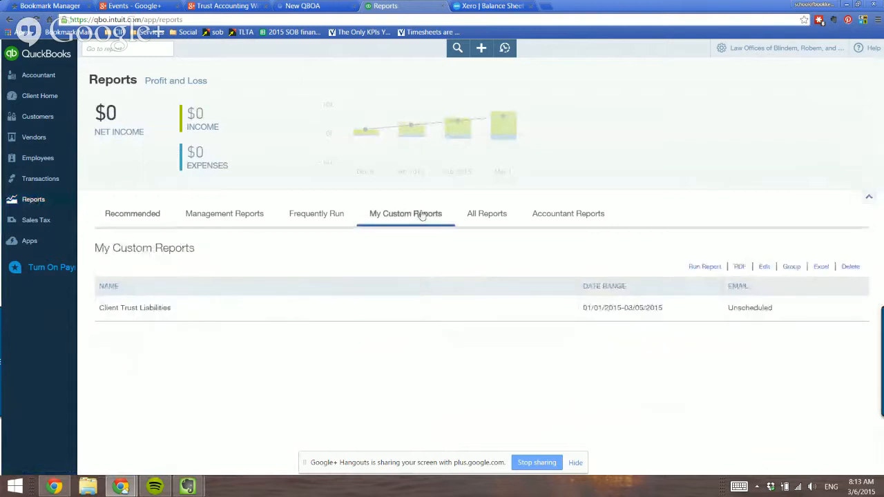
{"action": "left_click", "coordinate": [136, 308]}
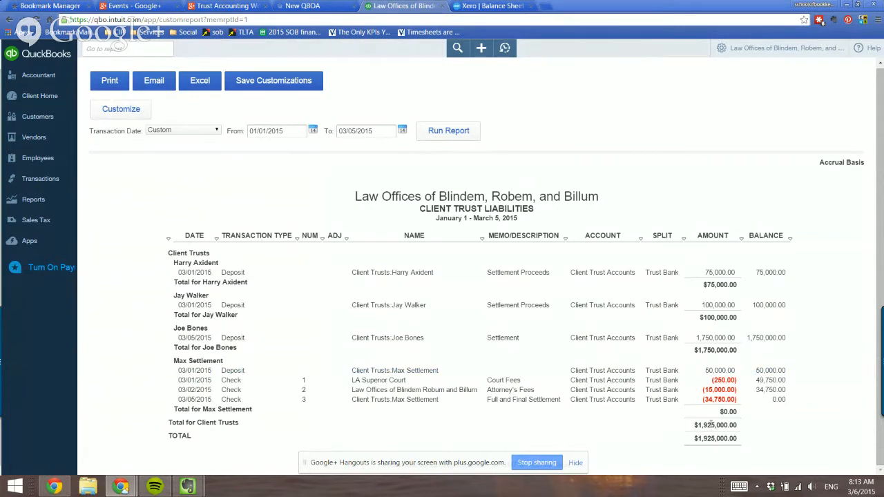
Open a second QuickBooks window and run the recommended Balance Sheet report in it
{"action": "left_click", "coordinate": [743, 55]}
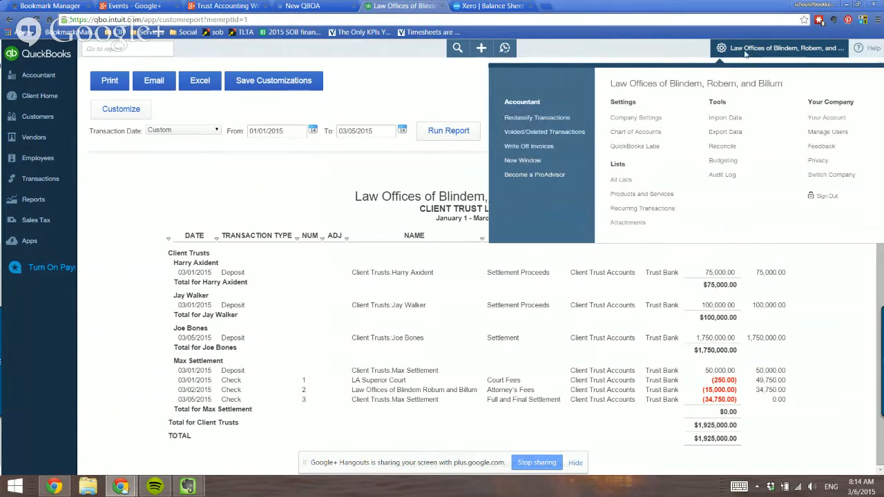
{"action": "left_click", "coordinate": [523, 162]}
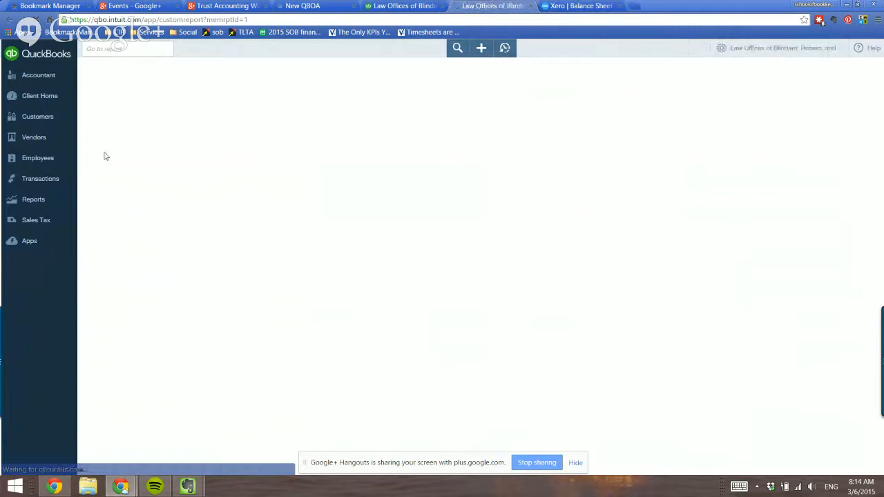
{"action": "left_click", "coordinate": [28, 201]}
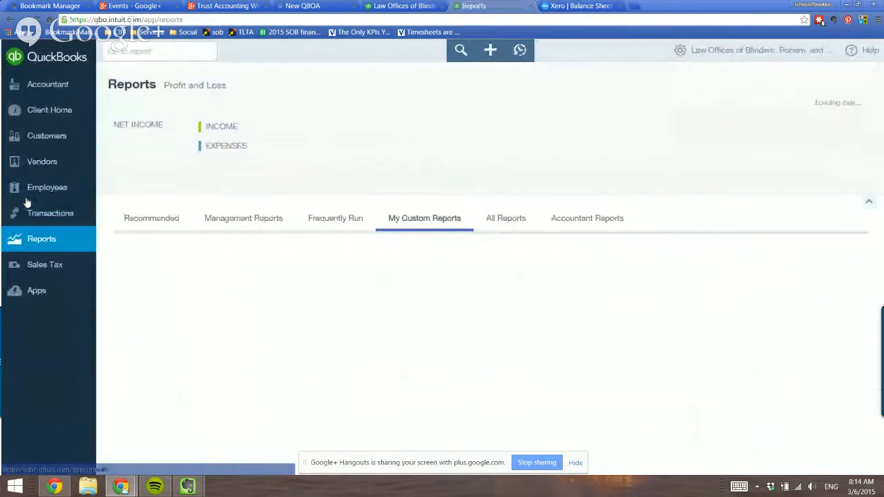
{"action": "left_click", "coordinate": [145, 218]}
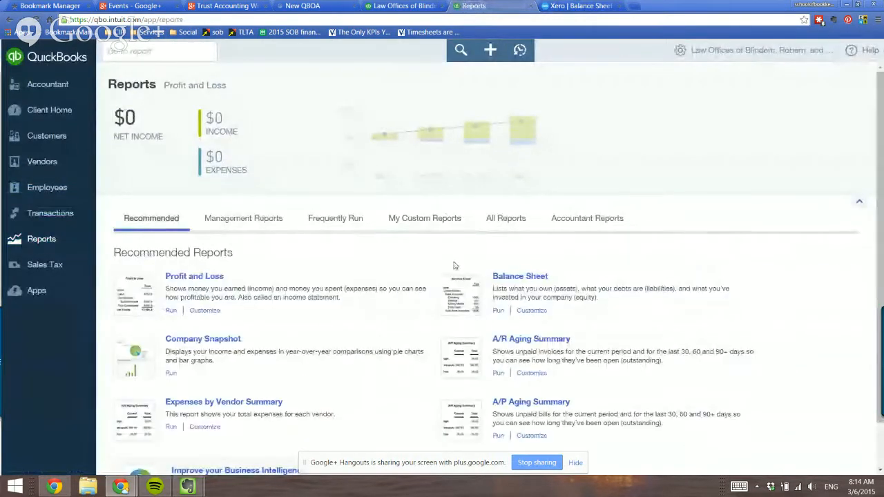
{"action": "left_click", "coordinate": [514, 276]}
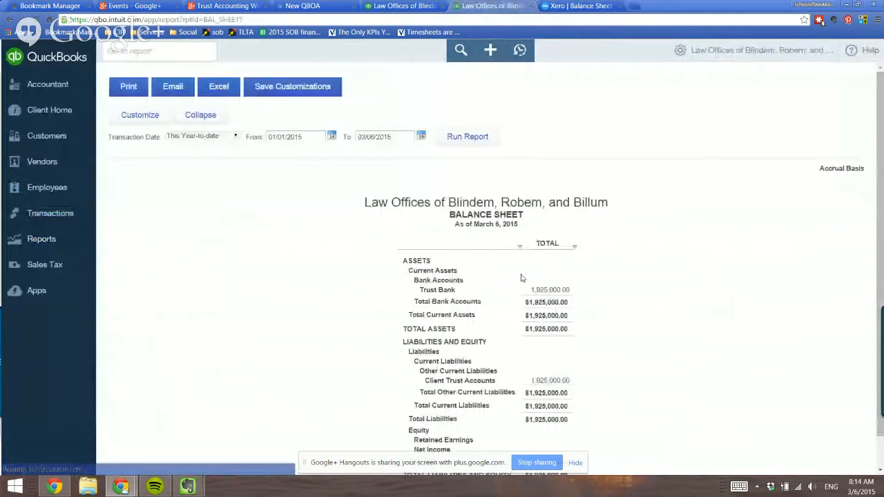
{"action": "scroll", "coordinate": [586, 241], "scroll_direction": "down", "scroll_amount": 1}
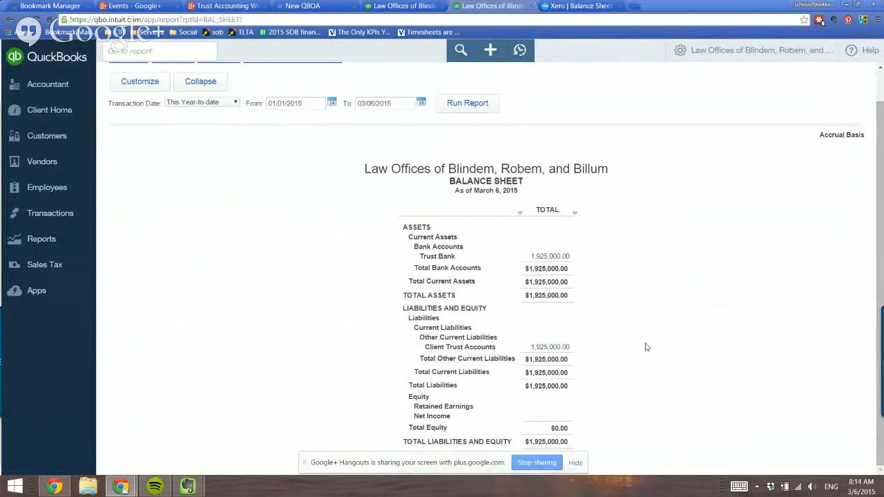
Return to the Client Trust Liabilities report and examine its customization options for dates, Customer grouping and list filters, closing them without changes
{"action": "left_click", "coordinate": [394, 8]}
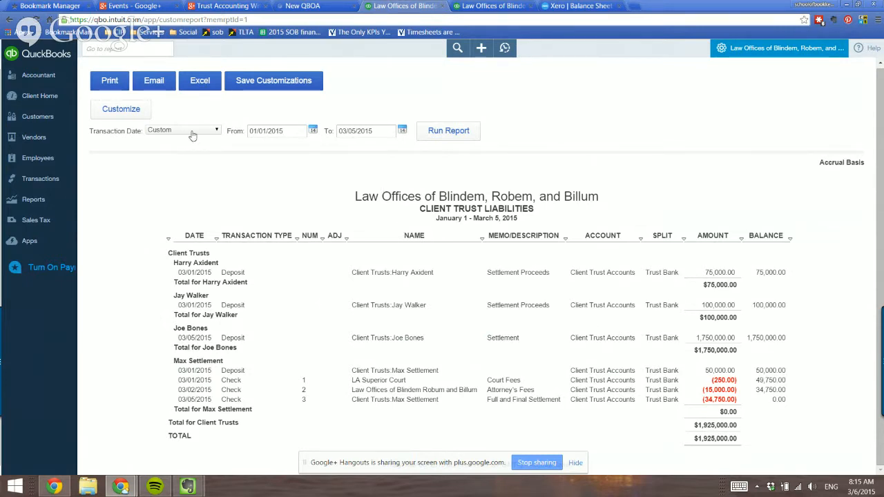
{"action": "left_click", "coordinate": [119, 111]}
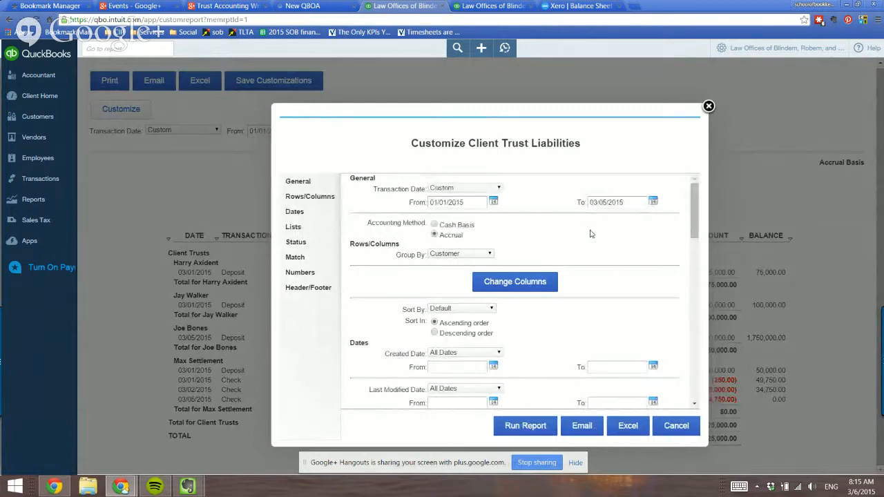
{"action": "left_click", "coordinate": [459, 255]}
{"action": "left_click", "coordinate": [445, 316]}
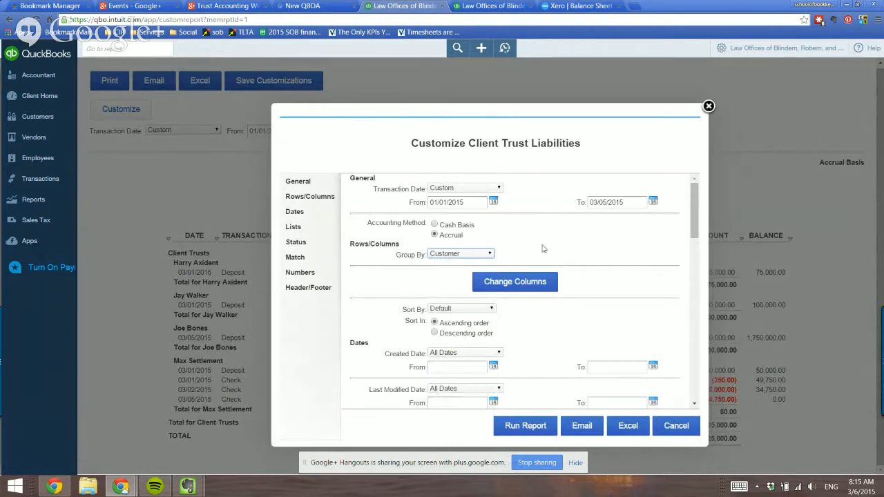
{"action": "left_click", "coordinate": [479, 202]}
{"action": "left_click", "coordinate": [539, 210]}
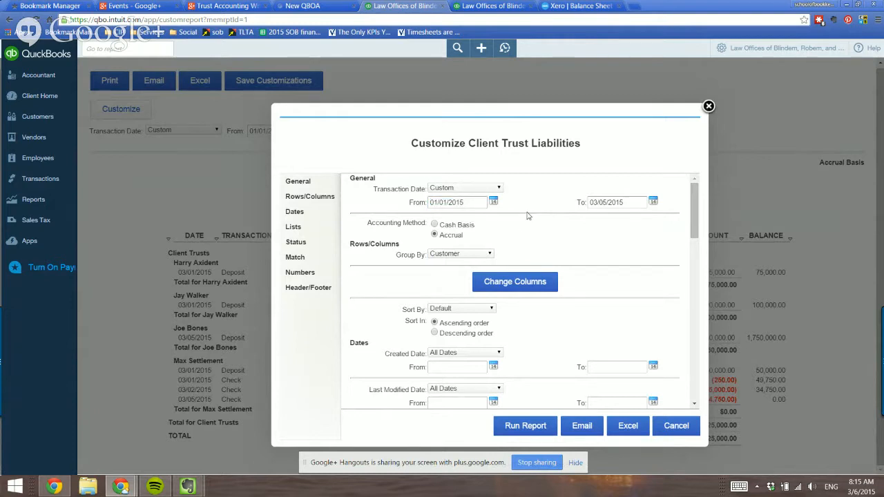
{"action": "scroll", "coordinate": [561, 274], "scroll_direction": "down", "scroll_amount": 3}
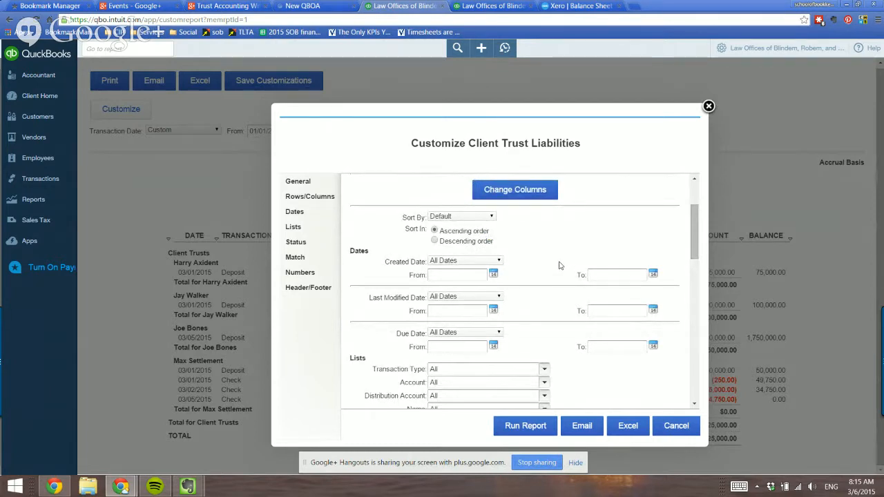
{"action": "scroll", "coordinate": [559, 266], "scroll_direction": "down", "scroll_amount": 2}
{"action": "scroll", "coordinate": [560, 265], "scroll_direction": "down", "scroll_amount": 1}
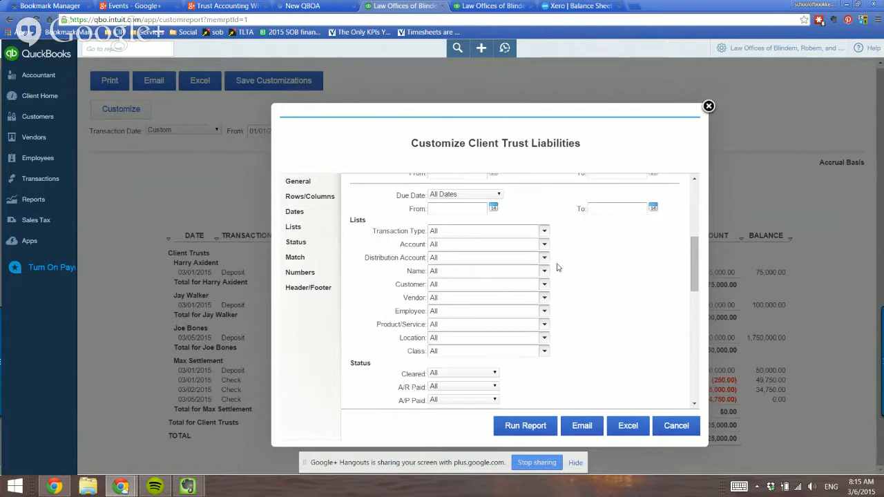
{"action": "left_click", "coordinate": [290, 231]}
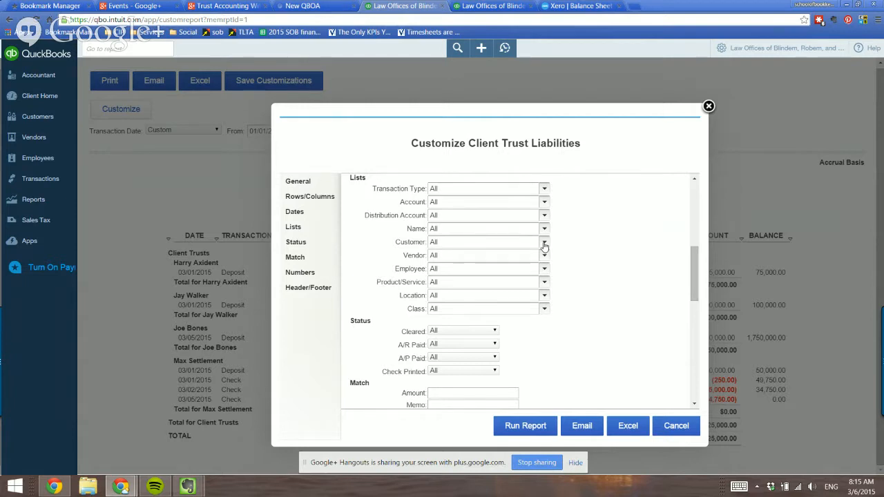
{"action": "left_click", "coordinate": [708, 105]}
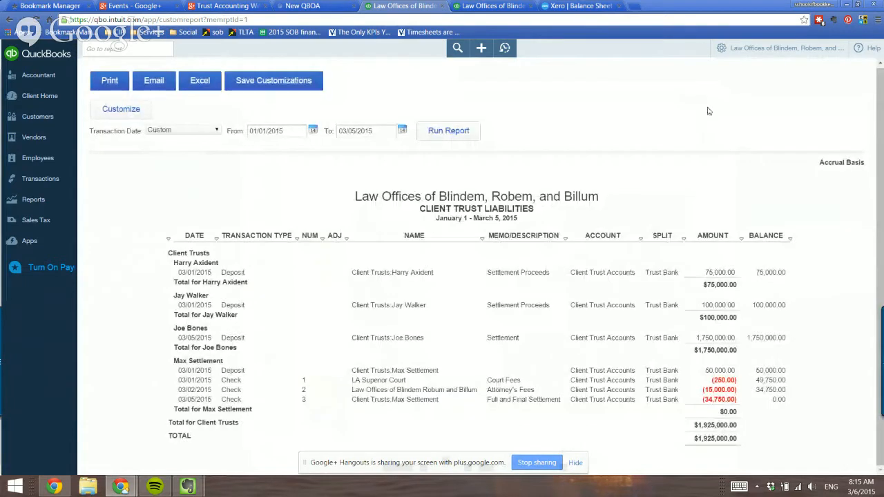
Make the last sub-customer listed under Client Trusts inactive
{"action": "left_click", "coordinate": [31, 121]}
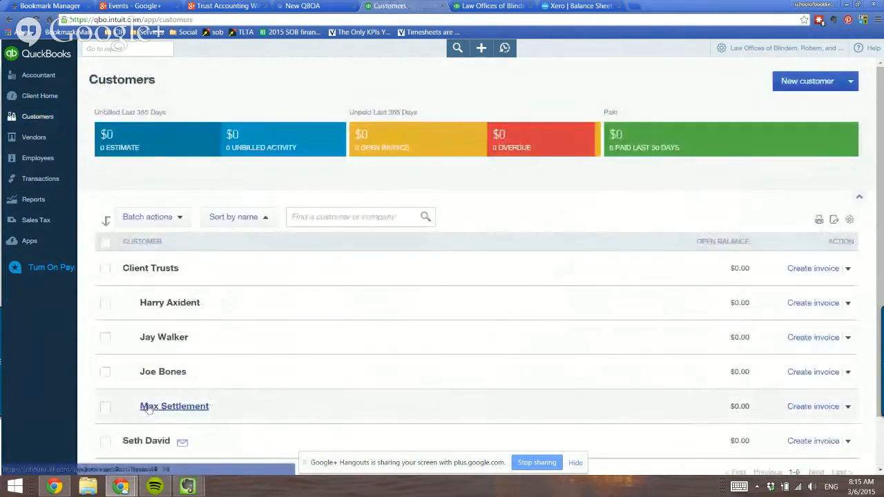
{"action": "left_click", "coordinate": [848, 407]}
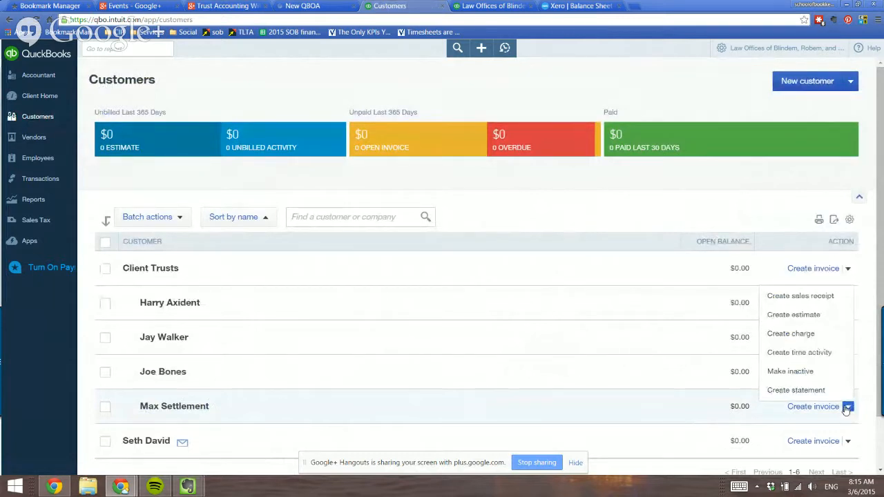
{"action": "left_click", "coordinate": [791, 372]}
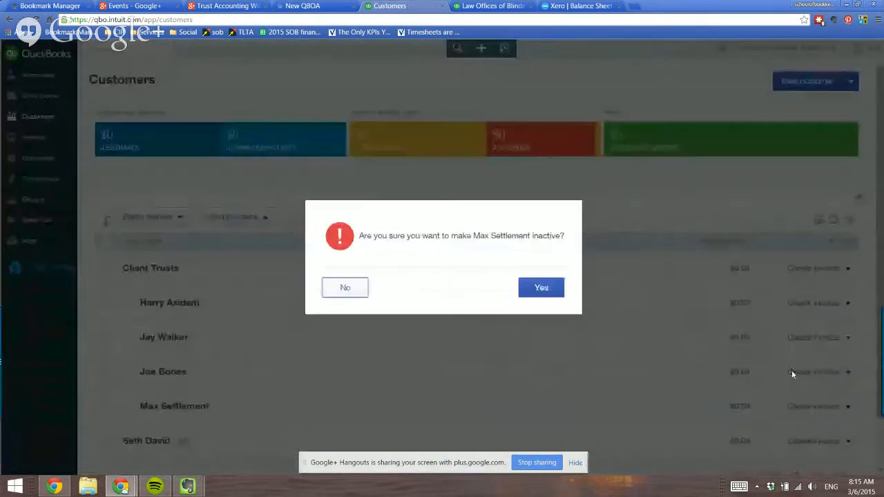
{"action": "left_click", "coordinate": [538, 291]}
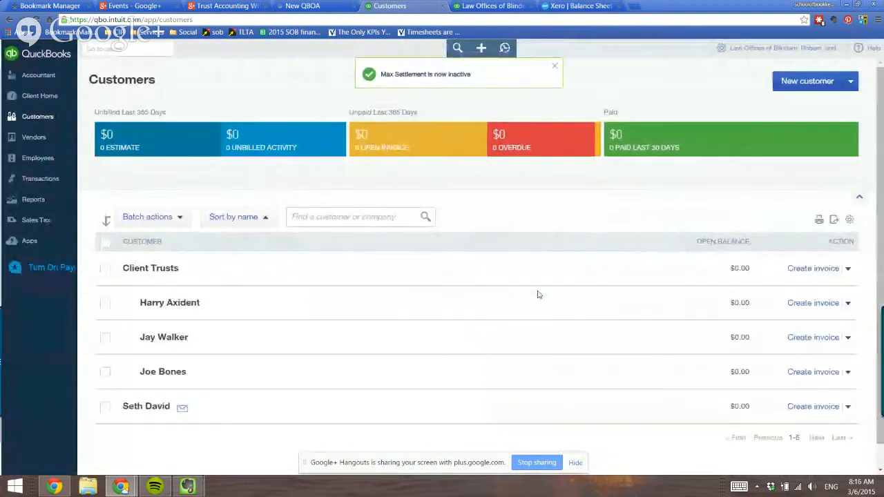
Run the Client Trust Liabilities report from the saved custom reports
{"action": "left_click", "coordinate": [22, 203]}
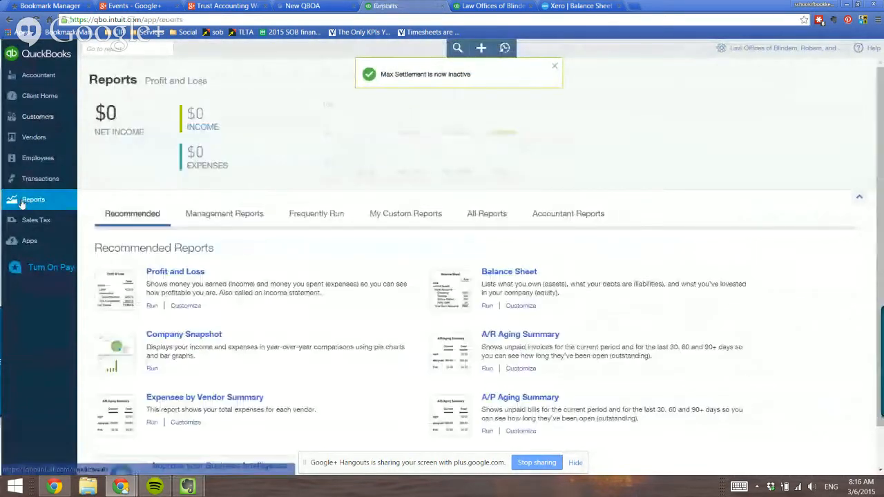
{"action": "left_click", "coordinate": [427, 218]}
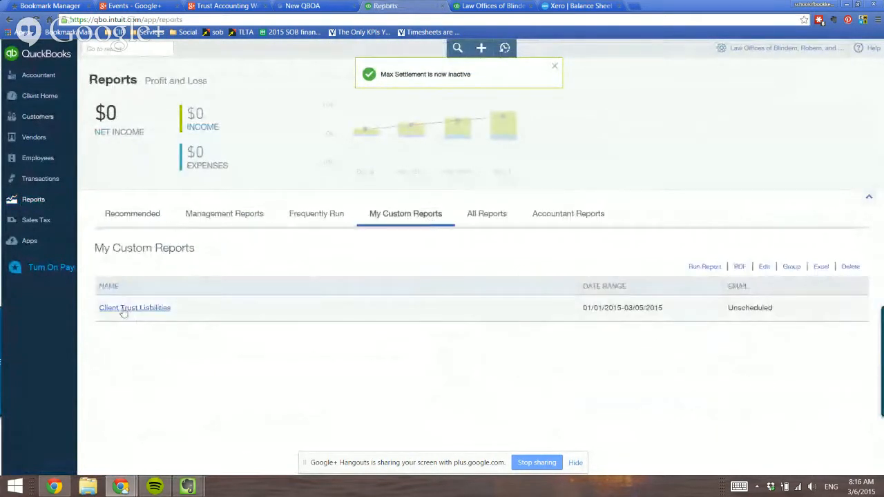
{"action": "left_click", "coordinate": [123, 308]}
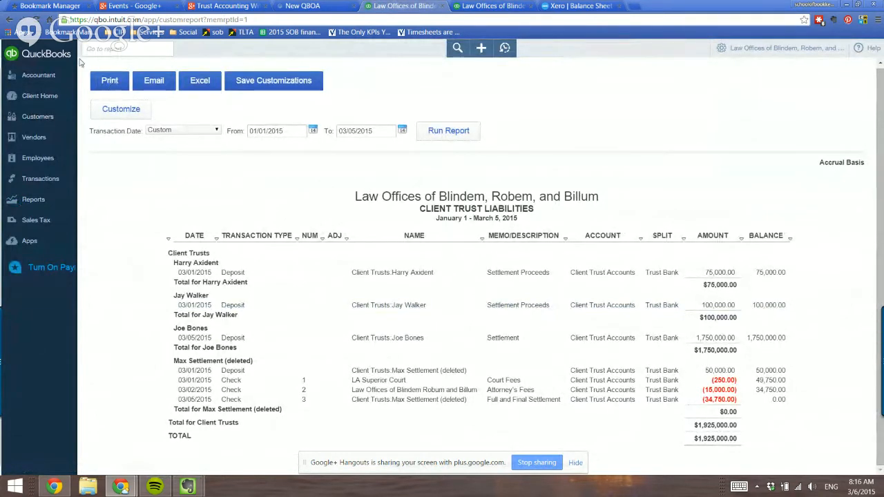
Remove every customer from the report's multiple-customer filter, select Client Trusts as the replacement, and accept the filter selection
{"action": "left_click", "coordinate": [113, 110]}
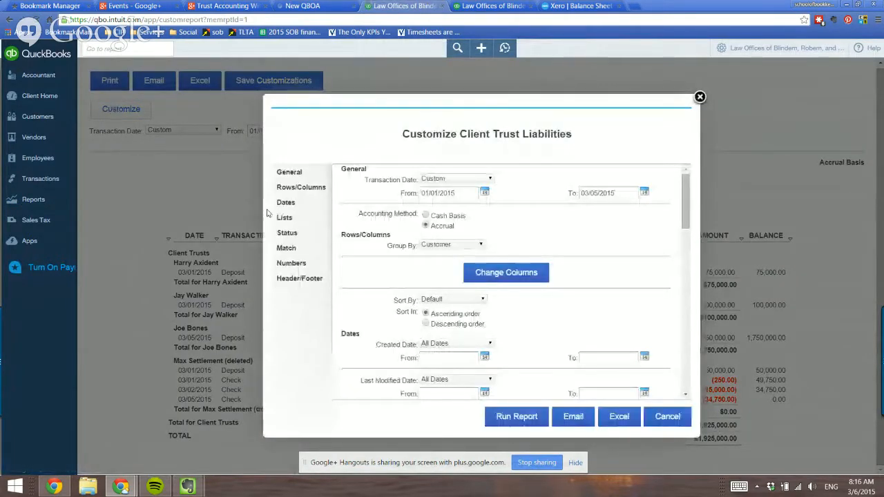
{"action": "left_click", "coordinate": [285, 219]}
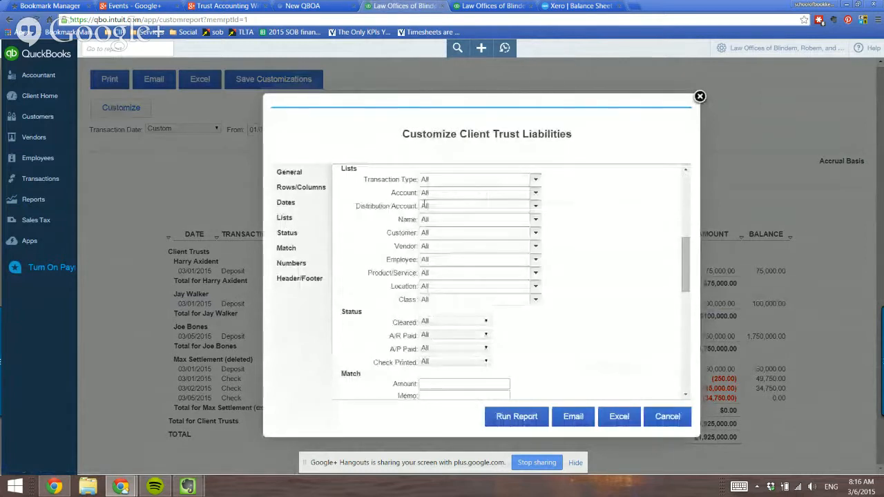
{"action": "left_click", "coordinate": [536, 236]}
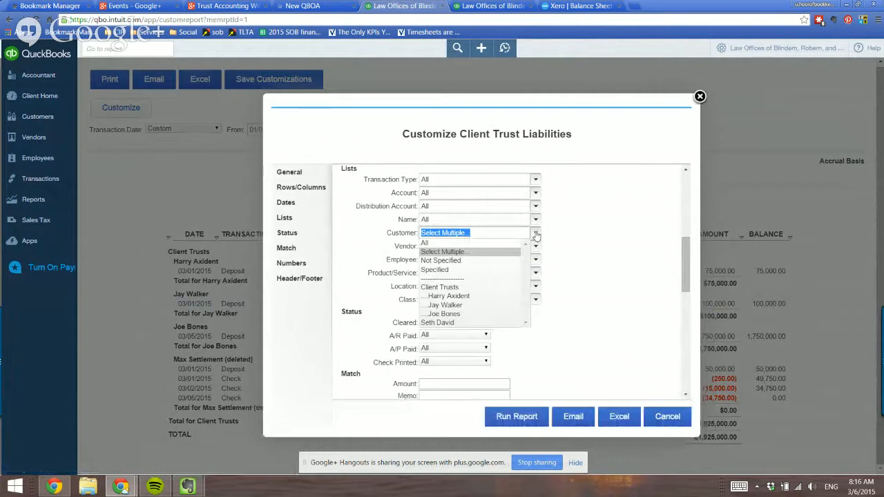
{"action": "left_click", "coordinate": [436, 254]}
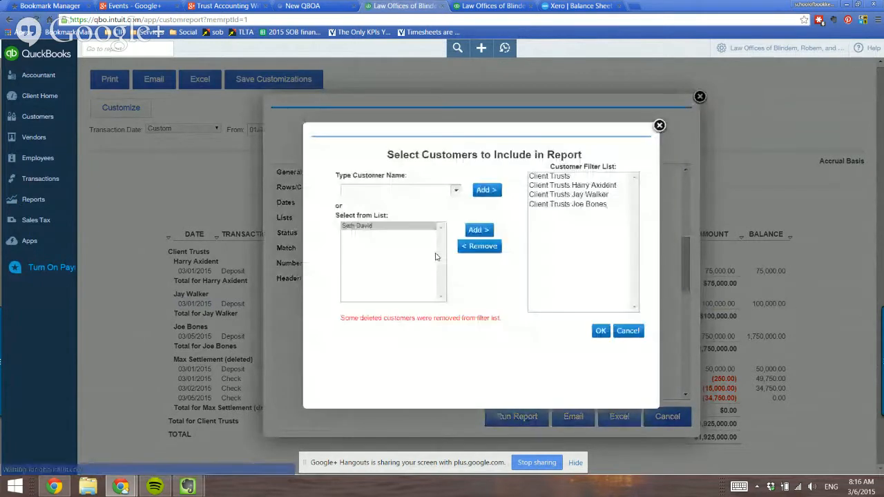
{"action": "left_click", "coordinate": [562, 181]}
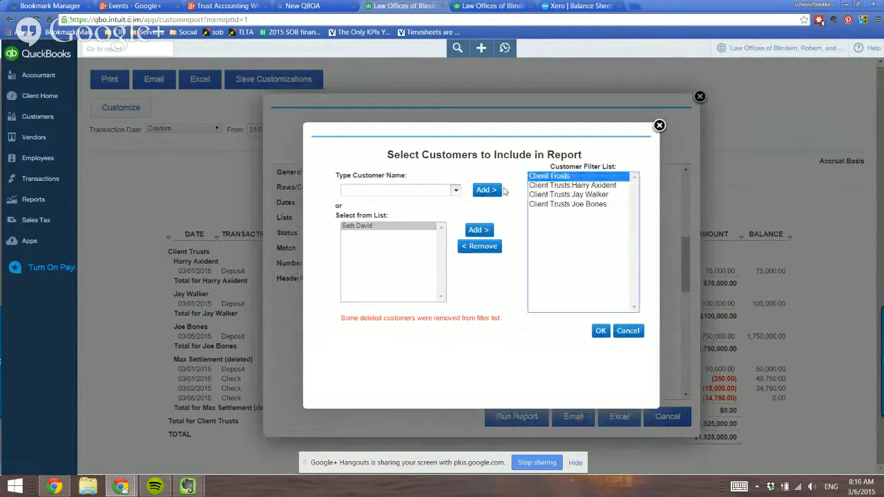
{"action": "left_click", "coordinate": [483, 246]}
{"action": "left_click", "coordinate": [482, 247]}
{"action": "left_click", "coordinate": [482, 249]}
{"action": "left_click", "coordinate": [482, 249]}
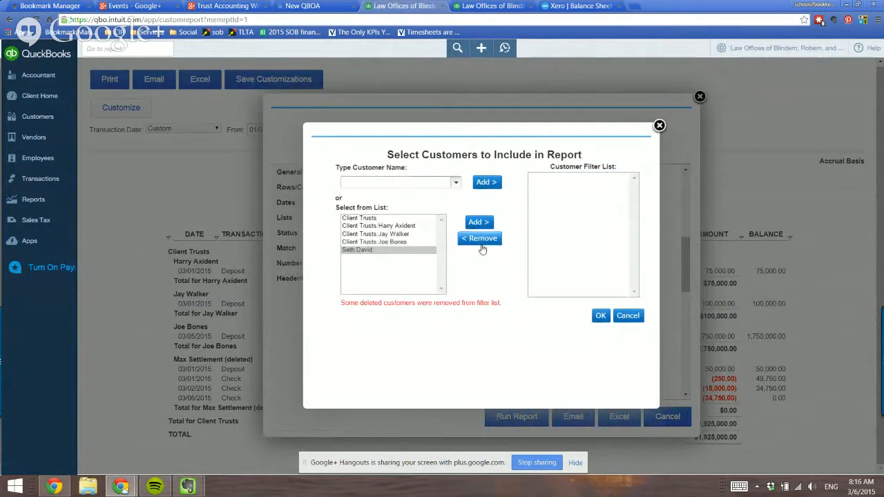
{"action": "left_click", "coordinate": [363, 218]}
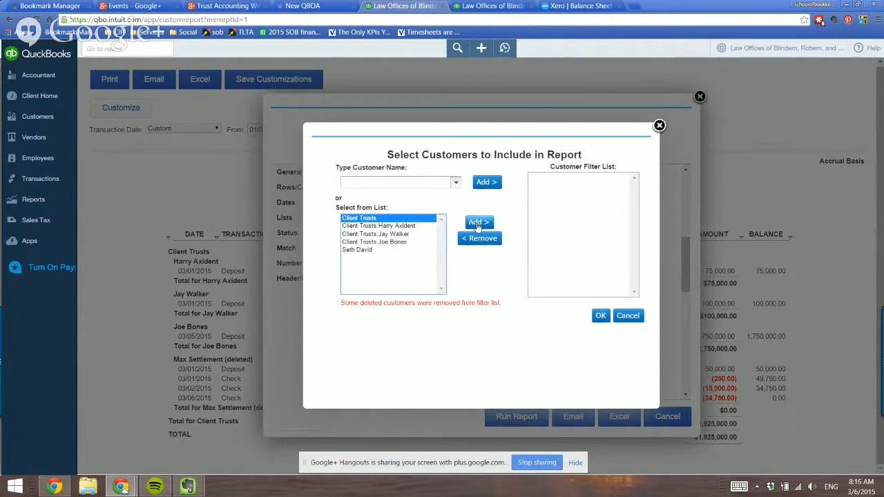
{"action": "left_click", "coordinate": [600, 316]}
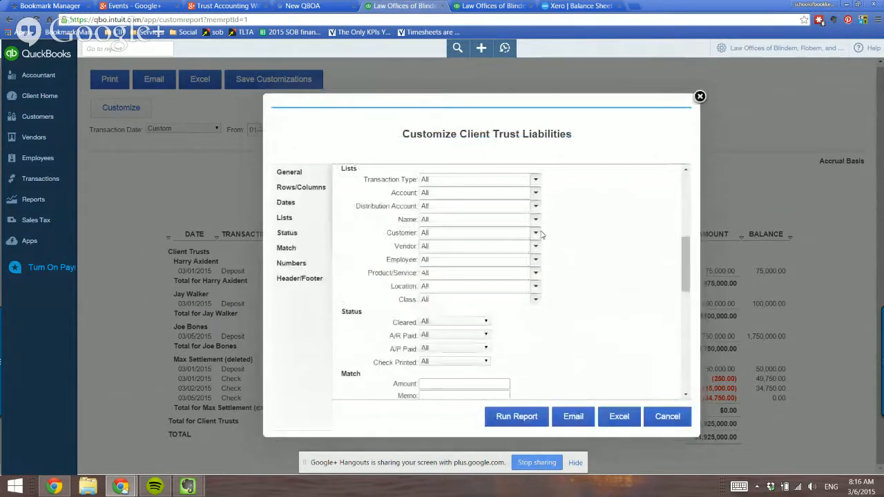
Set the report's Customer filter to All and run the Client Trust Liabilities report with it
{"action": "left_click", "coordinate": [535, 233]}
{"action": "left_click", "coordinate": [423, 244]}
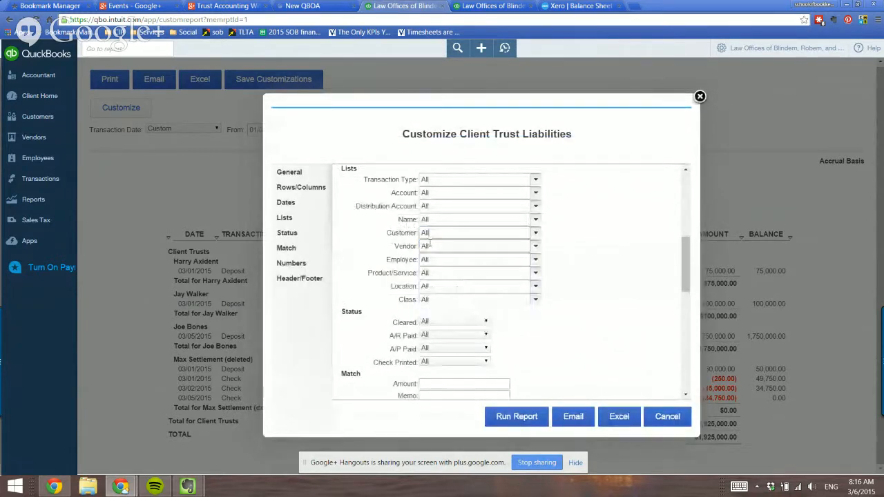
{"action": "left_click", "coordinate": [516, 417]}
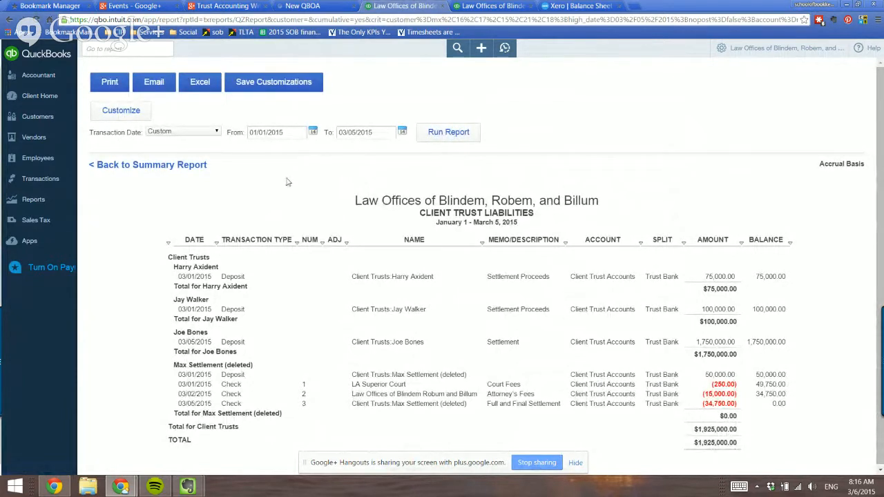
Include inactive customers in the customer list and make the inactive sub-customer under Client Trusts active
{"action": "left_click", "coordinate": [37, 118]}
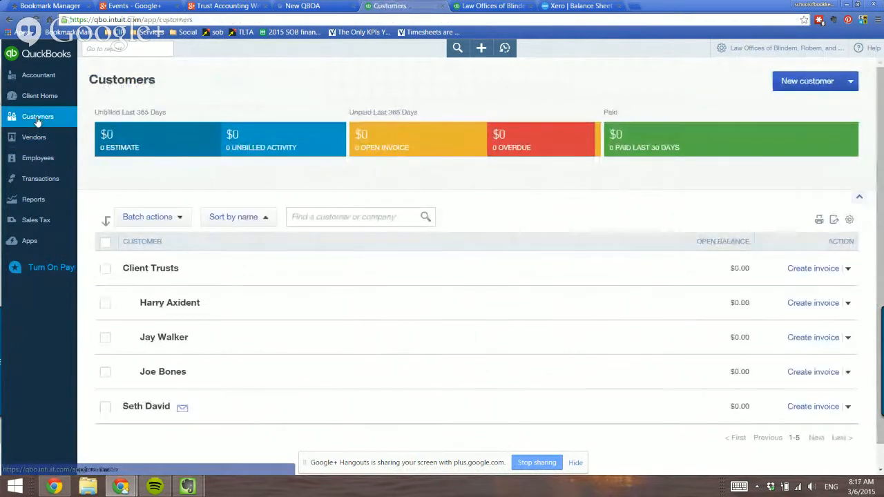
{"action": "left_click", "coordinate": [849, 221]}
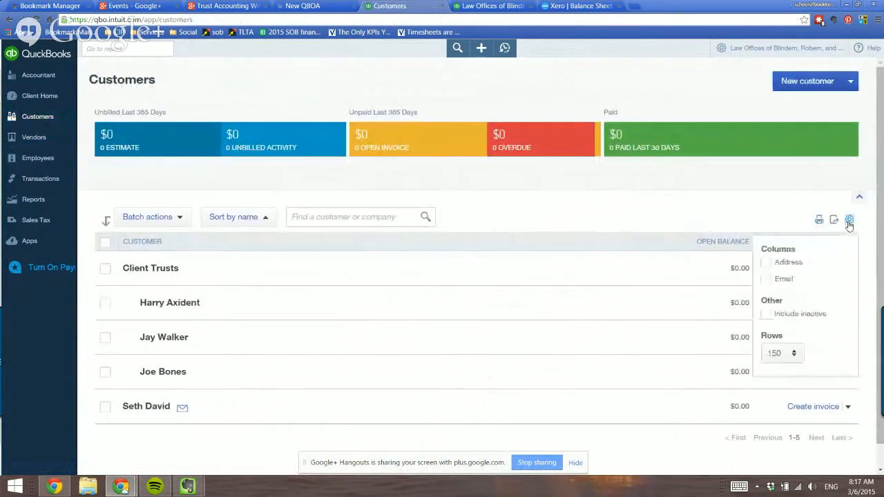
{"action": "left_click", "coordinate": [766, 314]}
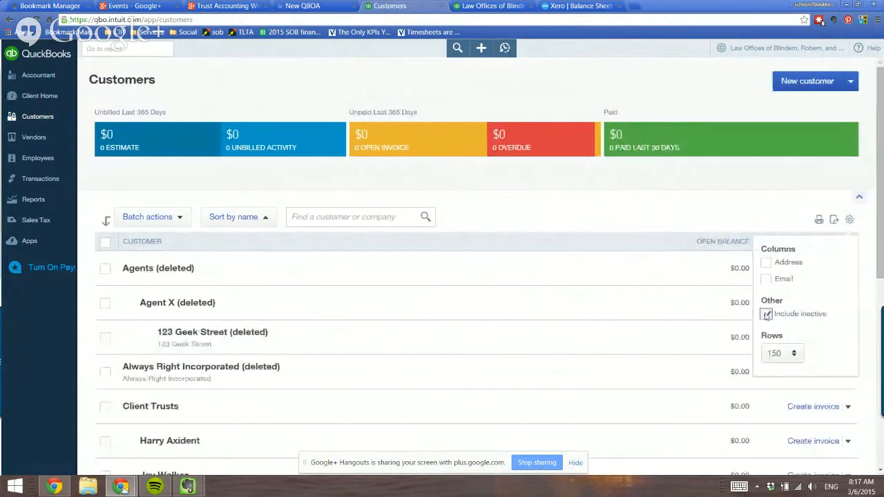
{"action": "scroll", "coordinate": [342, 296], "scroll_direction": "down", "scroll_amount": 4}
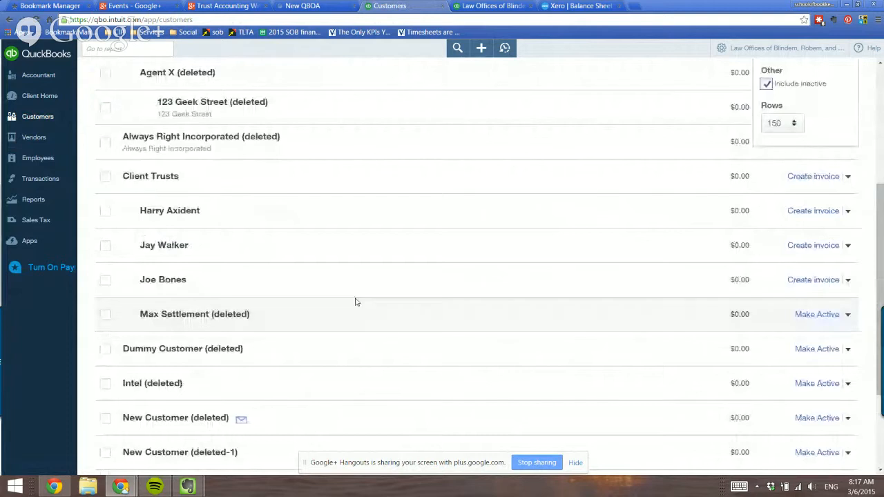
{"action": "left_click", "coordinate": [817, 315]}
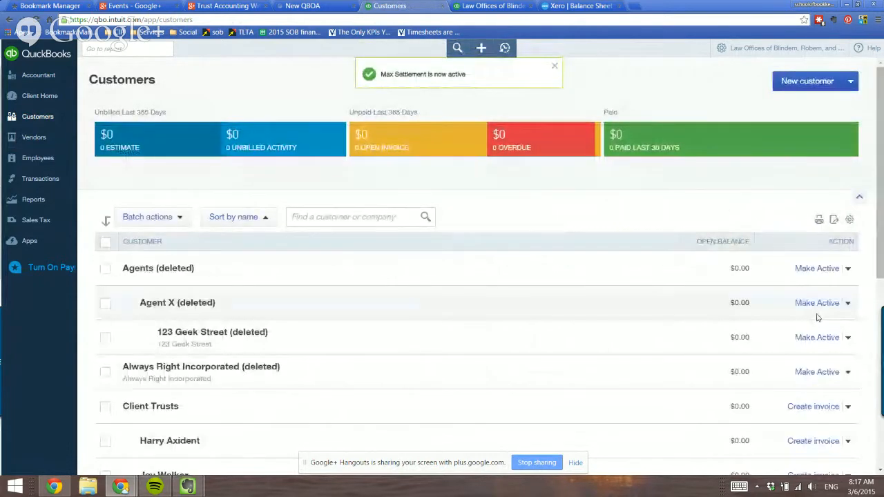
Exclude inactive customers from the customer list
{"action": "left_click", "coordinate": [850, 219]}
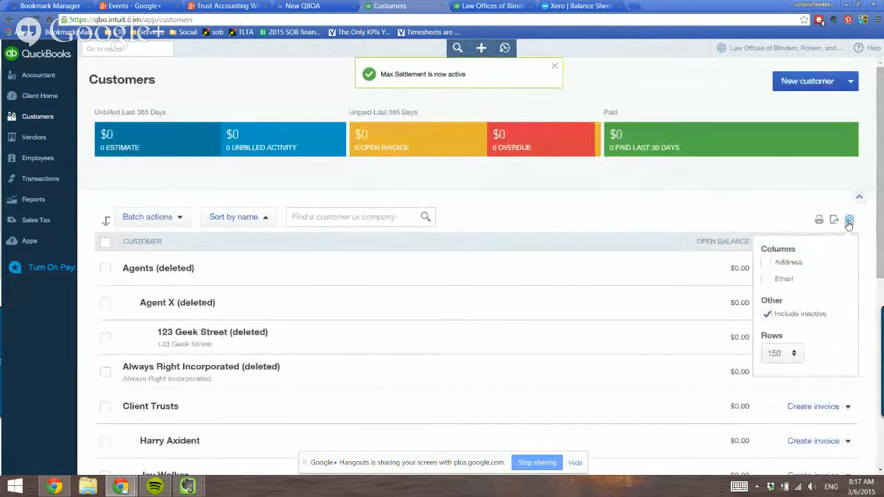
{"action": "left_click", "coordinate": [766, 315]}
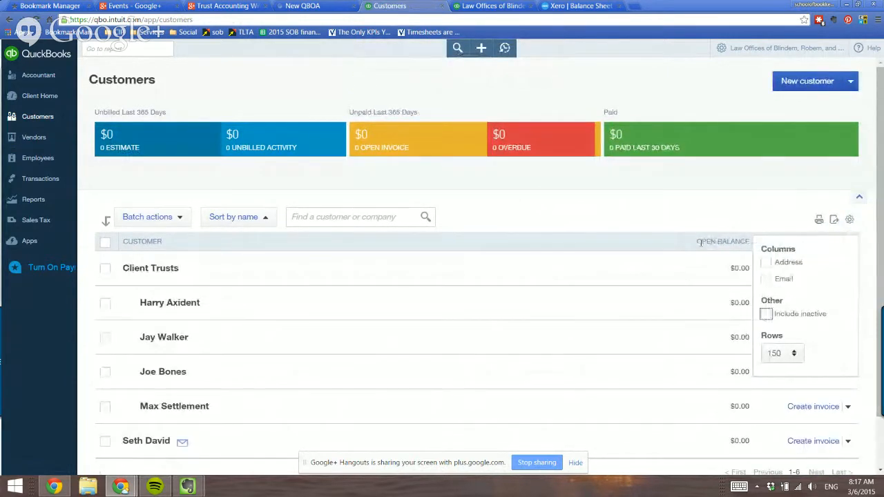
{"action": "left_click", "coordinate": [579, 218]}
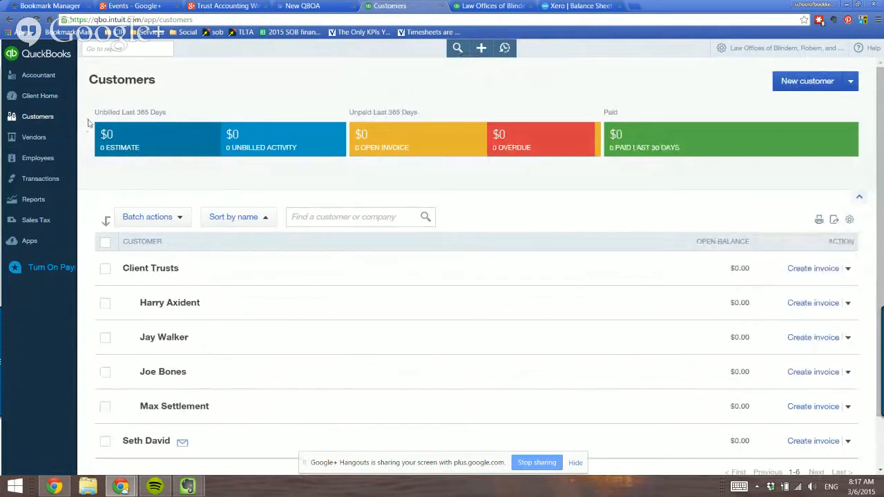
Reopen the saved Client Trust Liabilities report and open the multiple-customer selection of its Customer filter
{"action": "left_click", "coordinate": [33, 199]}
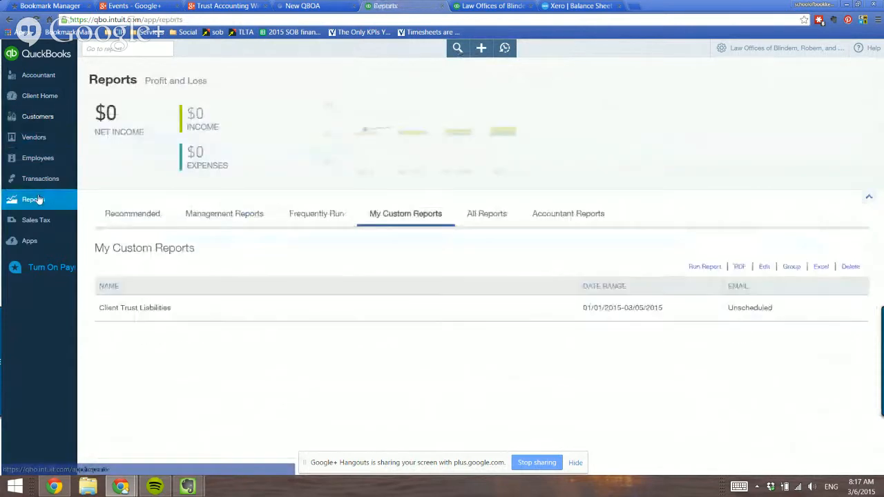
{"action": "left_click", "coordinate": [129, 308]}
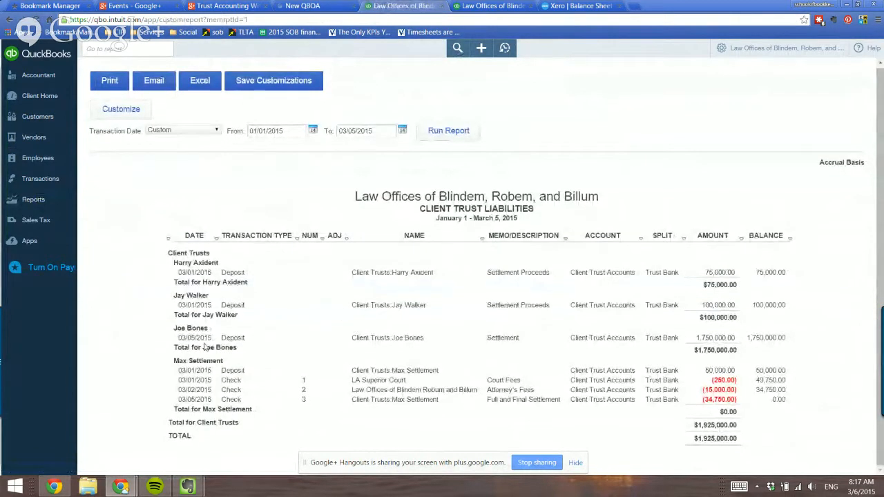
{"action": "left_click", "coordinate": [112, 109]}
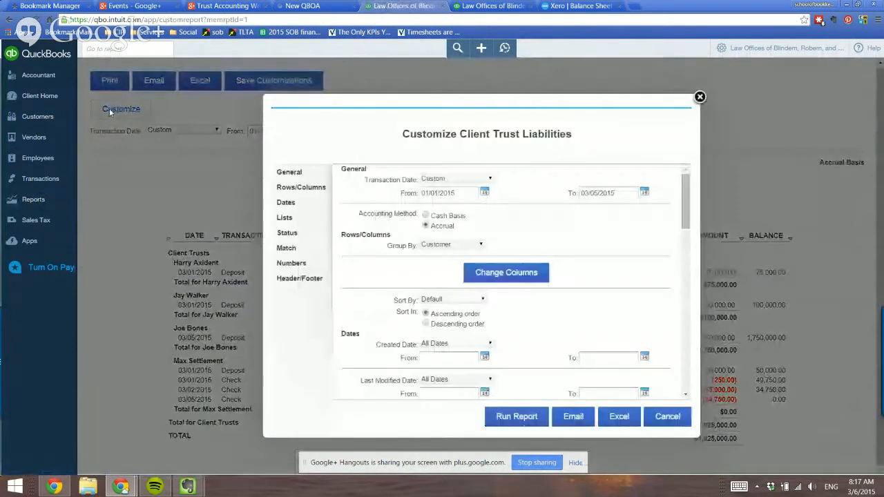
{"action": "left_click", "coordinate": [285, 217]}
{"action": "left_click", "coordinate": [535, 233]}
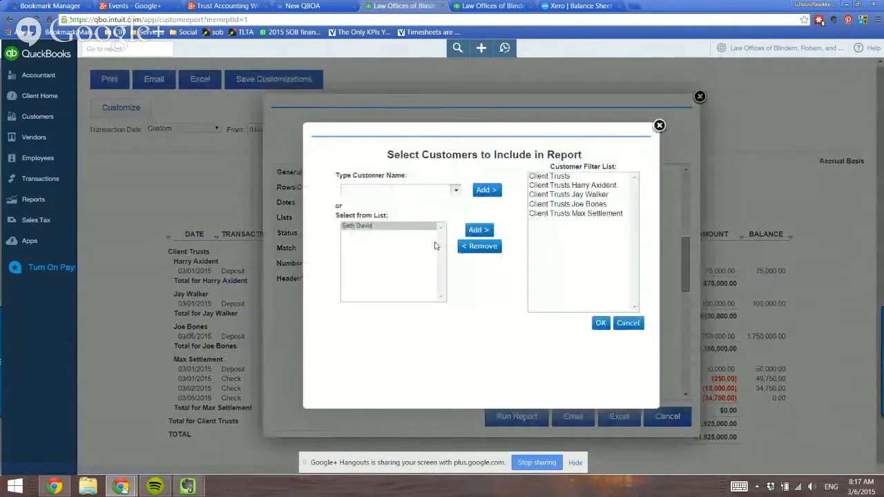
Remove the last Client Trusts sub-customer from the Customer filter list, add it back, and run the report with that selection
{"action": "left_click", "coordinate": [563, 215]}
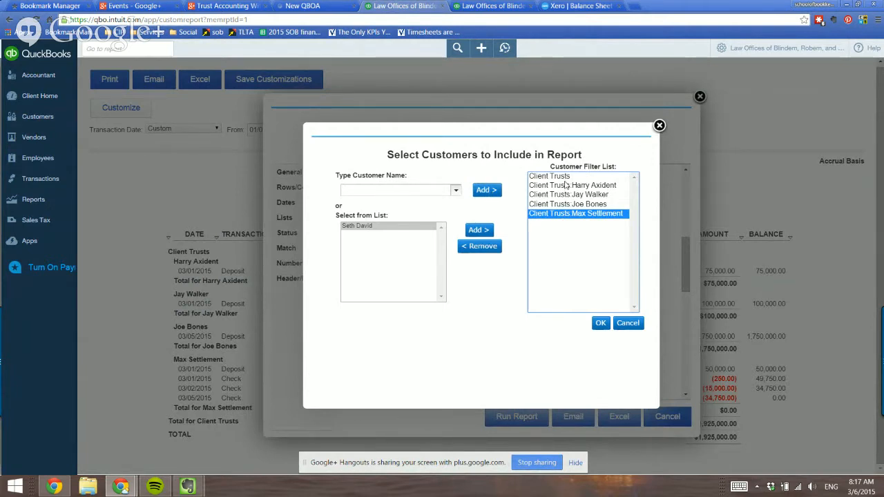
{"action": "left_click", "coordinate": [486, 250]}
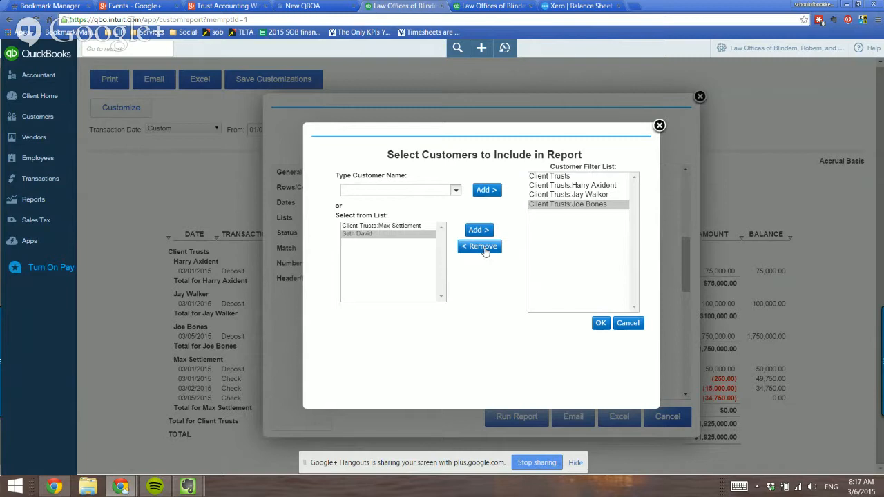
{"action": "left_click", "coordinate": [357, 226]}
{"action": "left_click", "coordinate": [487, 234]}
{"action": "left_click", "coordinate": [549, 215]}
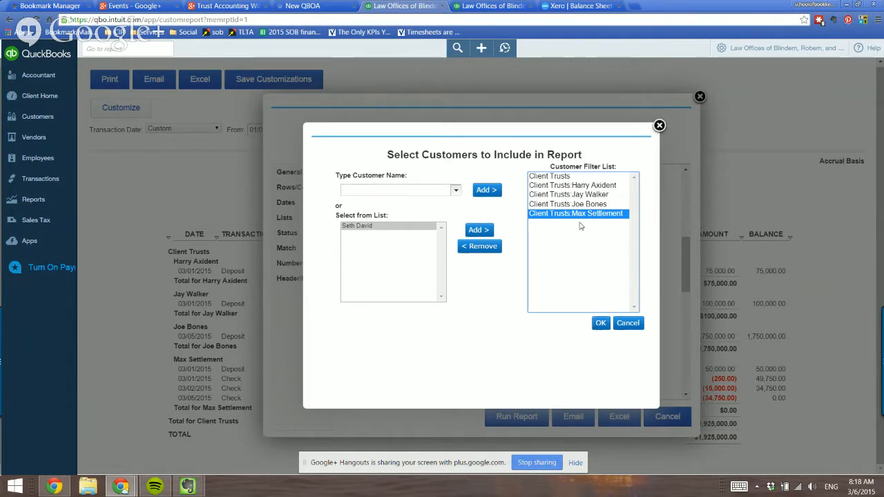
{"action": "left_click", "coordinate": [601, 324]}
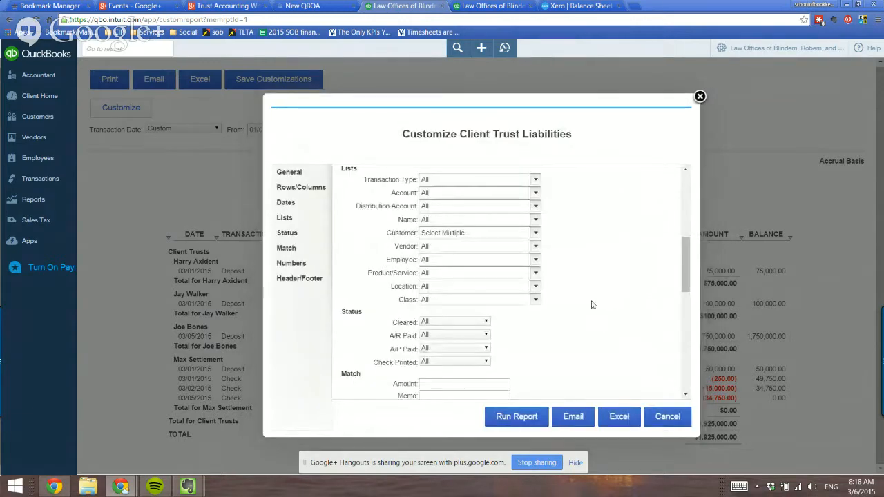
{"action": "left_click", "coordinate": [516, 418]}
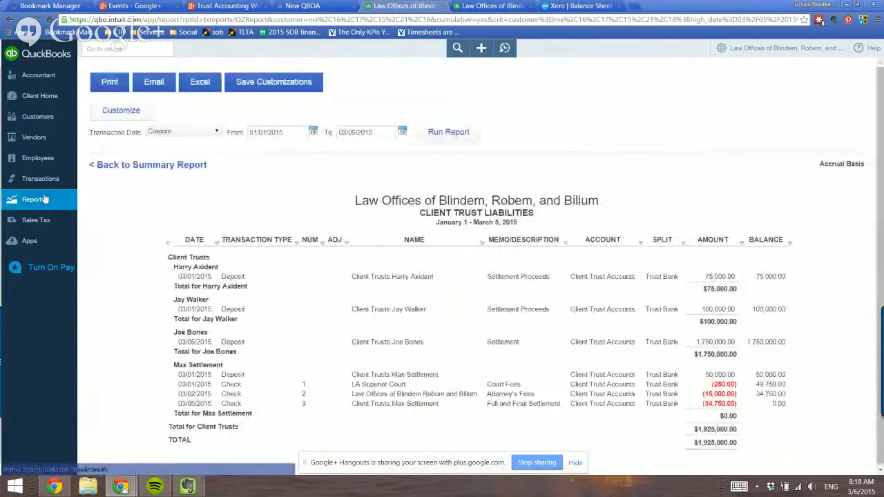
Return to the customer list and make the last sub-customer under Client Trusts inactive again
{"action": "left_click", "coordinate": [33, 199]}
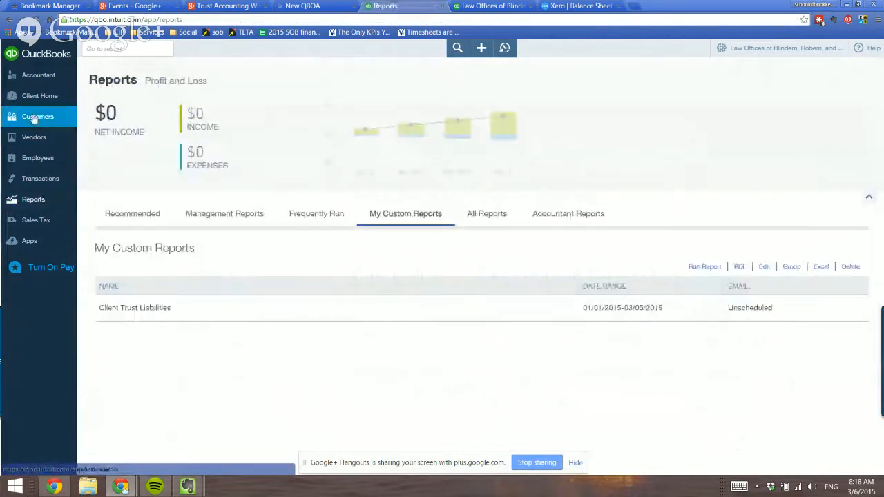
{"action": "left_click", "coordinate": [34, 116]}
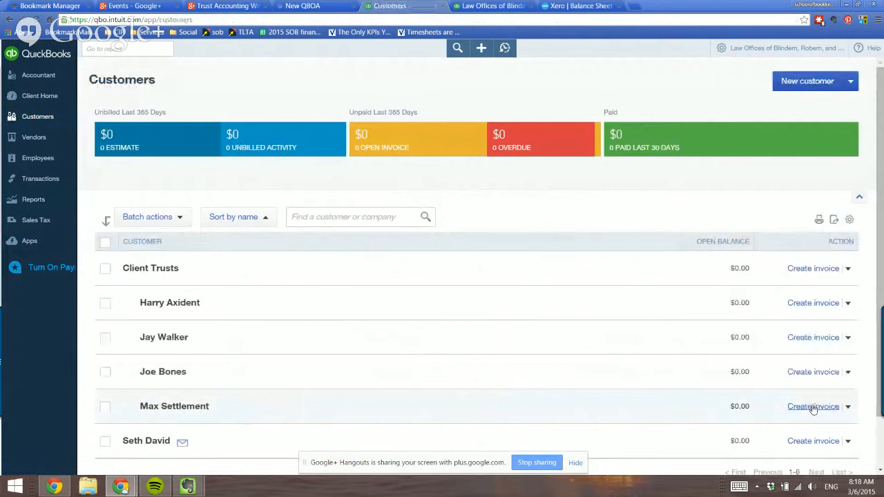
{"action": "left_click", "coordinate": [848, 407]}
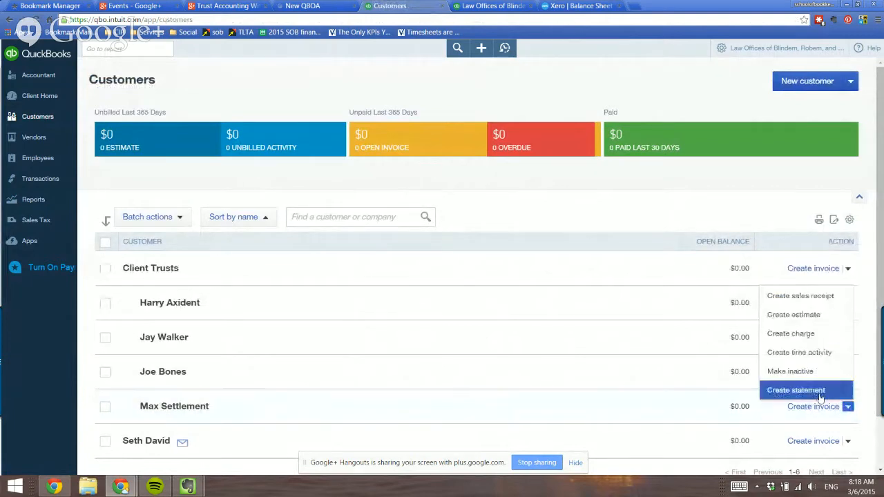
{"action": "left_click", "coordinate": [770, 368]}
{"action": "left_click", "coordinate": [541, 288]}
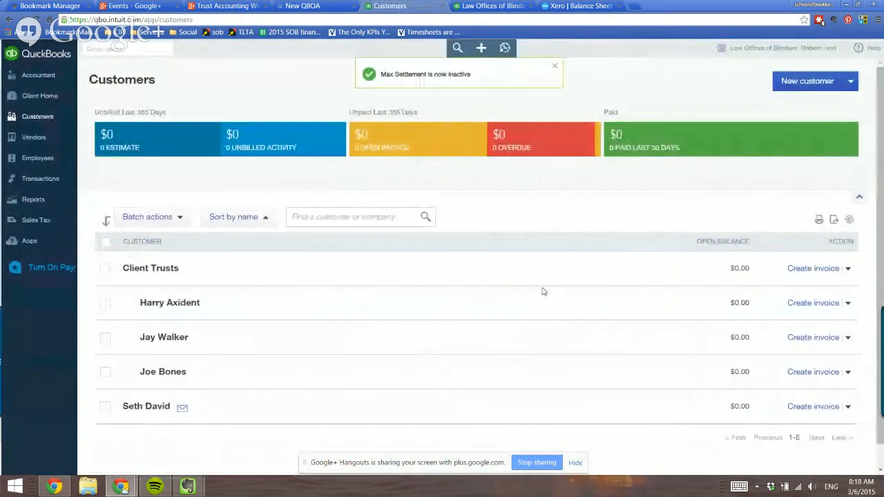
Reopen the saved Client Trust Liabilities report and bring up the multiple-customer selection of its Customer filter
{"action": "left_click", "coordinate": [24, 202]}
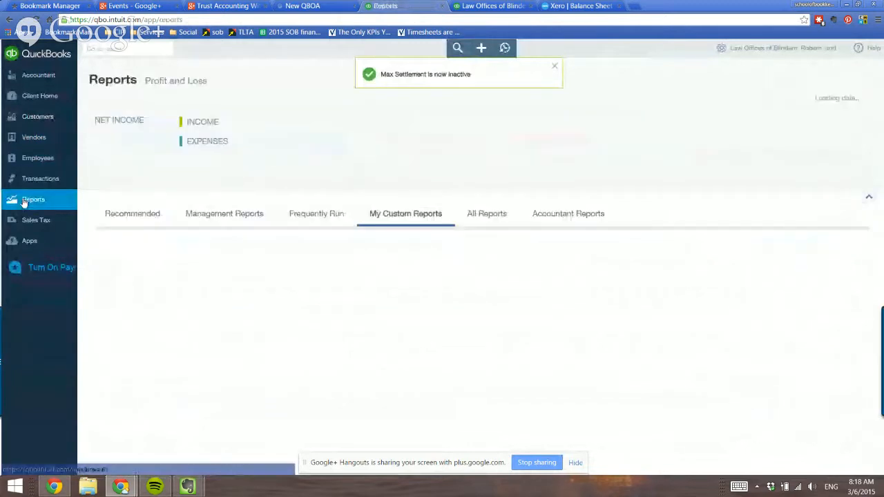
{"action": "left_click", "coordinate": [117, 312]}
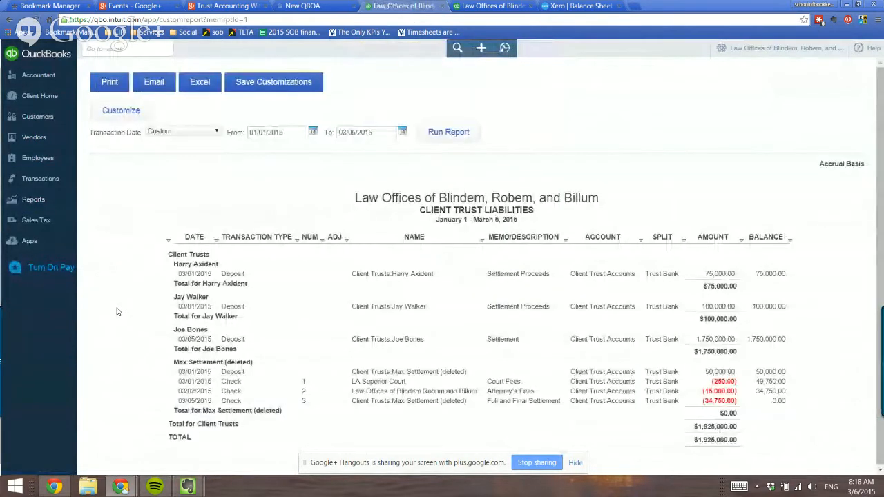
{"action": "left_click", "coordinate": [121, 112]}
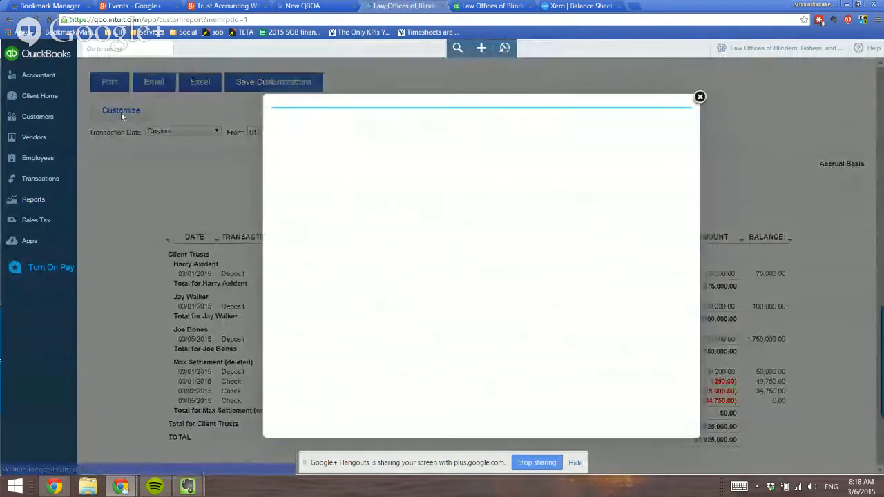
{"action": "left_click", "coordinate": [285, 218]}
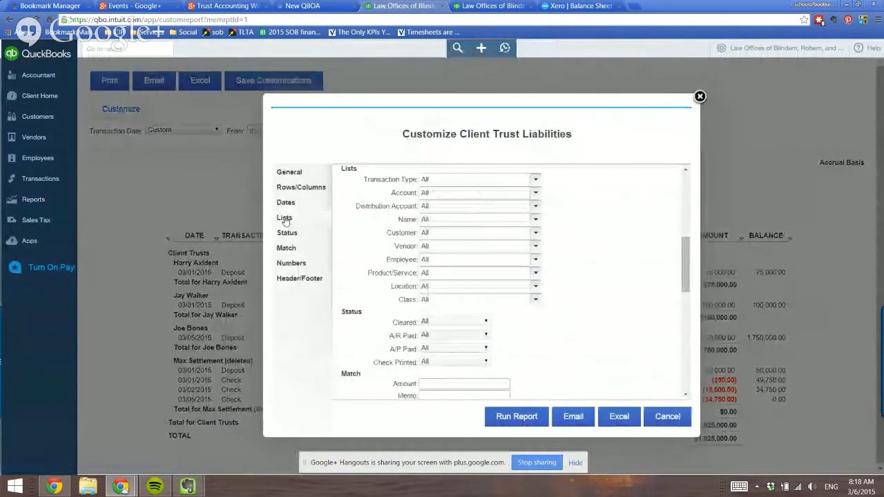
{"action": "left_click", "coordinate": [535, 233]}
{"action": "left_click", "coordinate": [446, 253]}
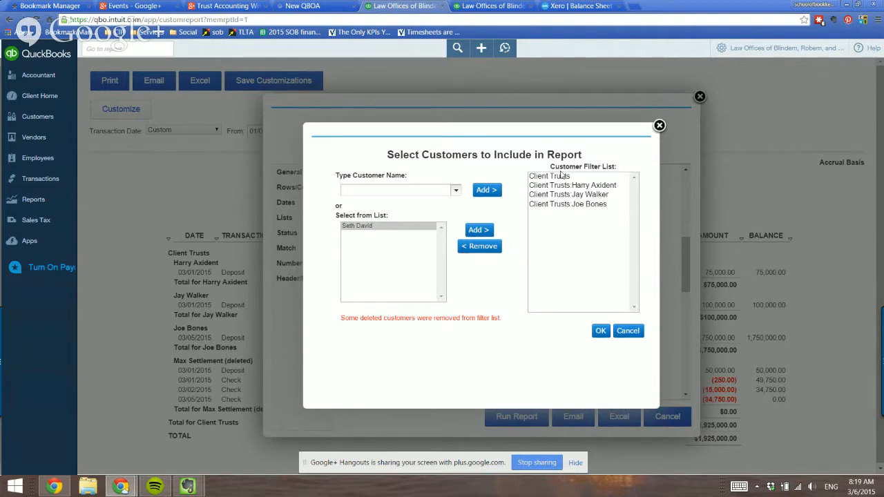
Check the Customer Filter List, accept it as shown, and run the Client Trust Liabilities report
{"action": "left_click", "coordinate": [569, 220]}
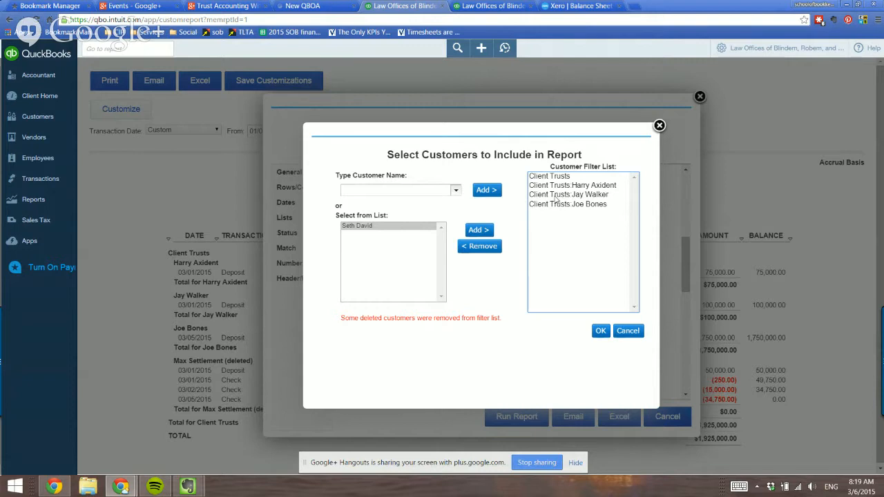
{"action": "left_click_drag", "start_coordinate": [341, 319], "coordinate": [399, 317]}
{"action": "left_click", "coordinate": [422, 317]}
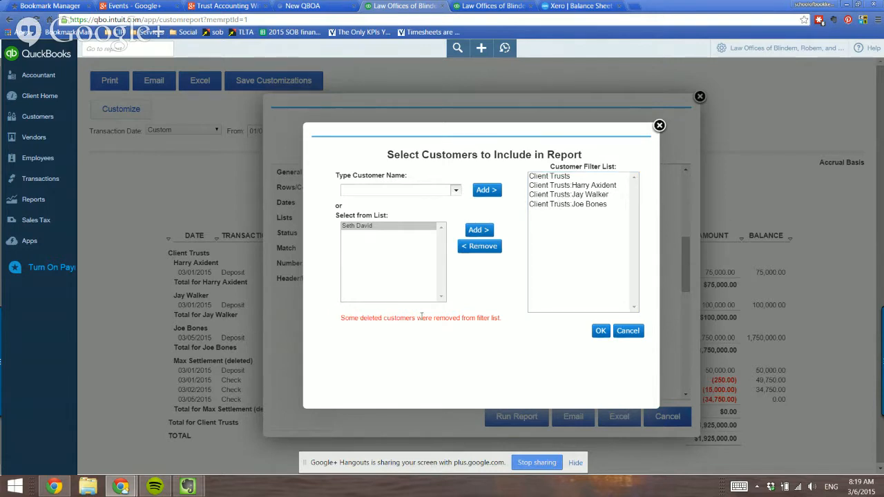
{"action": "left_click", "coordinate": [600, 331]}
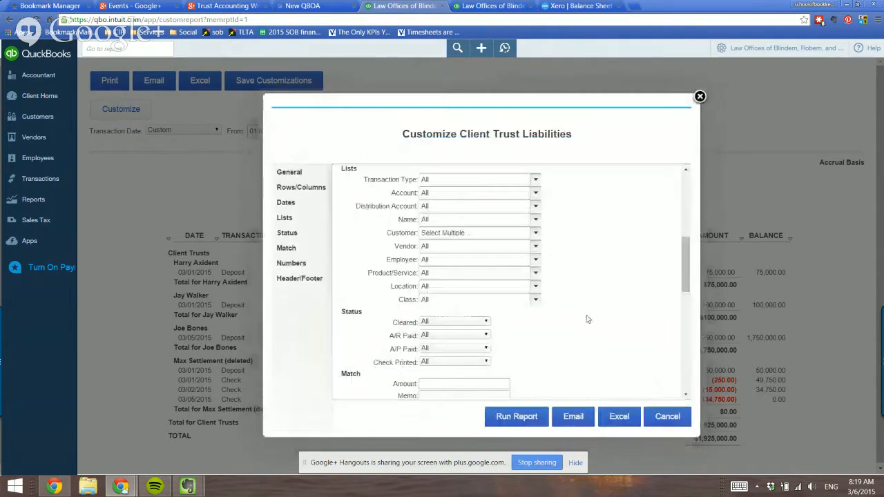
{"action": "left_click", "coordinate": [514, 418]}
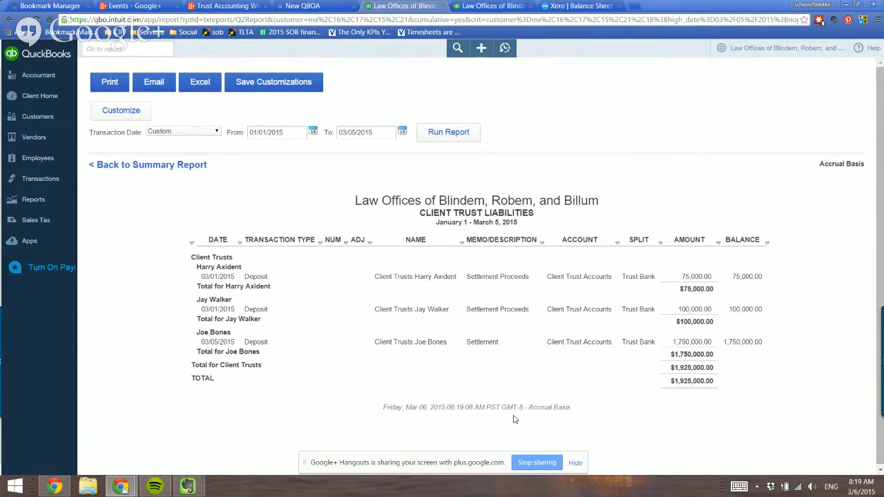
Reopen the report's customization, reapply the Select Multiple choice in the Customer filter, and rerun the report
{"action": "left_click", "coordinate": [120, 110]}
{"action": "left_click", "coordinate": [285, 217]}
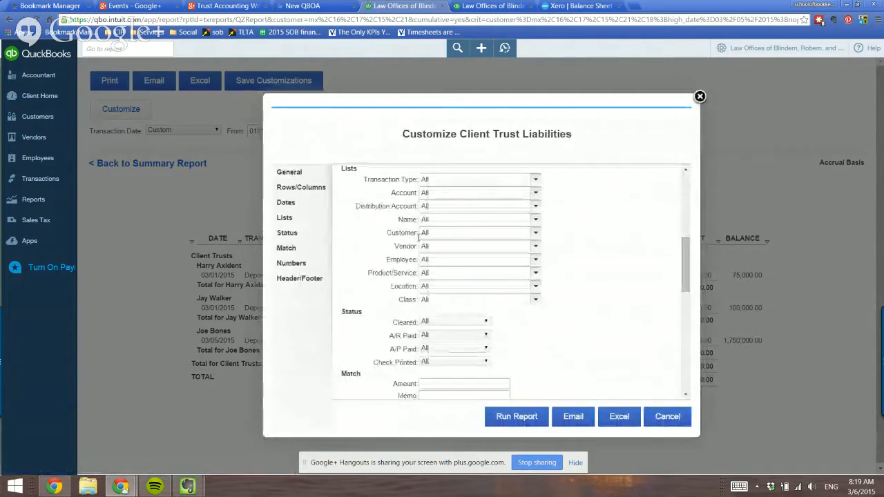
{"action": "left_click", "coordinate": [436, 233]}
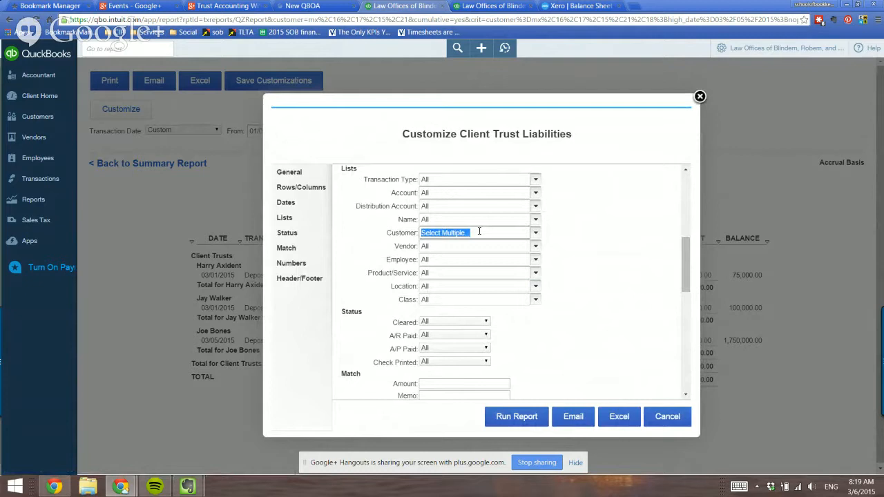
{"action": "left_click", "coordinate": [535, 233]}
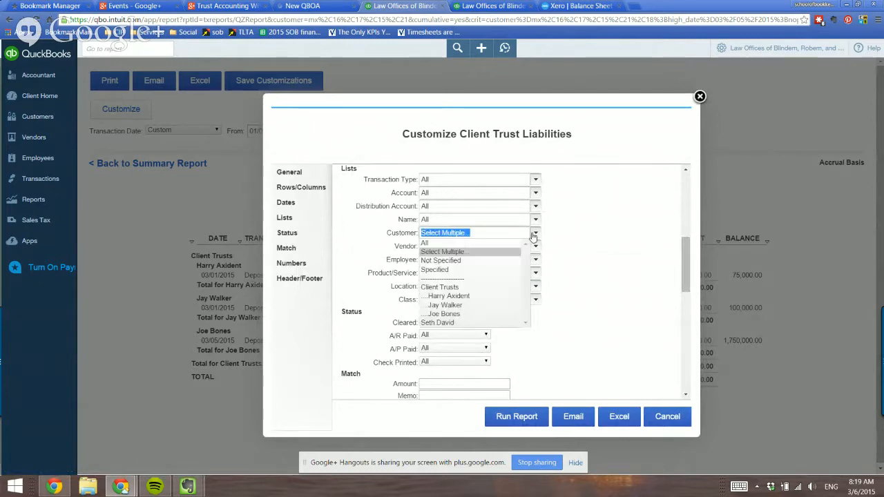
{"action": "left_click", "coordinate": [451, 252]}
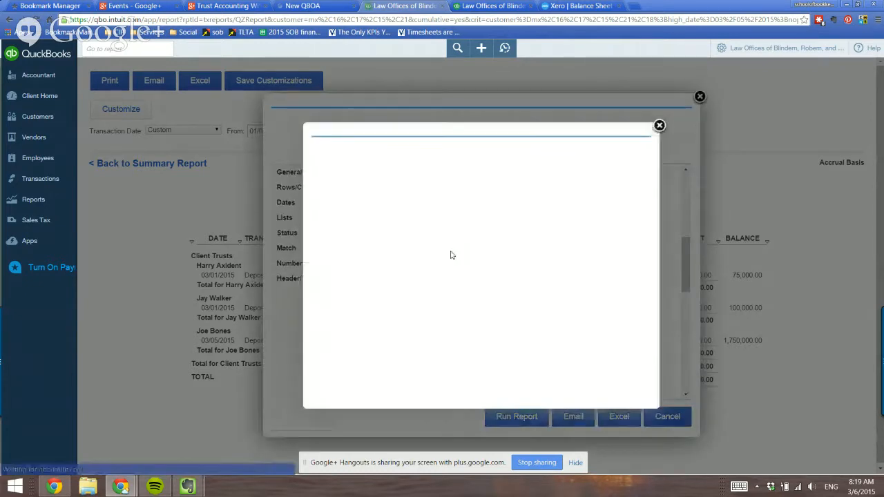
{"action": "left_click", "coordinate": [600, 323]}
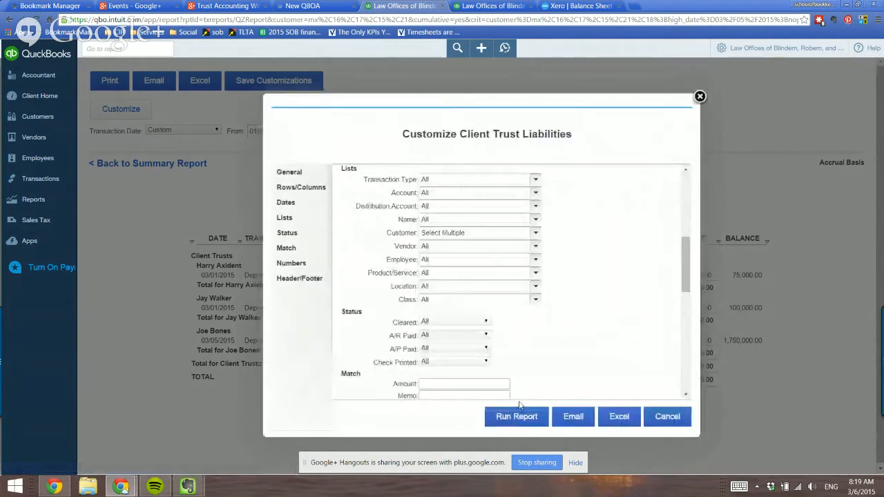
{"action": "left_click", "coordinate": [514, 418]}
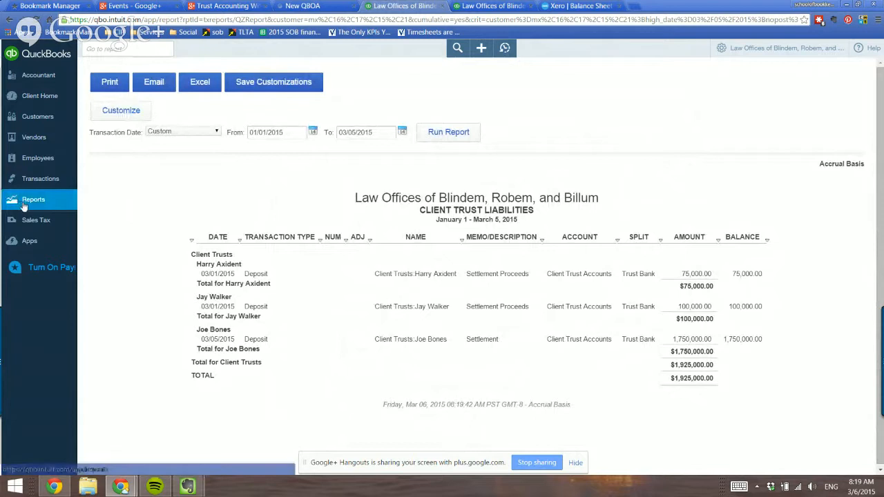
Include inactive customers in the customer list and make the deleted sub-customer under Client Trusts active again
{"action": "left_click", "coordinate": [35, 121]}
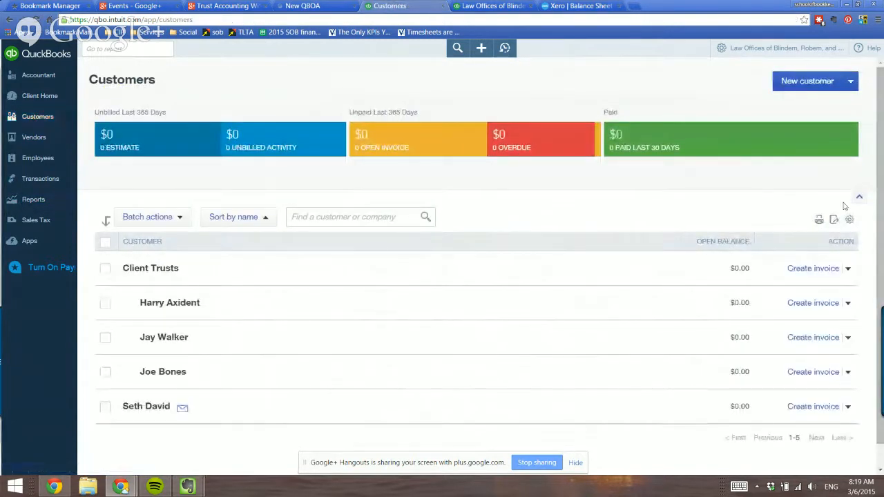
{"action": "left_click", "coordinate": [850, 220]}
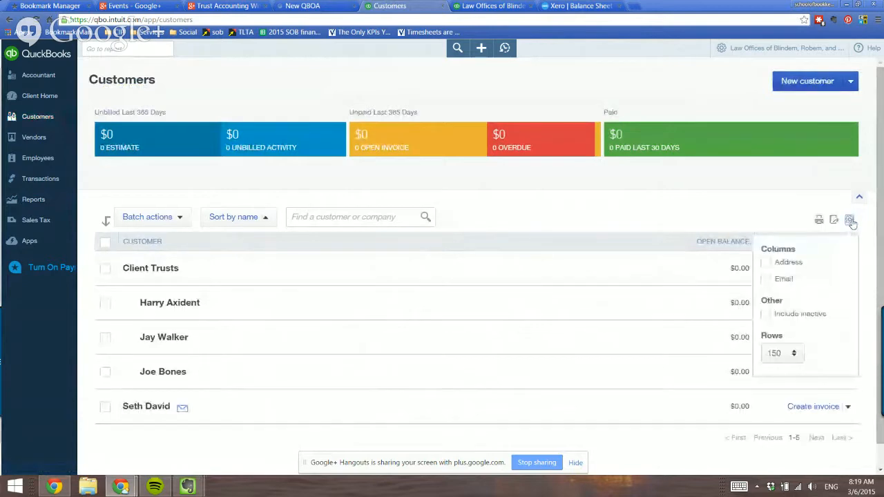
{"action": "left_click", "coordinate": [766, 315]}
{"action": "scroll", "coordinate": [306, 375], "scroll_direction": "down", "scroll_amount": 2}
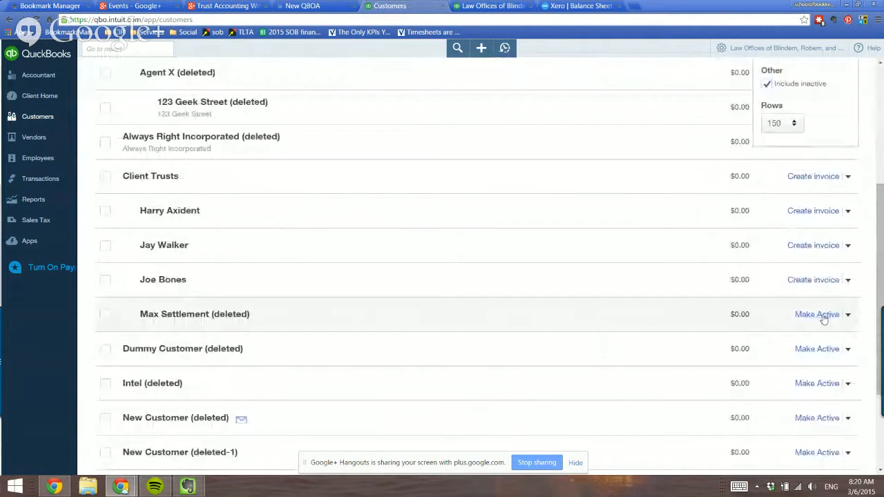
{"action": "left_click", "coordinate": [821, 313]}
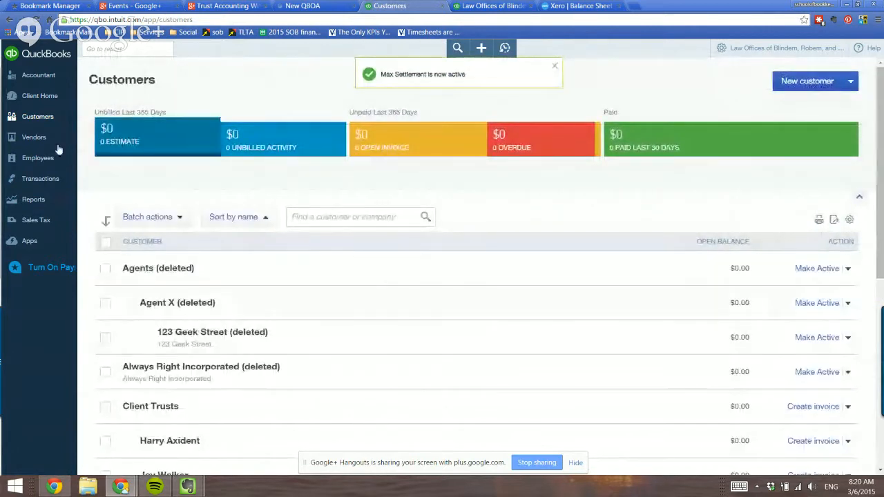
Reopen the saved Client Trust Liabilities report and run it with all Client Trusts customers in the Customer filter list
{"action": "left_click", "coordinate": [31, 199]}
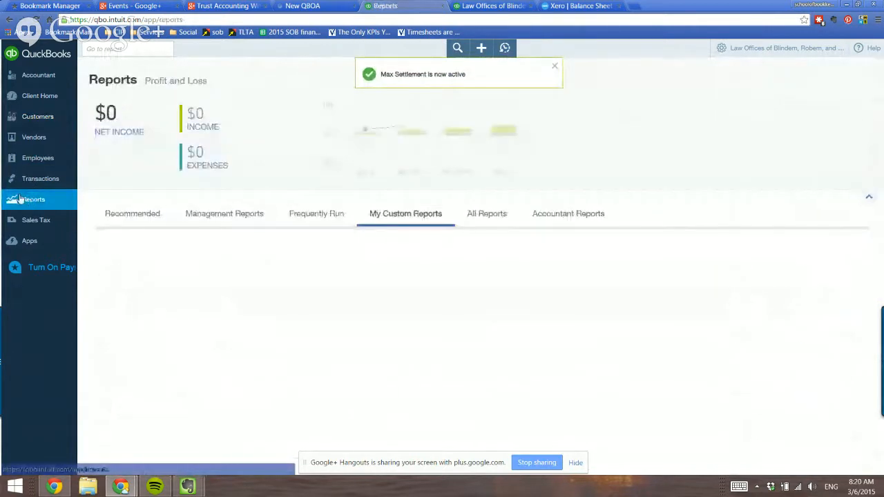
{"action": "left_click", "coordinate": [147, 308]}
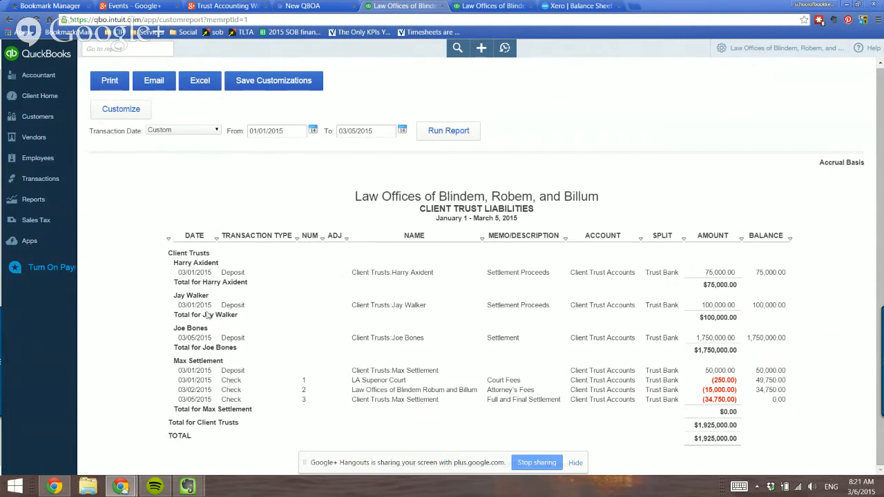
{"action": "left_click", "coordinate": [120, 111]}
{"action": "left_click", "coordinate": [283, 220]}
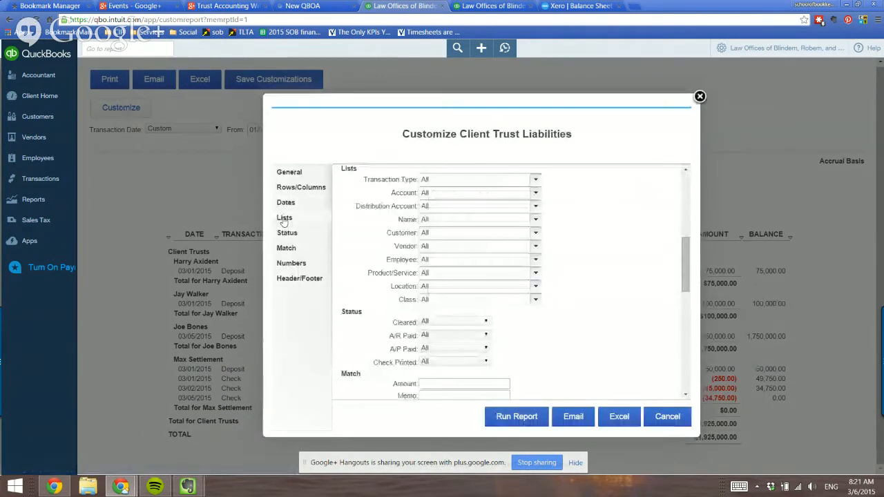
{"action": "left_click", "coordinate": [493, 232]}
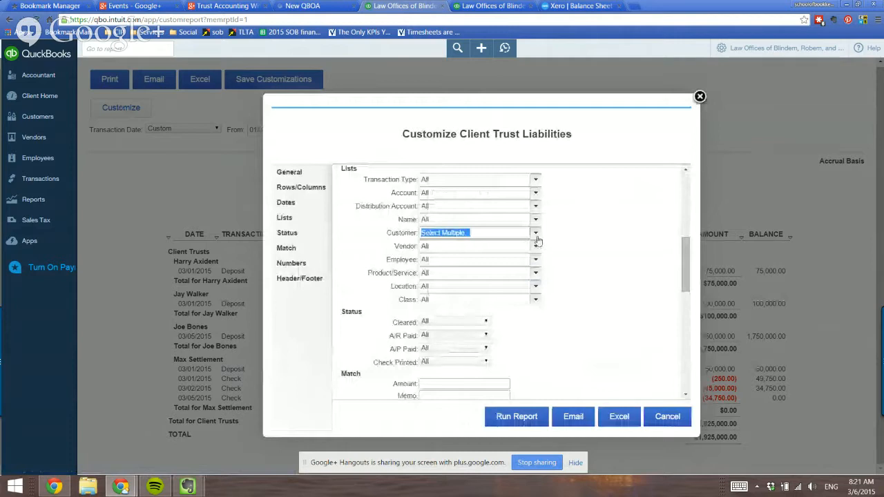
{"action": "left_click", "coordinate": [535, 233]}
{"action": "left_click", "coordinate": [437, 245]}
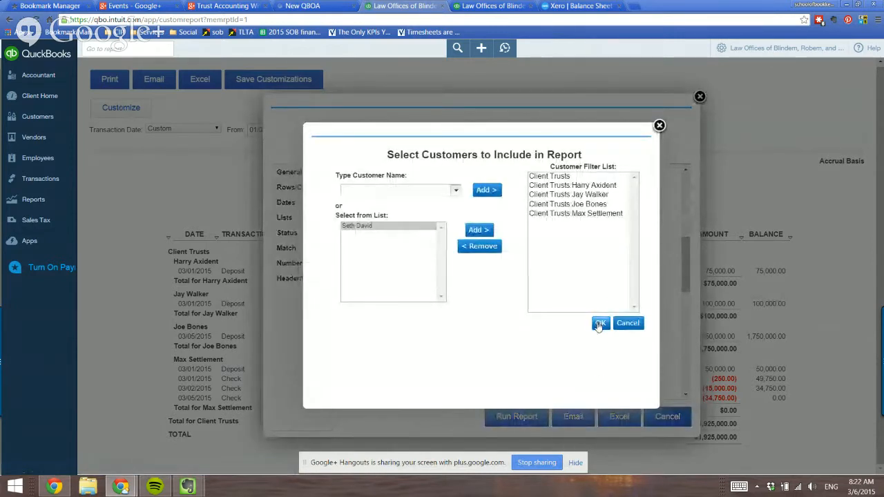
{"action": "left_click", "coordinate": [602, 323]}
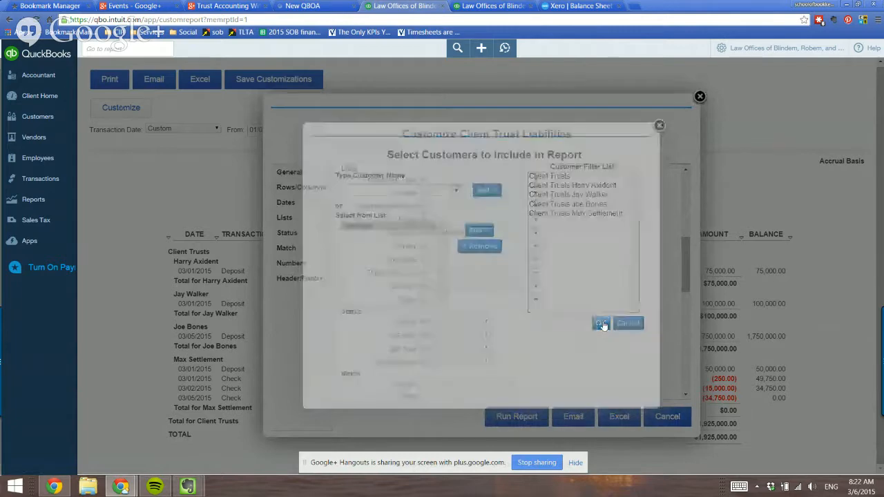
{"action": "left_click", "coordinate": [509, 417]}
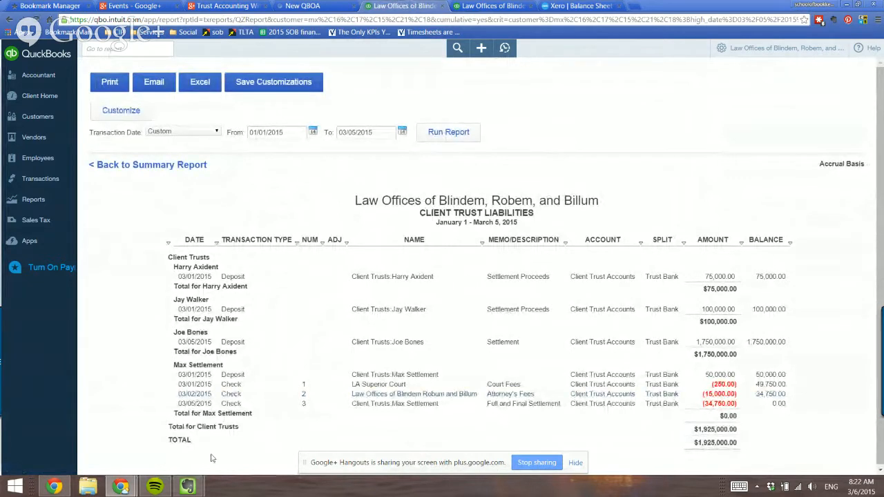
Switch to the Google+ Hangouts window and stop sharing the screen
{"action": "mouse_move", "coordinate": [120, 486]}
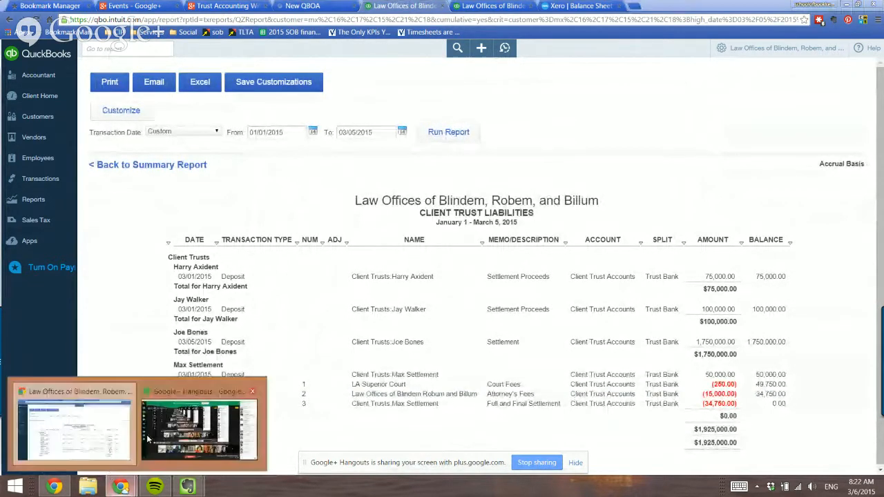
{"action": "left_click", "coordinate": [200, 425]}
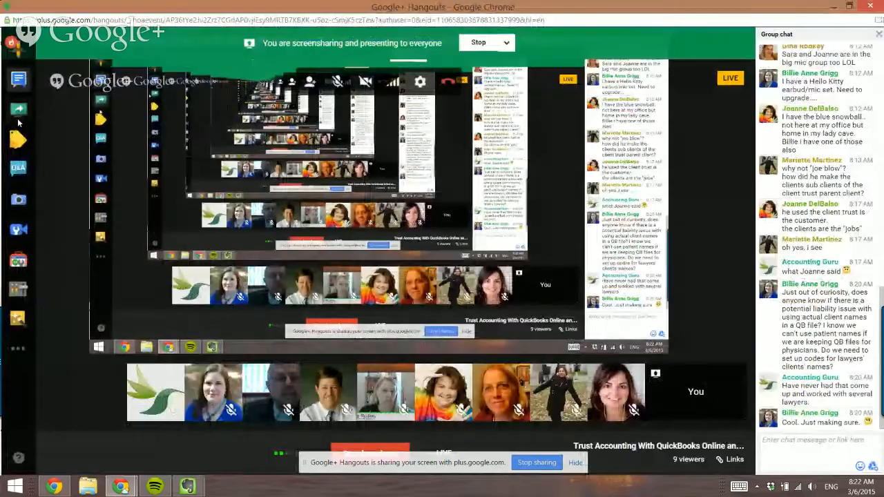
{"action": "left_click", "coordinate": [17, 109]}
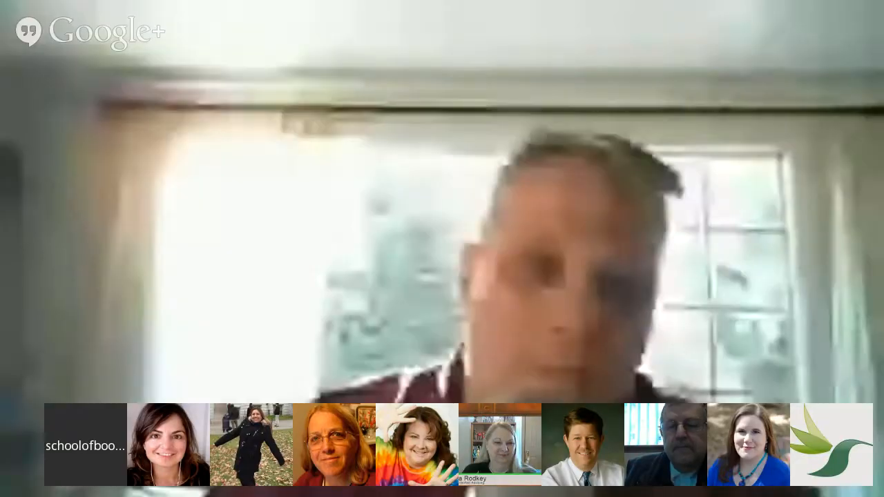
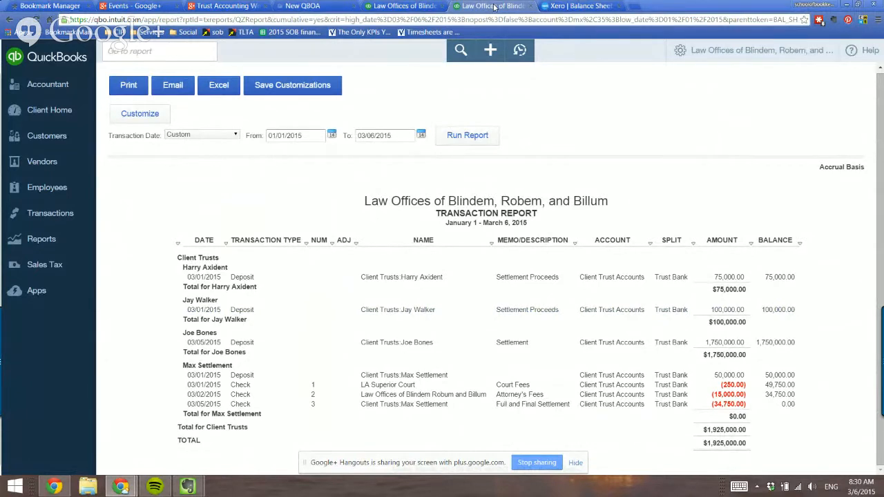
Close the QuickBooks Transaction Report page and examine the assets and liabilities on Xero's March 2015 Balance Sheet
{"action": "left_click", "coordinate": [531, 6]}
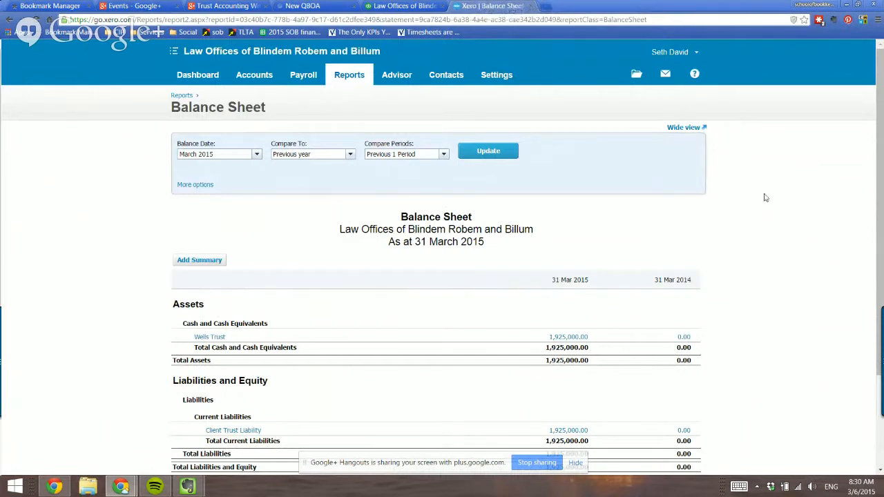
{"action": "scroll", "coordinate": [765, 195], "scroll_direction": "down", "scroll_amount": 2}
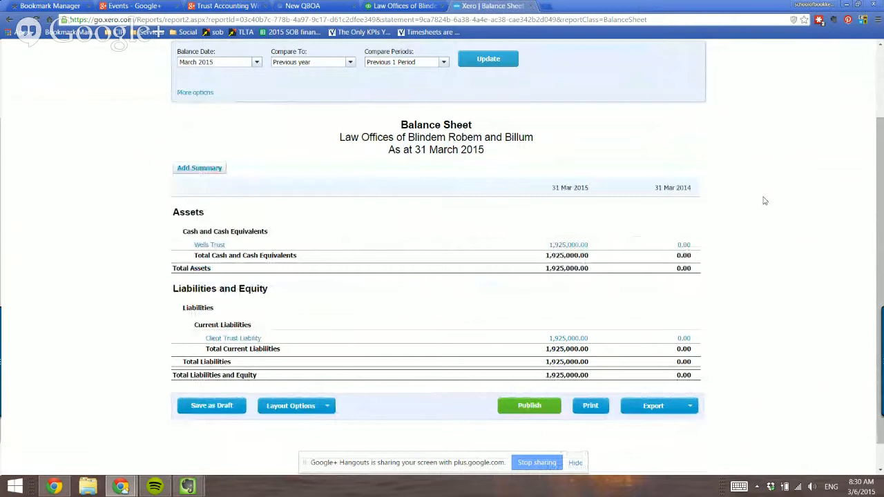
{"action": "scroll", "coordinate": [765, 201], "scroll_direction": "up", "scroll_amount": 2}
{"action": "scroll", "coordinate": [764, 204], "scroll_direction": "down", "scroll_amount": 2}
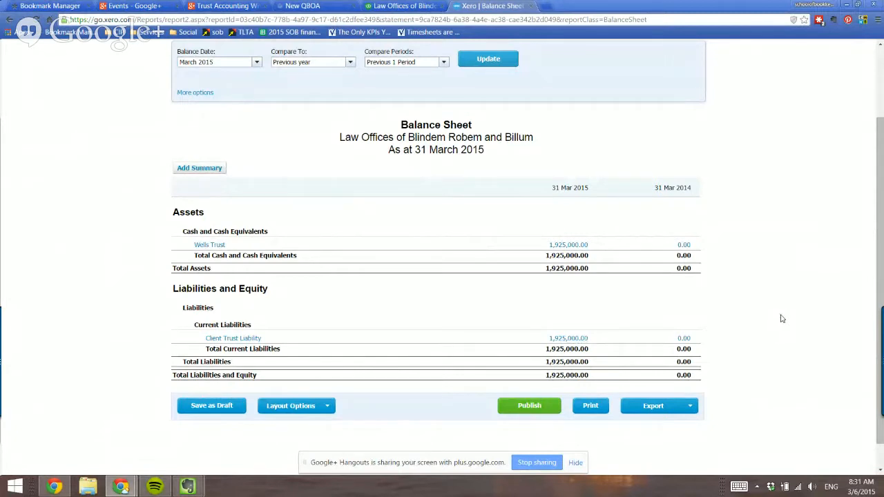
Open the full list of reports in Xero
{"action": "scroll", "coordinate": [782, 318], "scroll_direction": "up", "scroll_amount": 3}
{"action": "left_click", "coordinate": [350, 77]}
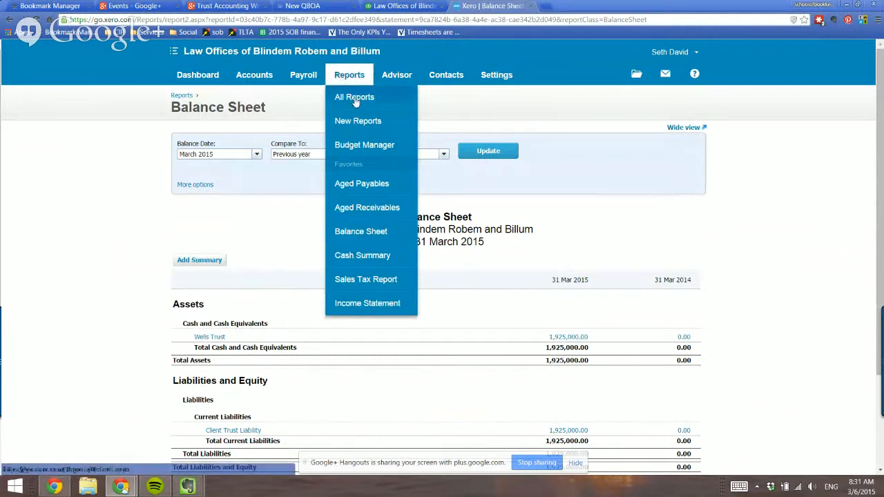
{"action": "left_click", "coordinate": [354, 101]}
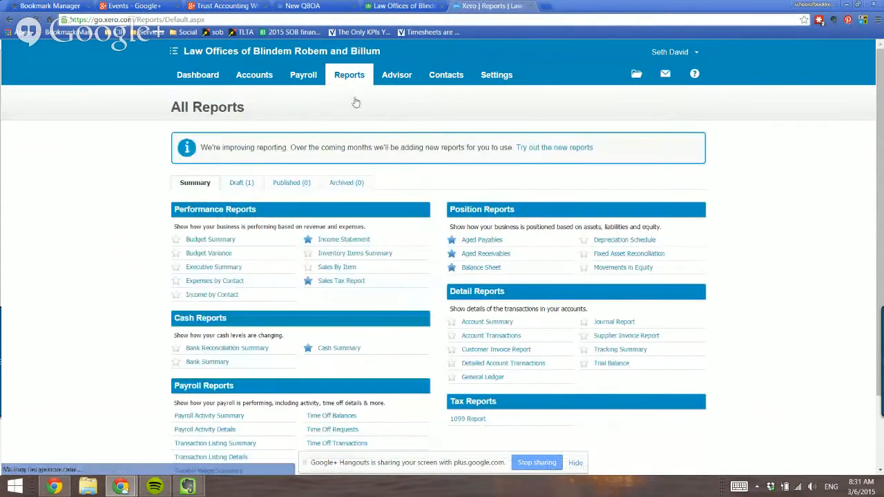
Open the draft Client Trust Liability Transactions report and examine the transactions and totals grouped by client
{"action": "left_click", "coordinate": [237, 183]}
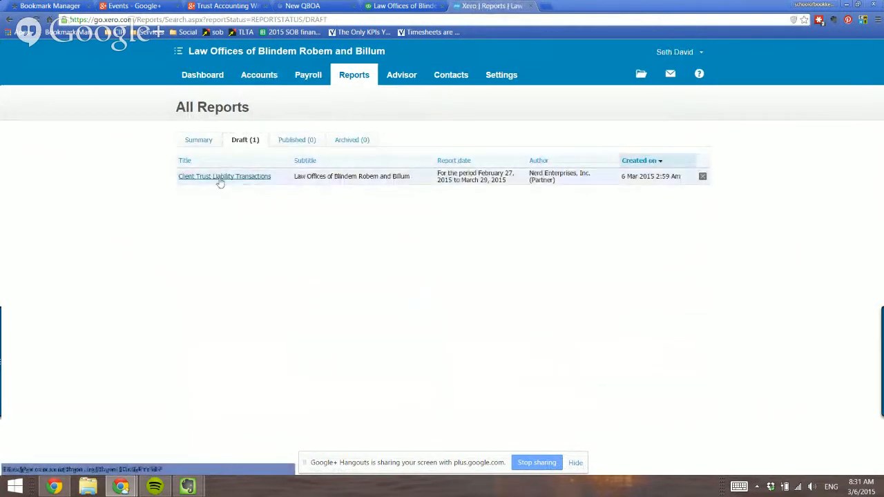
{"action": "left_click", "coordinate": [219, 178]}
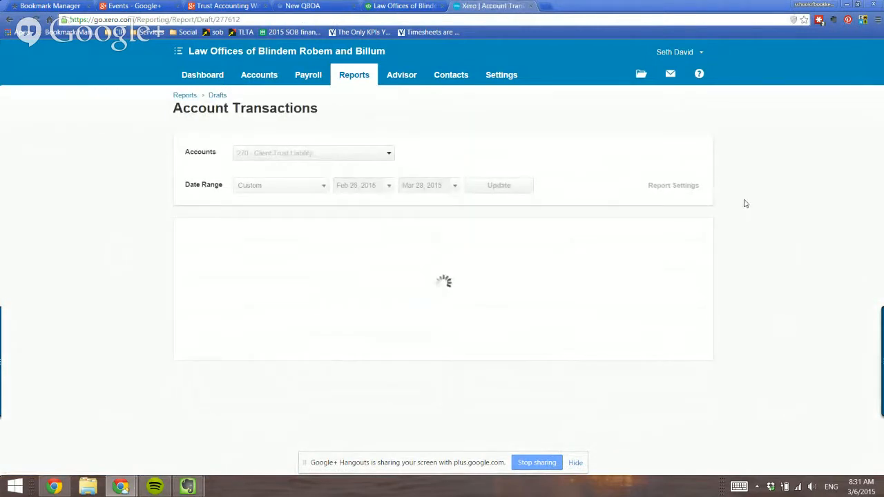
{"action": "scroll", "coordinate": [750, 202], "scroll_direction": "down", "scroll_amount": 2}
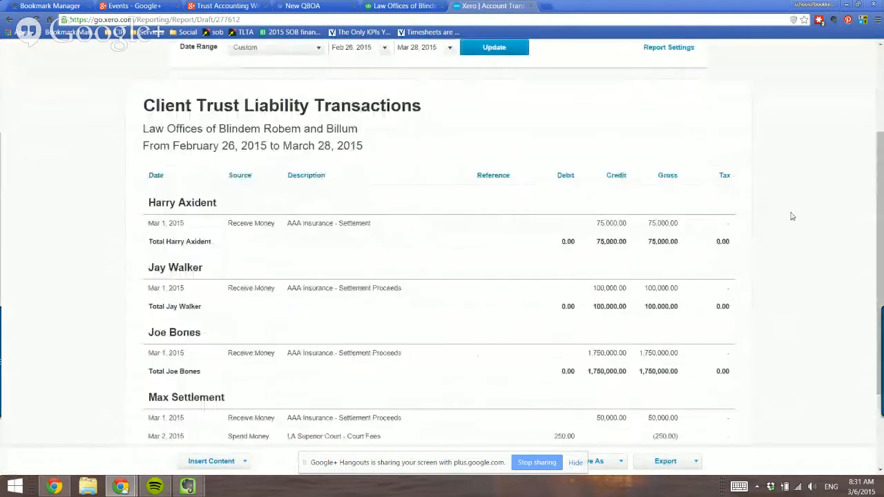
{"action": "scroll", "coordinate": [793, 217], "scroll_direction": "down", "scroll_amount": 1}
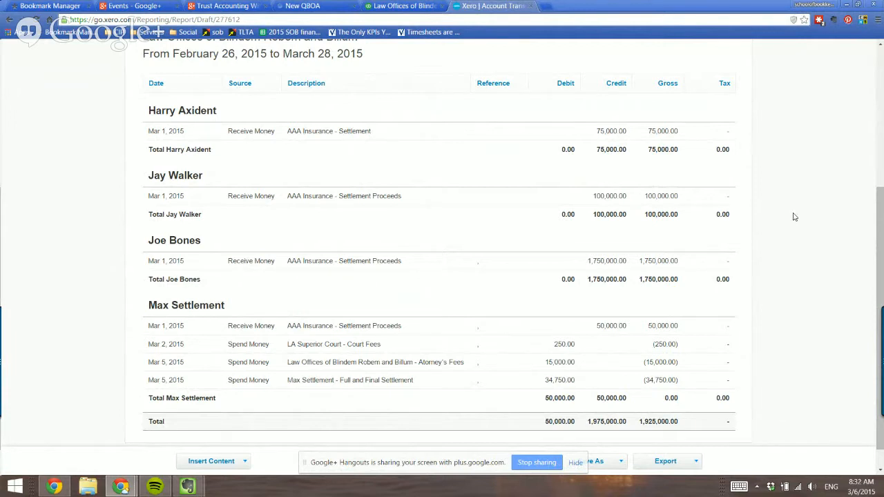
{"action": "scroll", "coordinate": [794, 217], "scroll_direction": "up", "scroll_amount": 4}
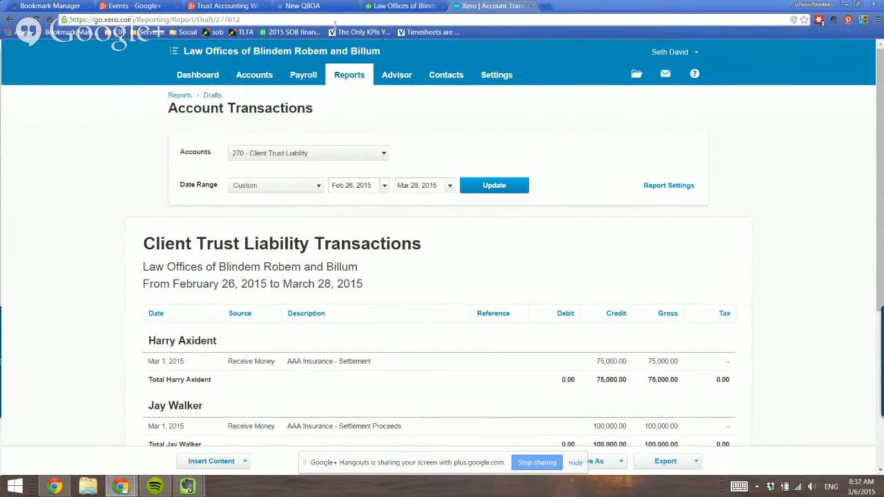
Open all contacts and view the members of the Accident Prone People group
{"action": "left_click", "coordinate": [448, 76]}
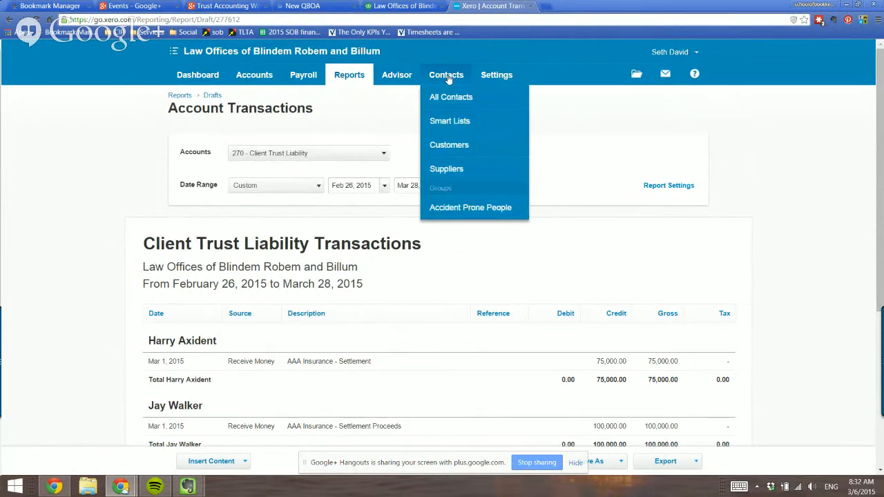
{"action": "left_click", "coordinate": [446, 98]}
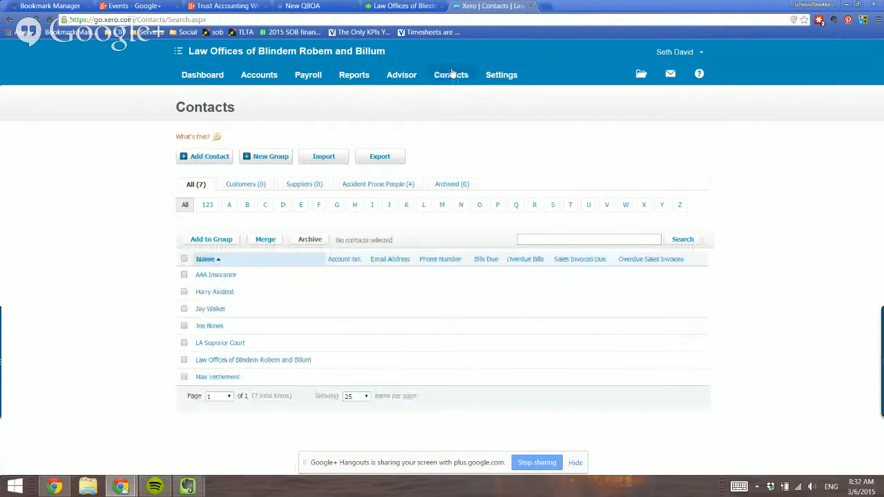
{"action": "left_click", "coordinate": [376, 185]}
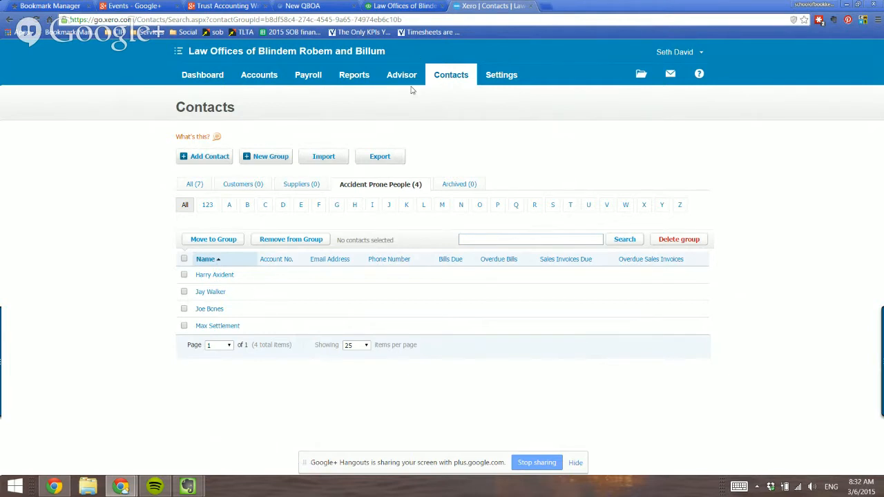
Open the organization's Tracking settings and view the Client Trusts category
{"action": "left_click", "coordinate": [497, 77]}
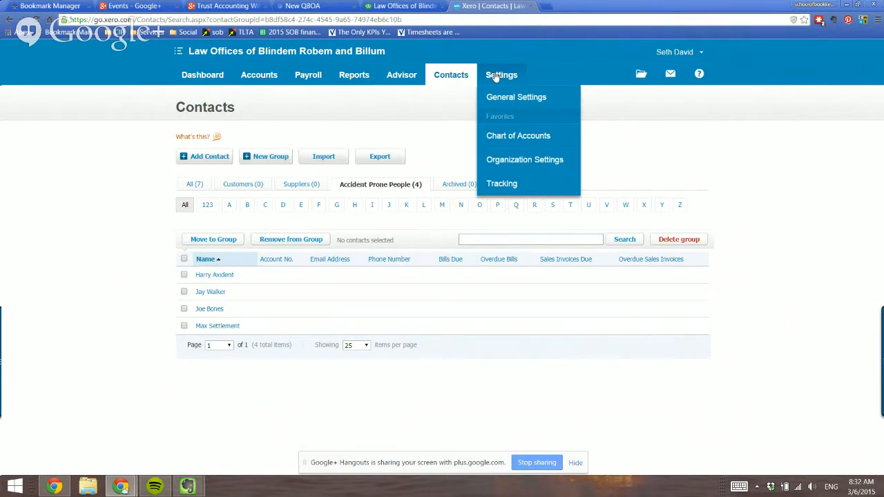
{"action": "left_click", "coordinate": [527, 101]}
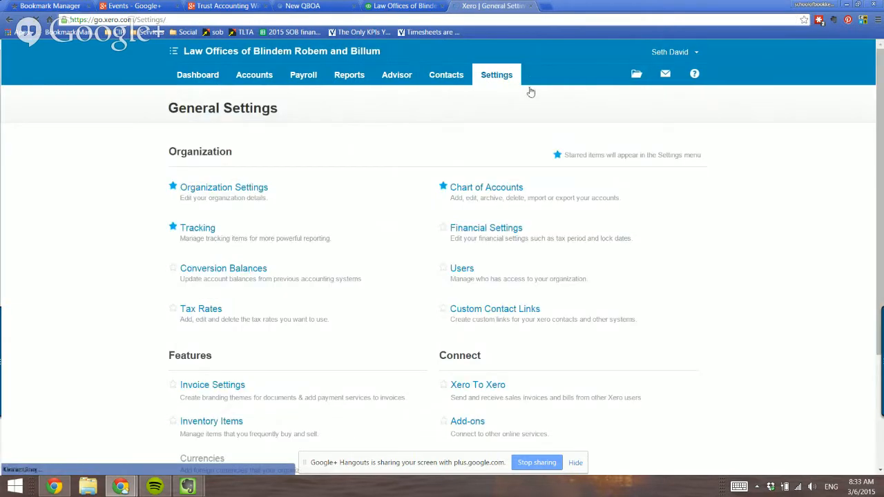
{"action": "left_click", "coordinate": [199, 231]}
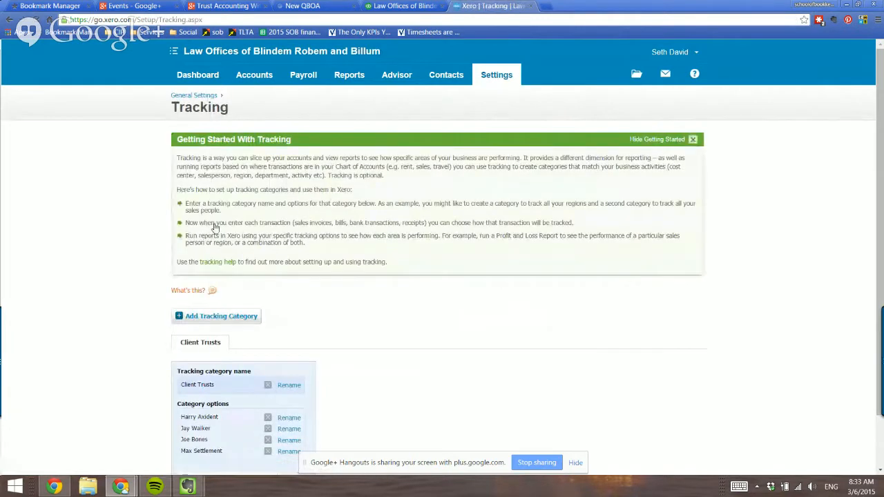
{"action": "scroll", "coordinate": [142, 231], "scroll_direction": "down", "scroll_amount": 2}
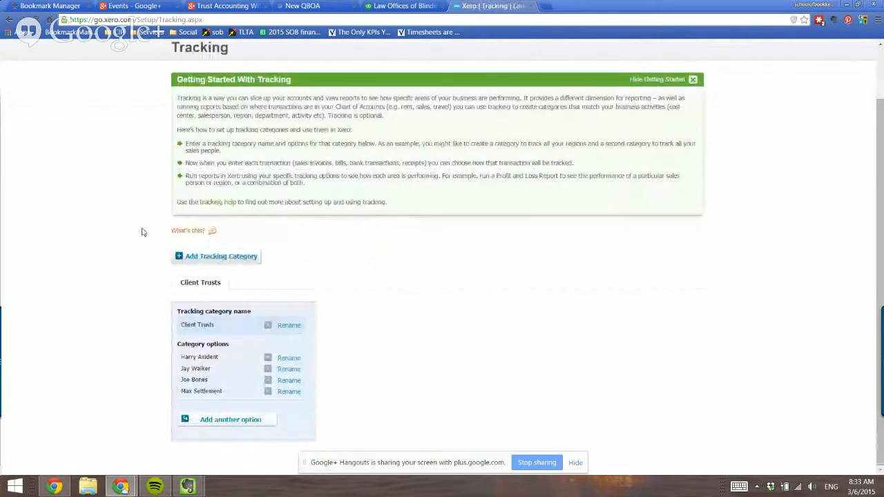
{"action": "left_click", "coordinate": [213, 259]}
{"action": "scroll", "coordinate": [138, 251], "scroll_direction": "down", "scroll_amount": 1}
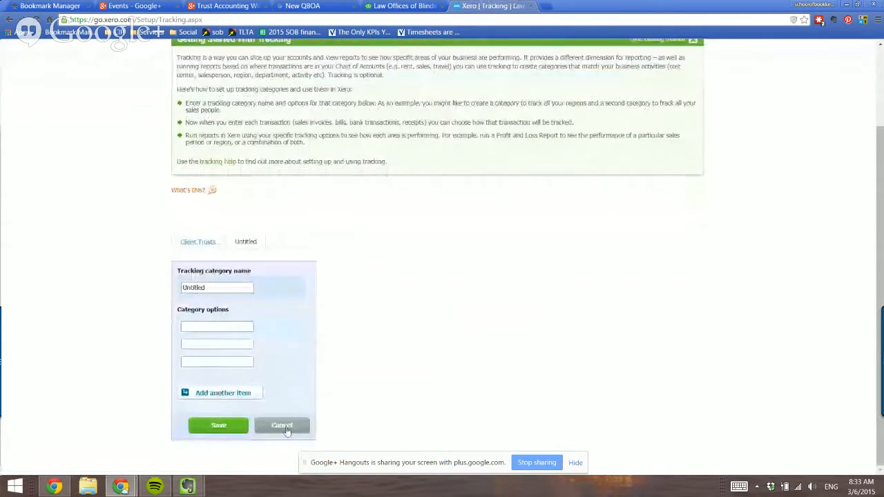
{"action": "left_click", "coordinate": [283, 426]}
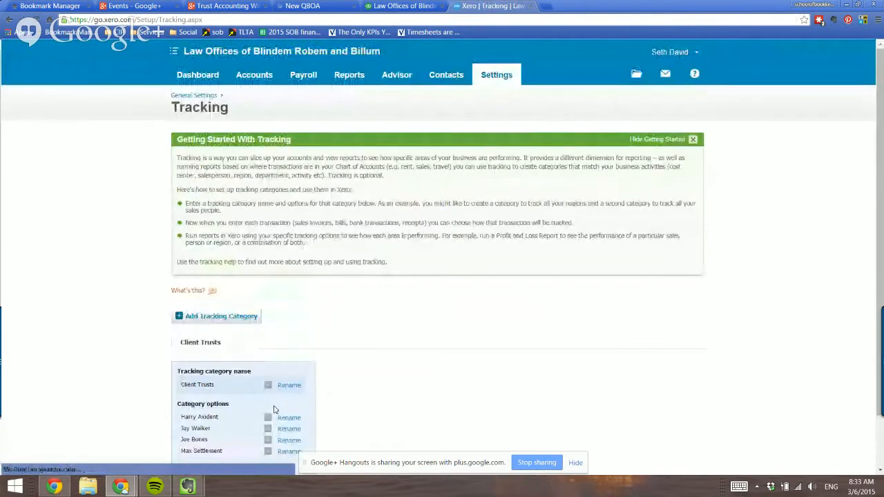
Examine the category options set up under the Client Trusts tracking category
{"action": "scroll", "coordinate": [96, 293], "scroll_direction": "down", "scroll_amount": 1}
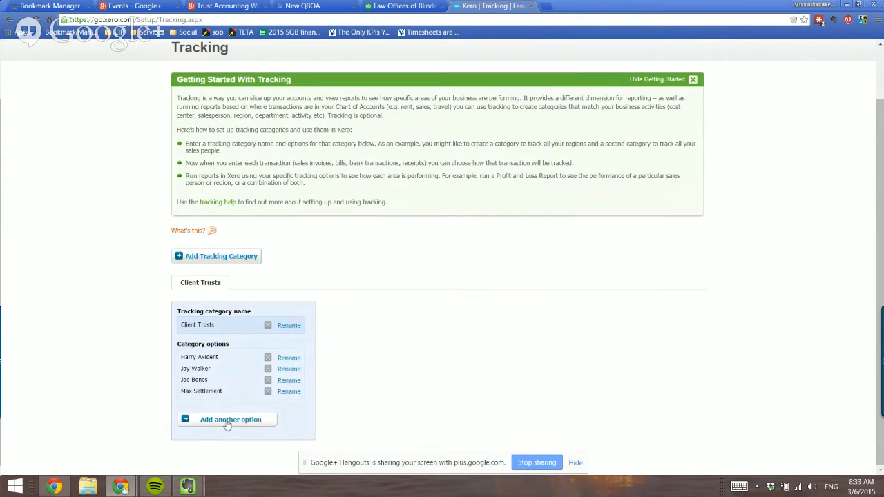
{"action": "scroll", "coordinate": [412, 387], "scroll_direction": "up", "scroll_amount": 2}
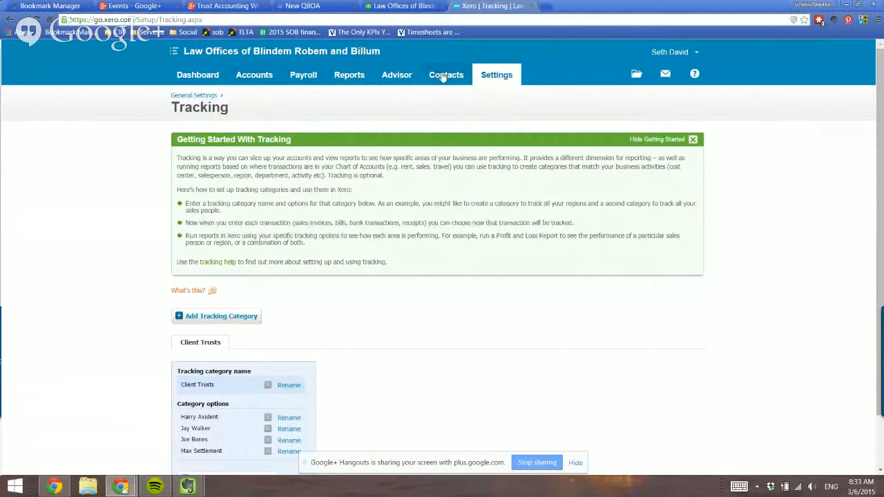
Open the Balance Sheet and drill into the transactions behind the 31 March 2015 Client Trust Liability balance
{"action": "left_click", "coordinate": [349, 76]}
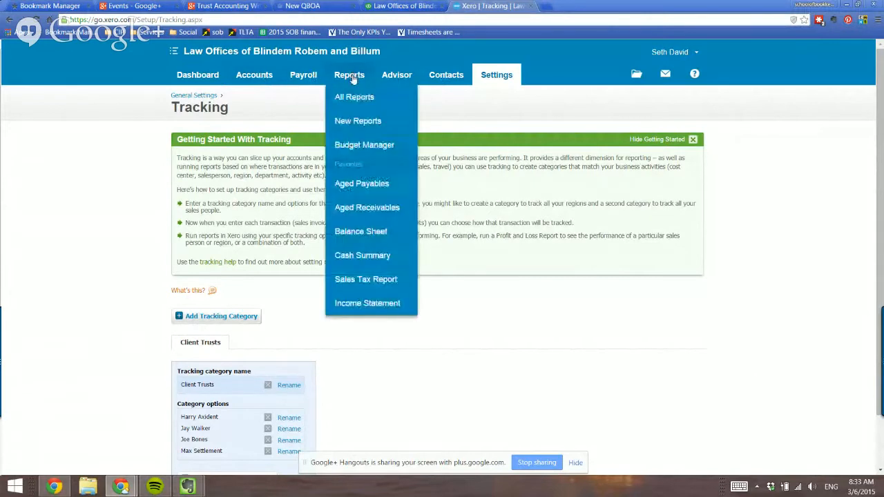
{"action": "left_click", "coordinate": [359, 232]}
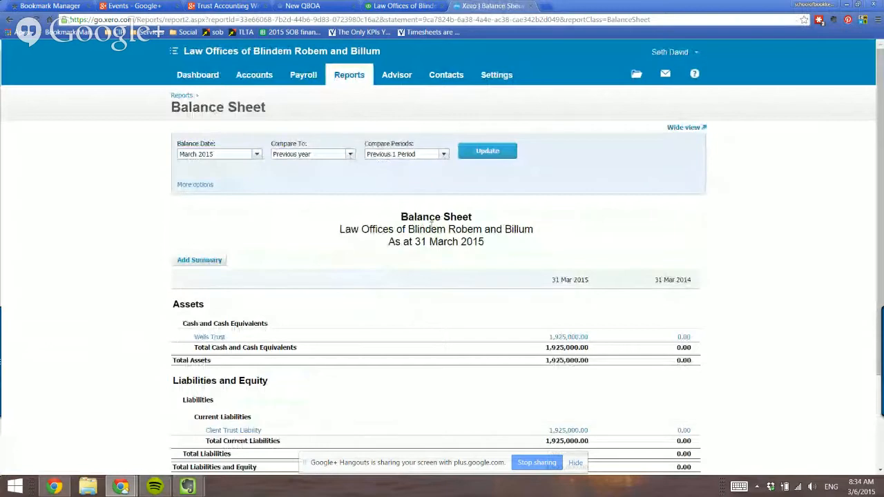
{"action": "scroll", "coordinate": [429, 227], "scroll_direction": "down", "scroll_amount": 3}
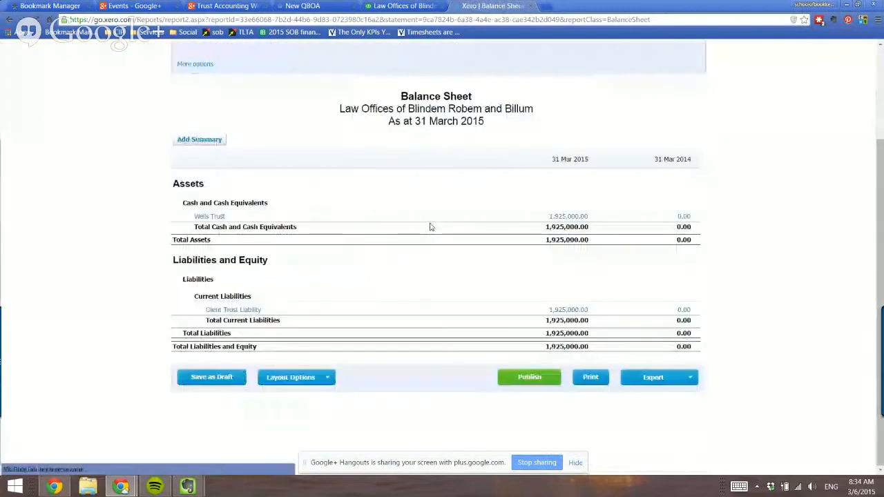
{"action": "left_click", "coordinate": [572, 310]}
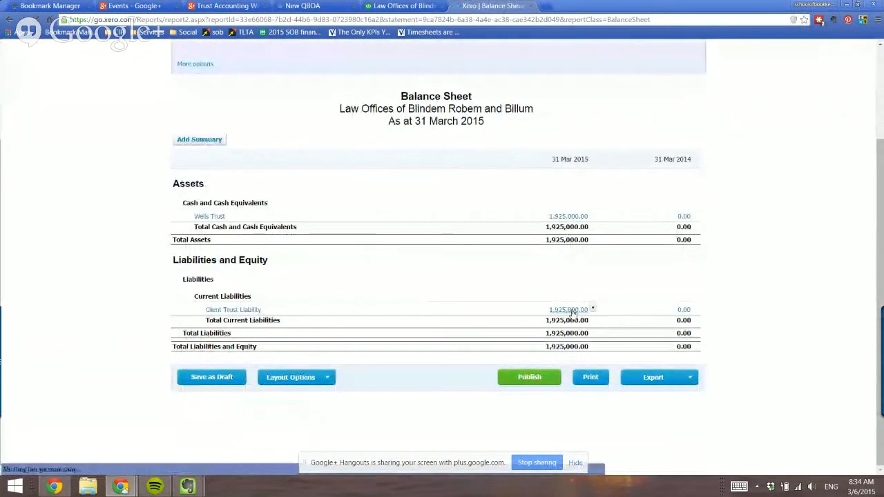
{"action": "scroll", "coordinate": [484, 262], "scroll_direction": "down", "scroll_amount": 4}
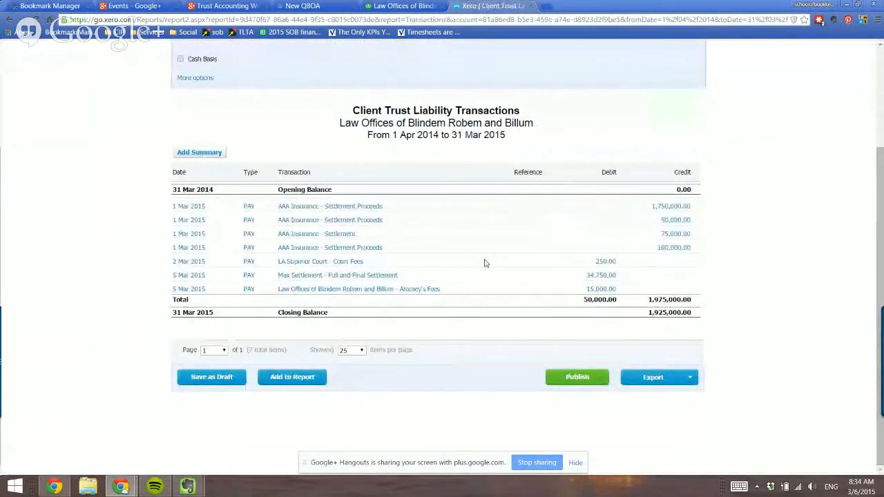
Filter the Client Trust Liability transactions by the first listed client trust, update the report and review that client's transactions
{"action": "scroll", "coordinate": [502, 224], "scroll_direction": "up", "scroll_amount": 2}
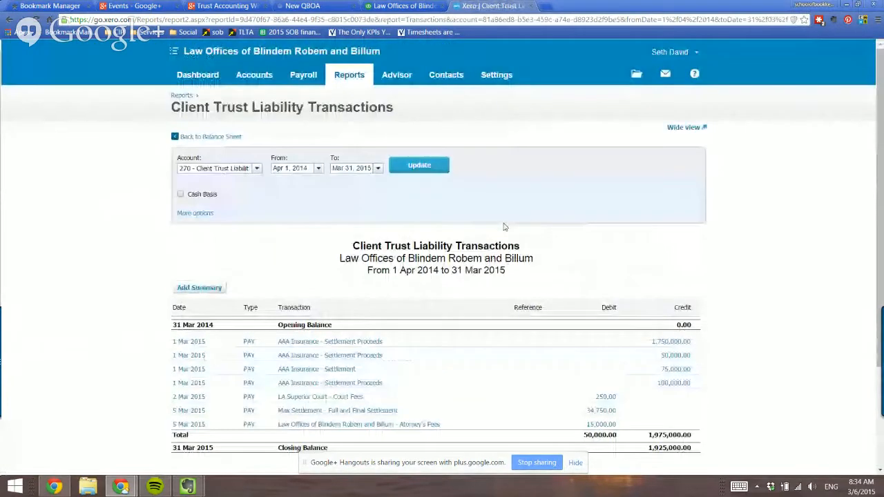
{"action": "left_click", "coordinate": [194, 213]}
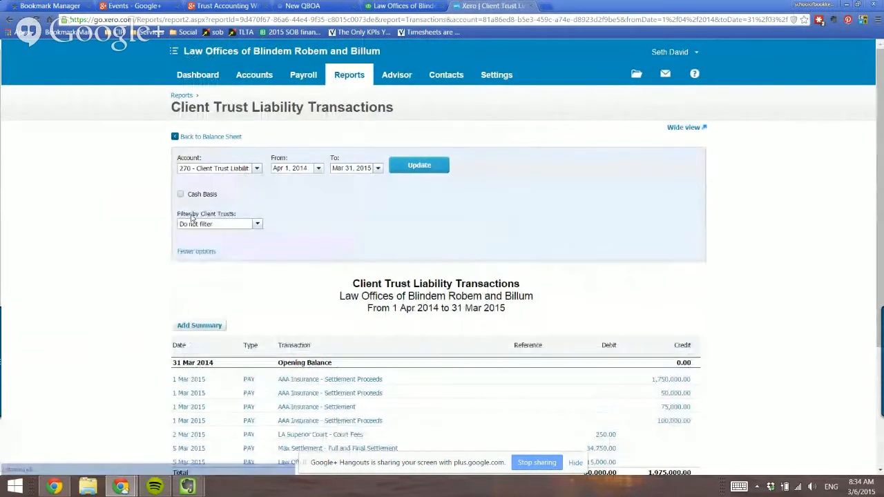
{"action": "left_click", "coordinate": [256, 225]}
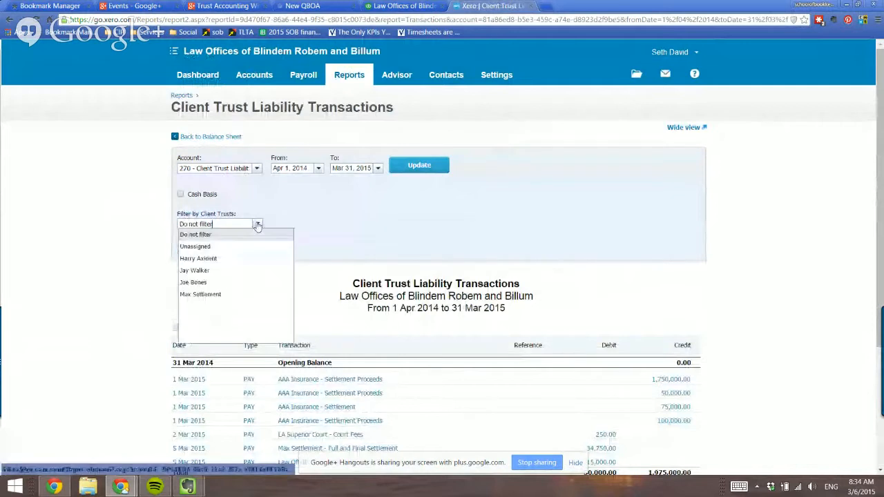
{"action": "left_click", "coordinate": [205, 260]}
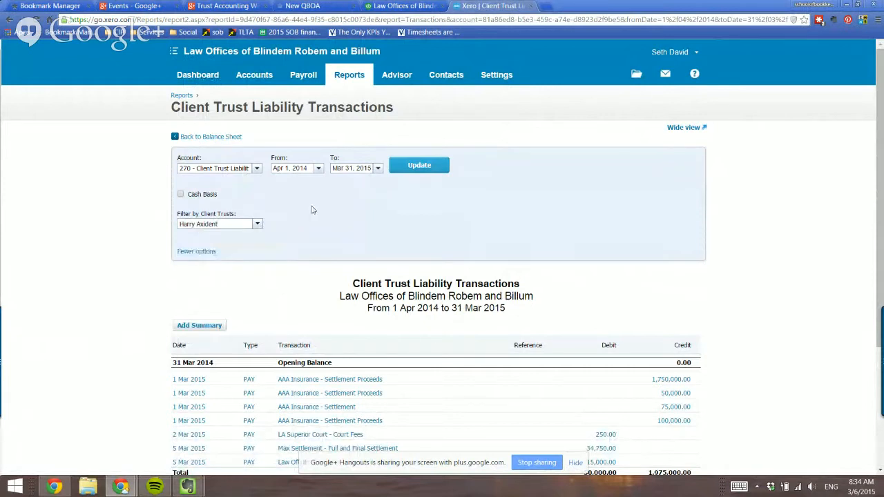
{"action": "left_click", "coordinate": [421, 166]}
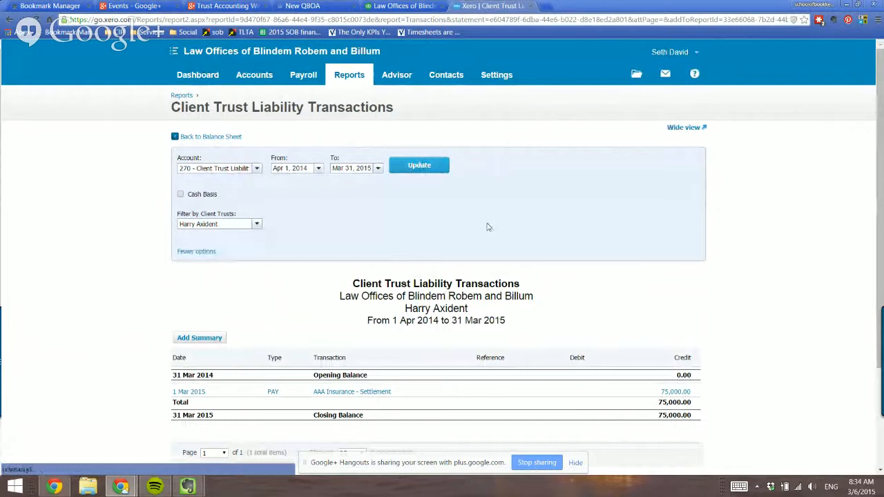
{"action": "scroll", "coordinate": [497, 225], "scroll_direction": "down", "scroll_amount": 2}
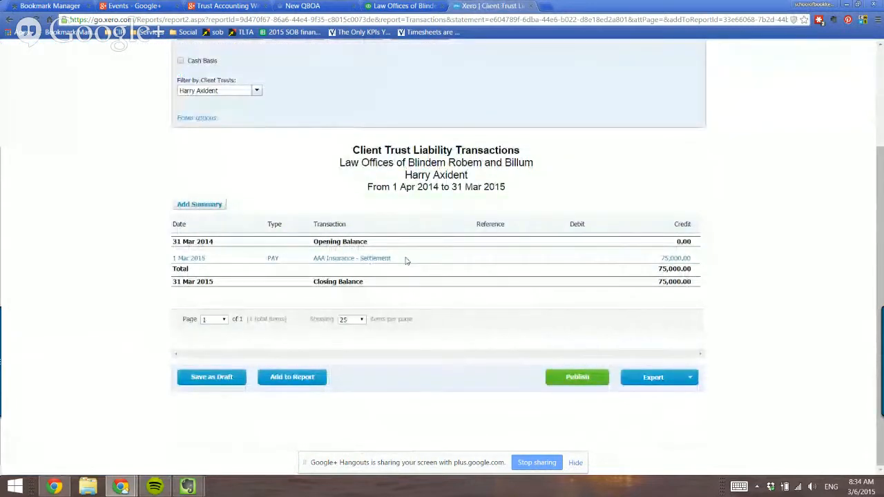
Change the Client Trusts filter to the last listed client, update the report and review that client's debits, credits and closing balance
{"action": "left_click", "coordinate": [256, 91]}
{"action": "left_click", "coordinate": [203, 163]}
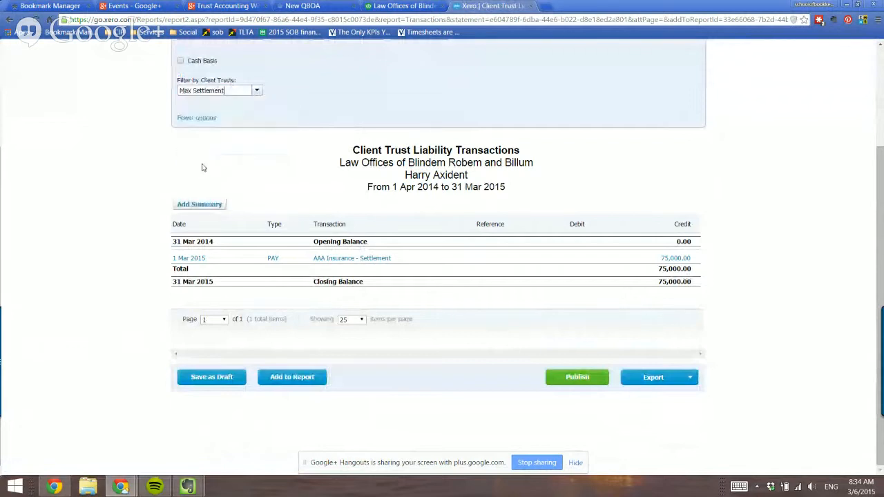
{"action": "scroll", "coordinate": [311, 145], "scroll_direction": "up", "scroll_amount": 3}
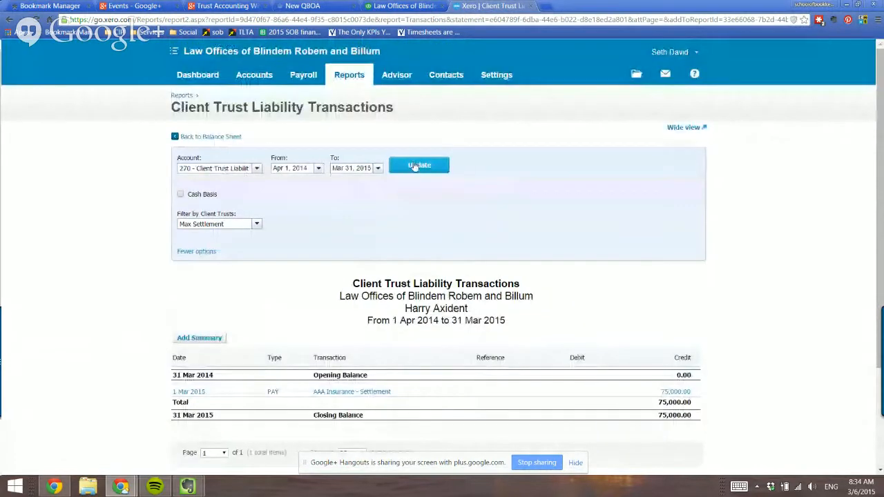
{"action": "left_click", "coordinate": [416, 165]}
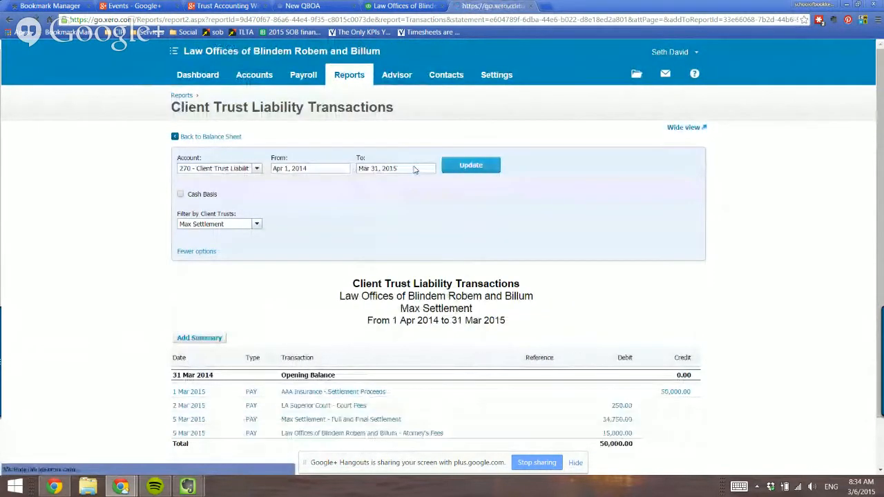
{"action": "scroll", "coordinate": [511, 210], "scroll_direction": "down", "scroll_amount": 2}
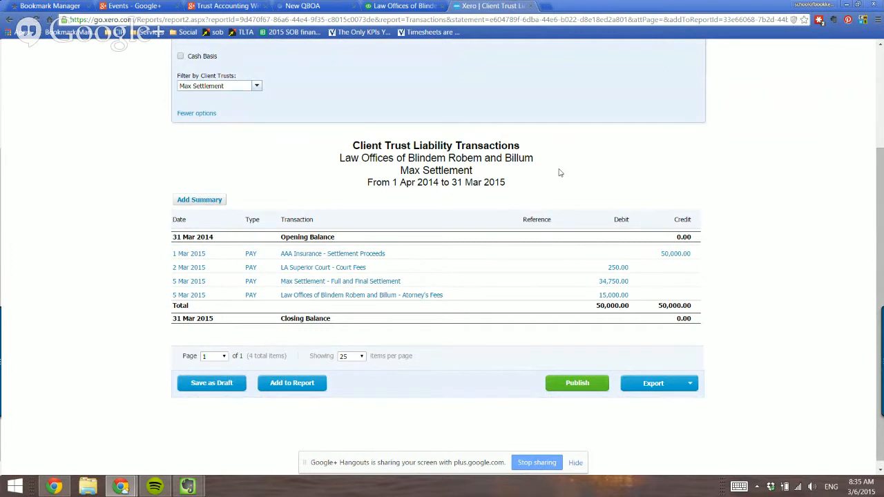
{"action": "scroll", "coordinate": [560, 173], "scroll_direction": "up", "scroll_amount": 2}
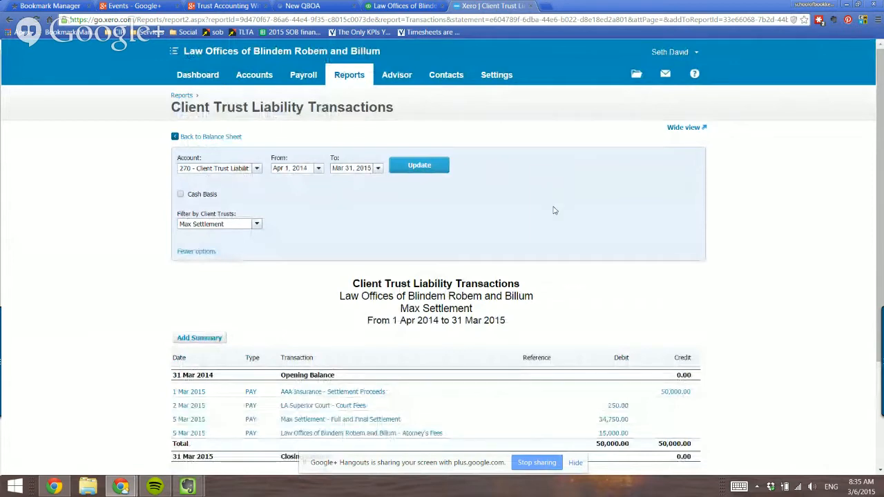
{"action": "scroll", "coordinate": [555, 209], "scroll_direction": "down", "scroll_amount": 2}
{"action": "scroll", "coordinate": [552, 214], "scroll_direction": "up", "scroll_amount": 1}
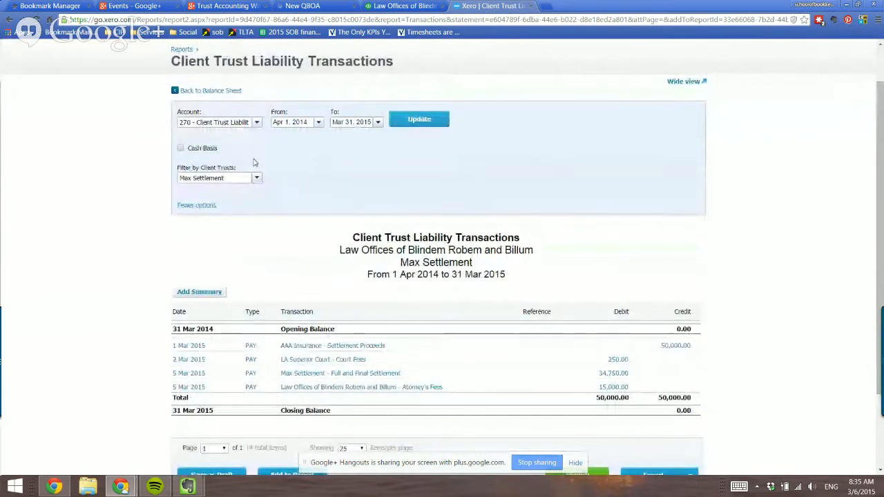
{"action": "scroll", "coordinate": [438, 198], "scroll_direction": "up", "scroll_amount": 1}
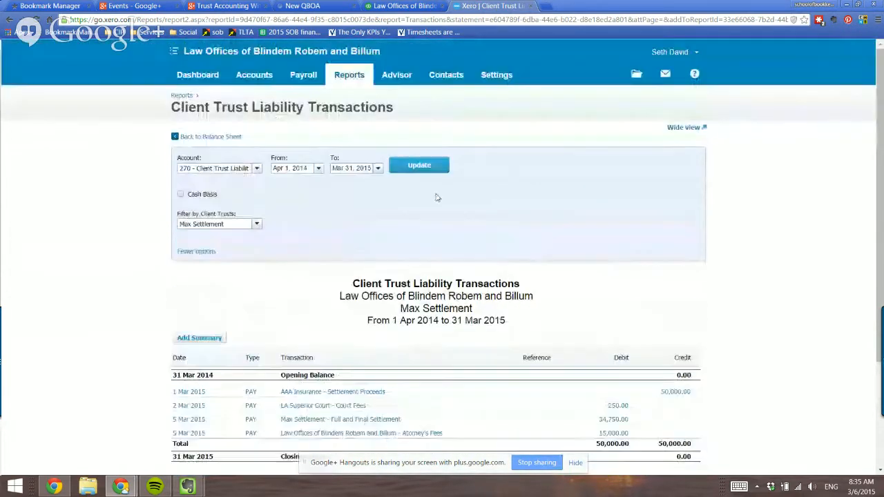
Open the Account Transactions report from the new reports and keep only 270 - Client Trust Liability as its account
{"action": "left_click", "coordinate": [347, 79]}
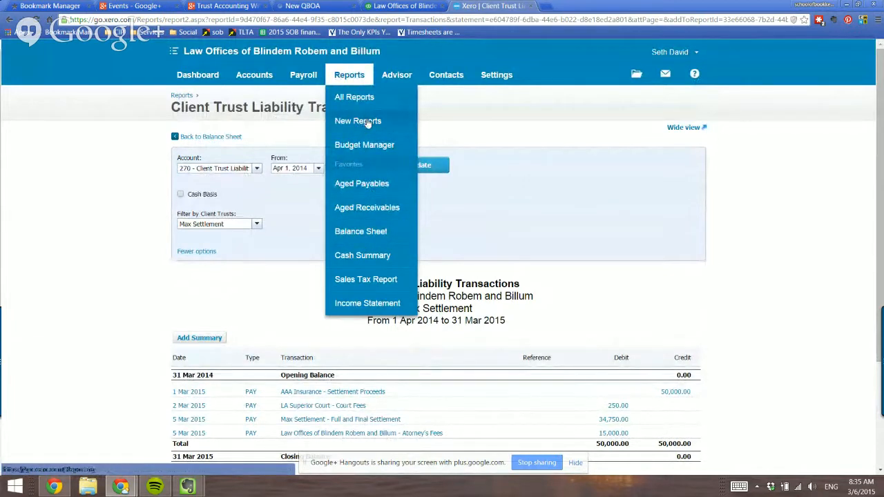
{"action": "left_click", "coordinate": [367, 122]}
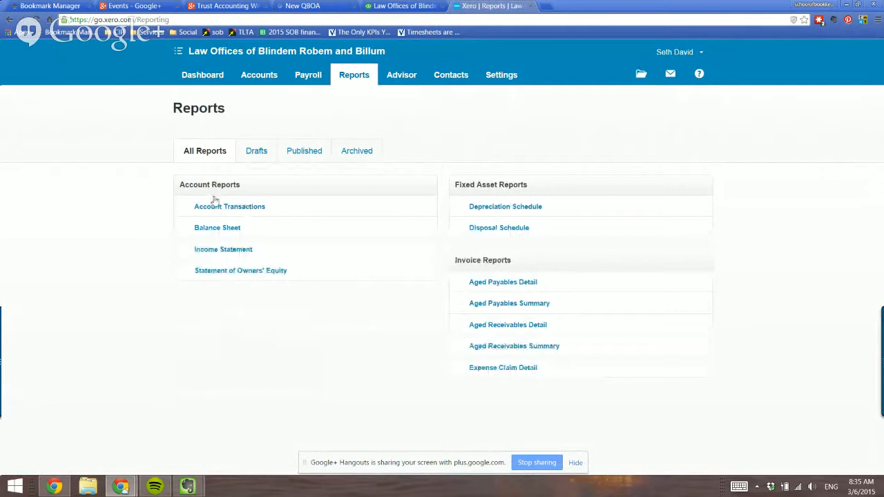
{"action": "left_click", "coordinate": [241, 208]}
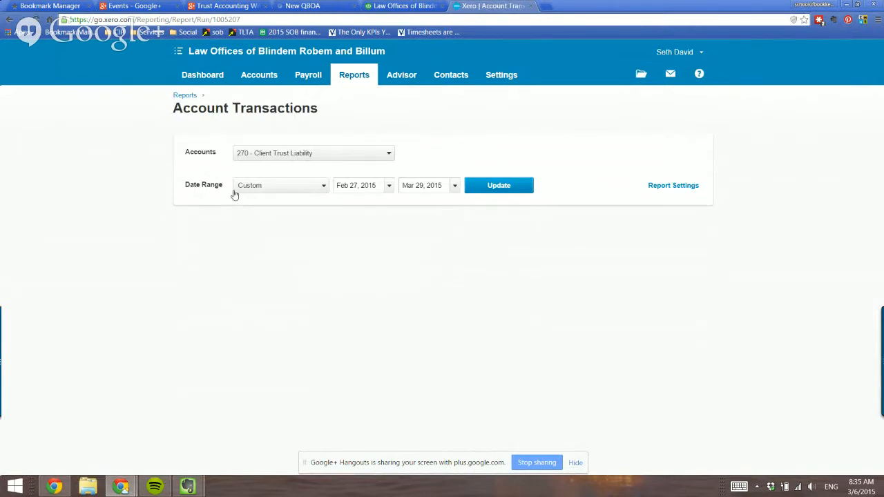
{"action": "left_click", "coordinate": [379, 157]}
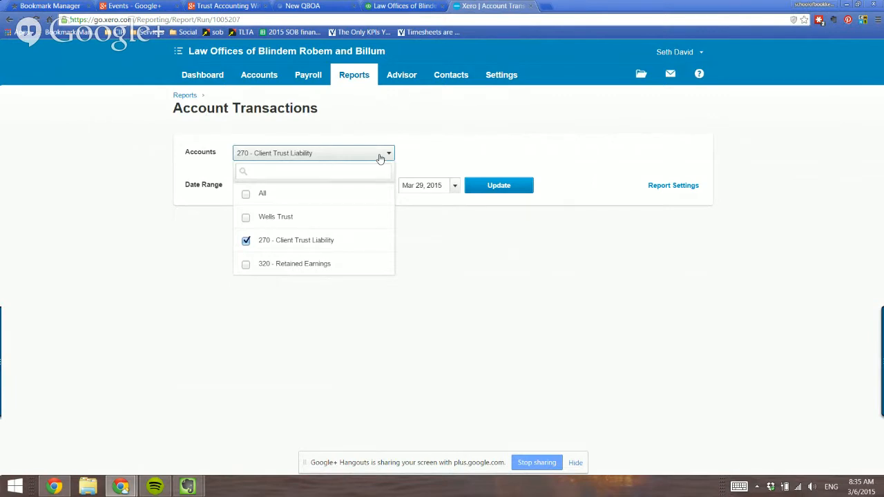
{"action": "left_click", "coordinate": [246, 199]}
{"action": "left_click", "coordinate": [246, 195]}
{"action": "left_click", "coordinate": [246, 242]}
{"action": "left_click", "coordinate": [436, 254]}
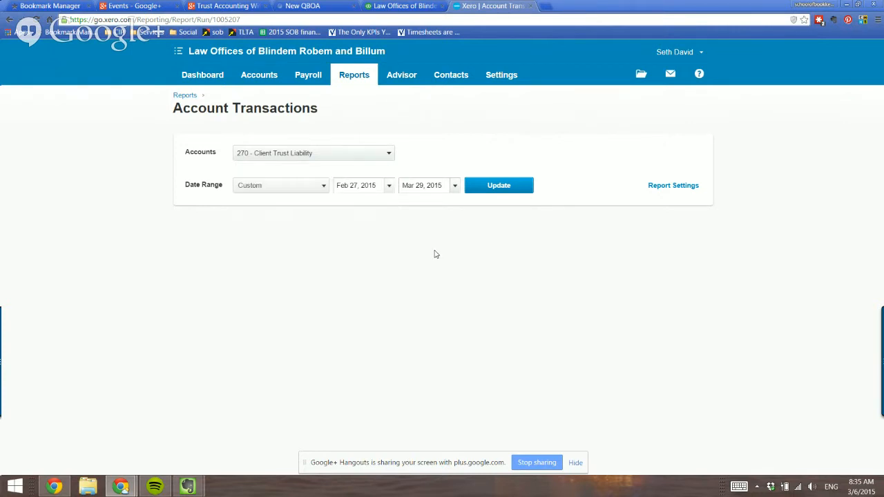
Group the report by Client Trusts, remove the Tax, Source and Reference columns, and update the report
{"action": "left_click", "coordinate": [663, 188]}
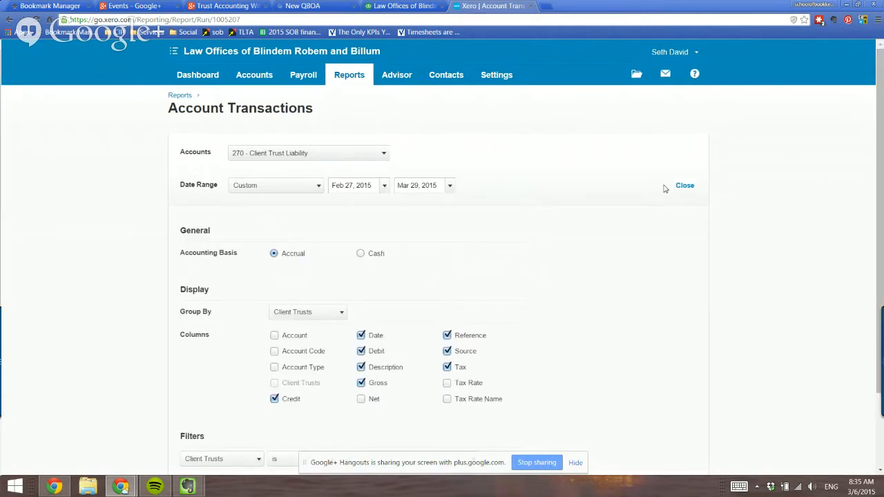
{"action": "scroll", "coordinate": [627, 236], "scroll_direction": "down", "scroll_amount": 2}
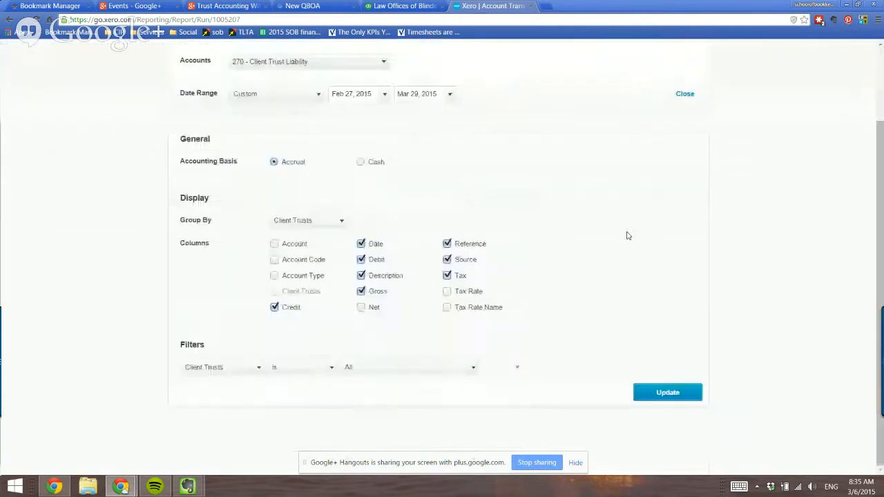
{"action": "left_click", "coordinate": [317, 222]}
{"action": "left_click", "coordinate": [304, 333]}
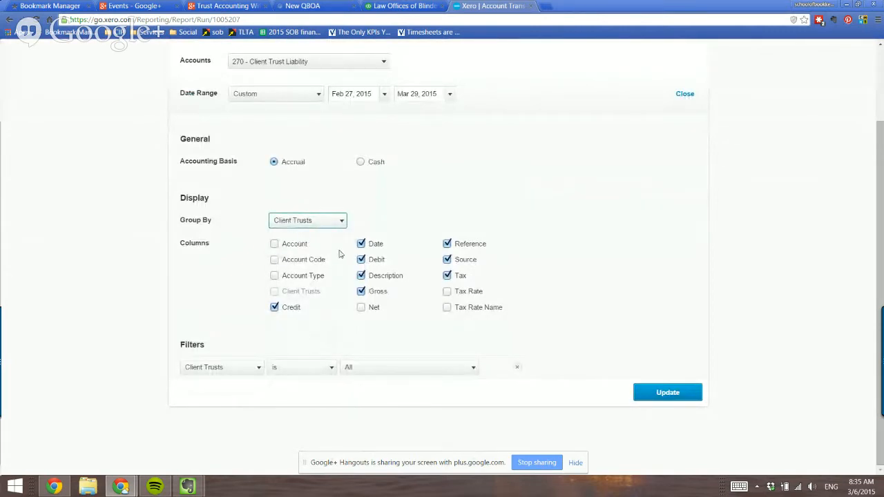
{"action": "left_click", "coordinate": [447, 276]}
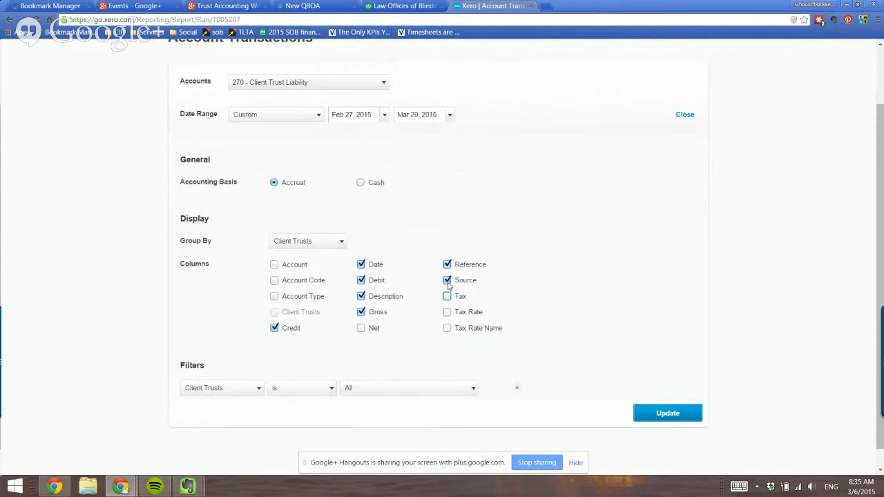
{"action": "left_click", "coordinate": [447, 281]}
{"action": "left_click", "coordinate": [448, 266]}
{"action": "left_click", "coordinate": [667, 413]}
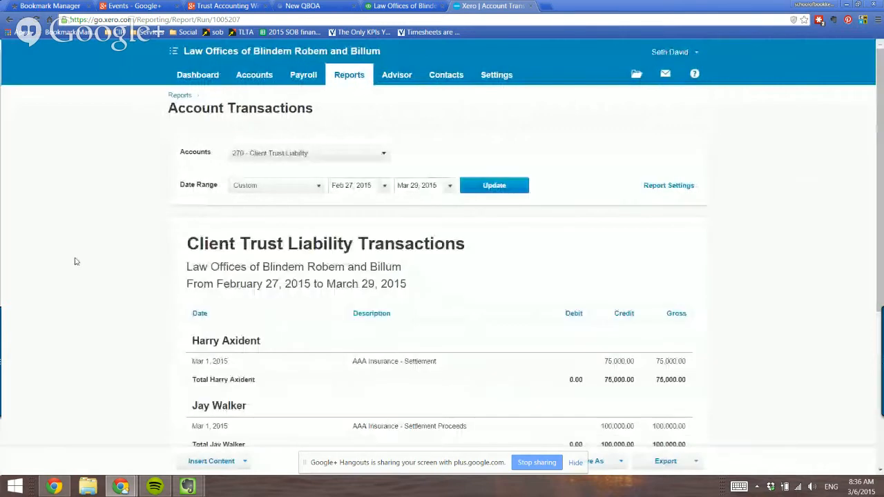
Review the trust transactions grouped by client and open the 2 March court fees transaction to inspect its Client Trusts column
{"action": "scroll", "coordinate": [76, 261], "scroll_direction": "down", "scroll_amount": 4}
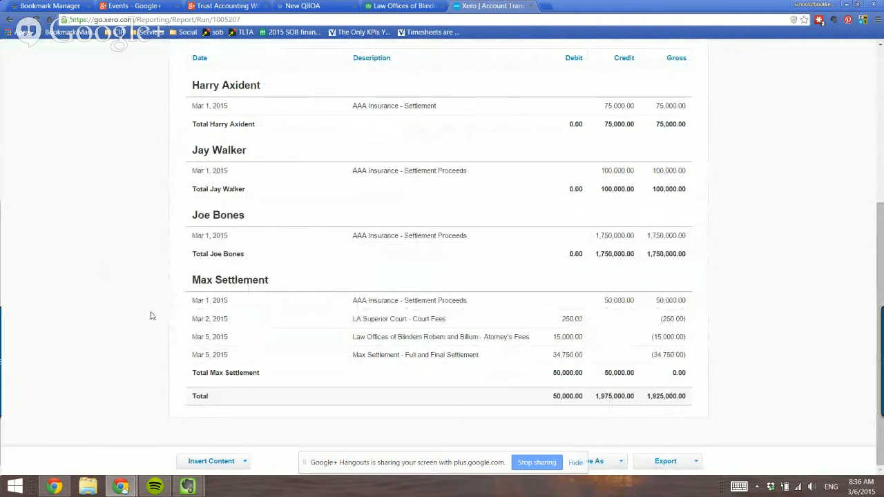
{"action": "left_click", "coordinate": [569, 320]}
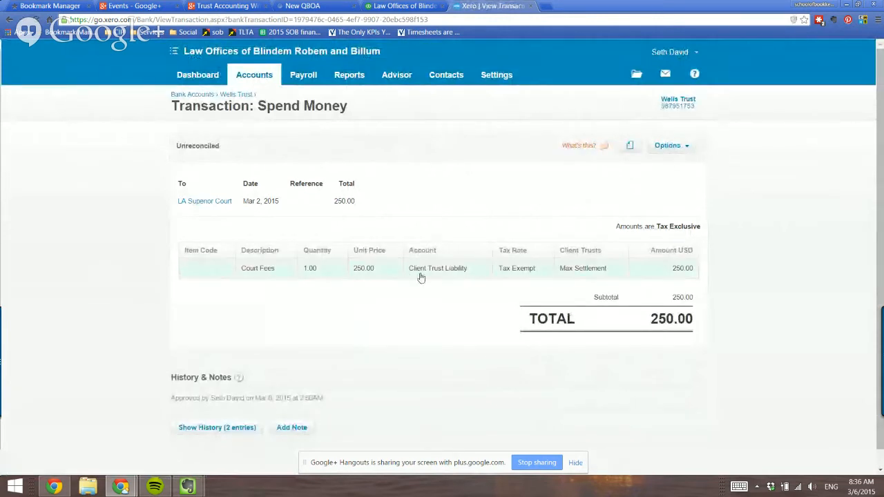
{"action": "left_click_drag", "start_coordinate": [560, 252], "coordinate": [600, 253]}
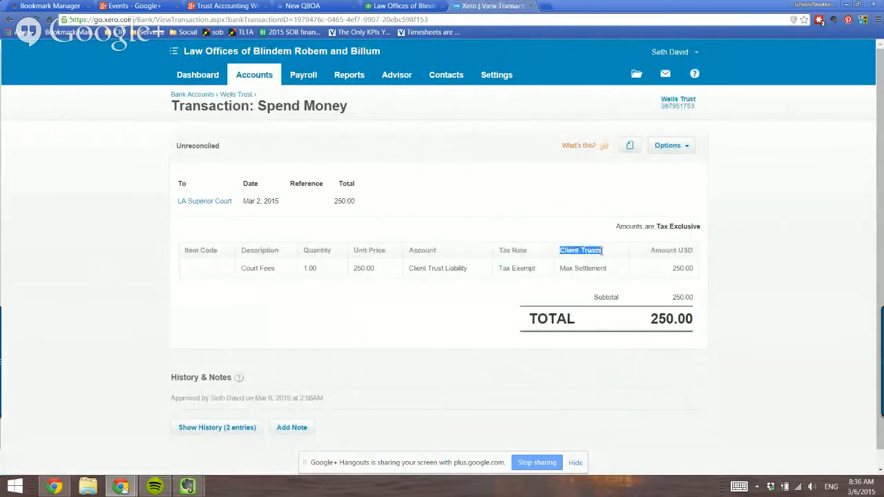
Open the court fees transaction for editing, examine its Client Trusts options, cancel the edit and review the Wells Trust account transactions
{"action": "left_click", "coordinate": [663, 148]}
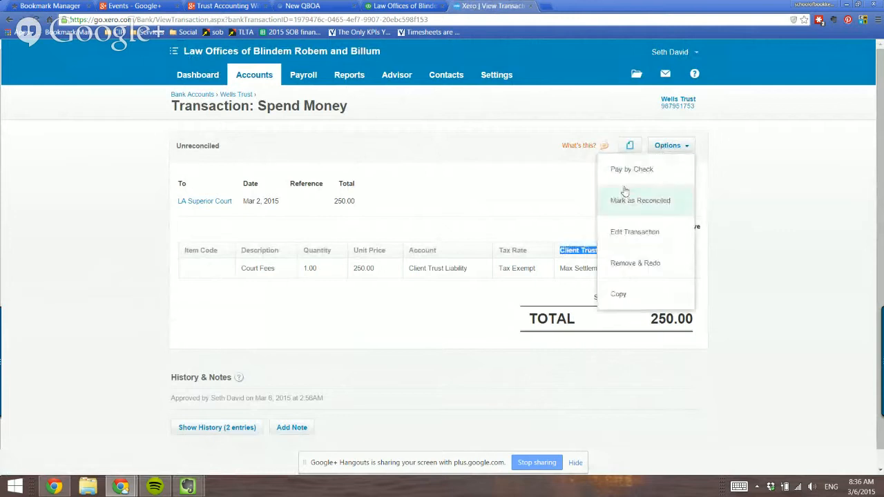
{"action": "left_click", "coordinate": [625, 233]}
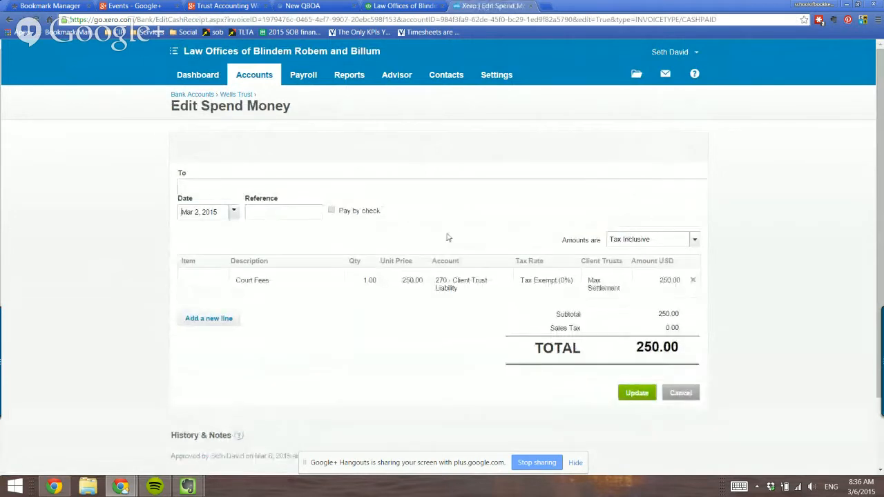
{"action": "left_click", "coordinate": [601, 256]}
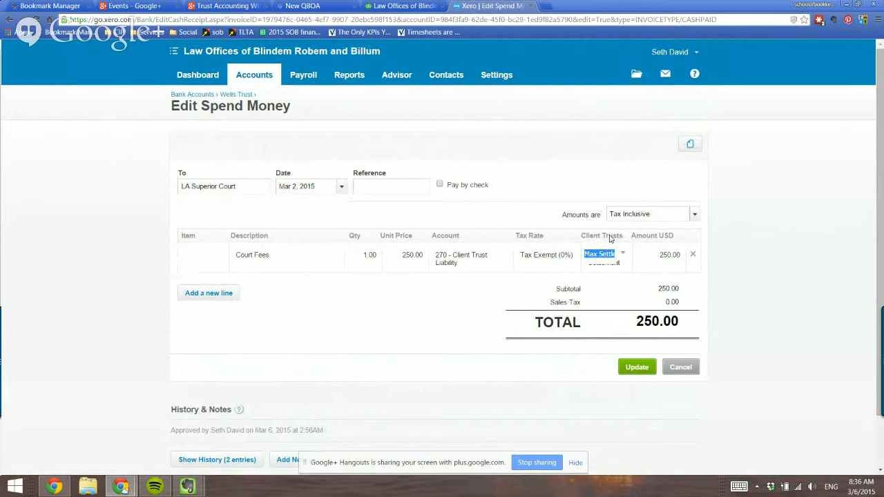
{"action": "left_click", "coordinate": [623, 256]}
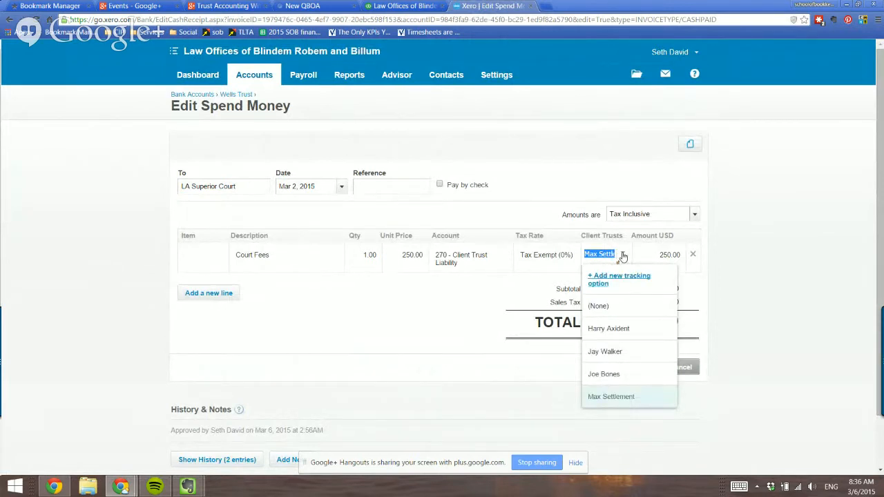
{"action": "left_click", "coordinate": [622, 256]}
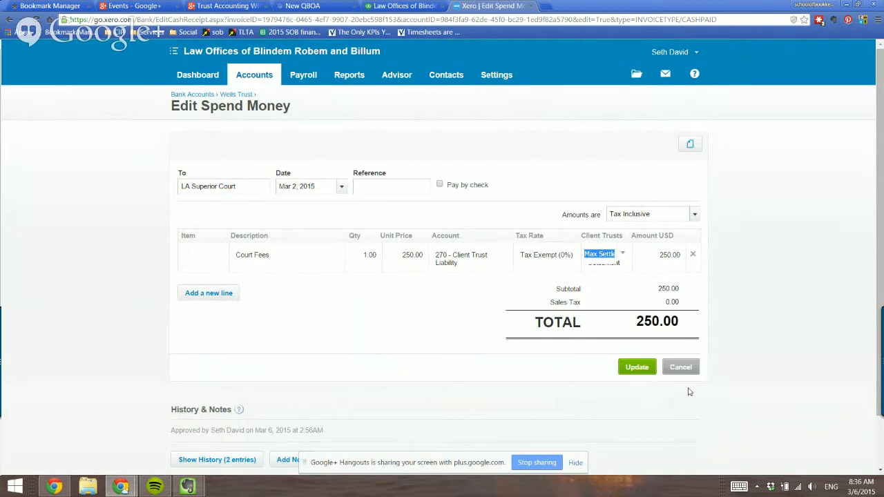
{"action": "left_click", "coordinate": [681, 367]}
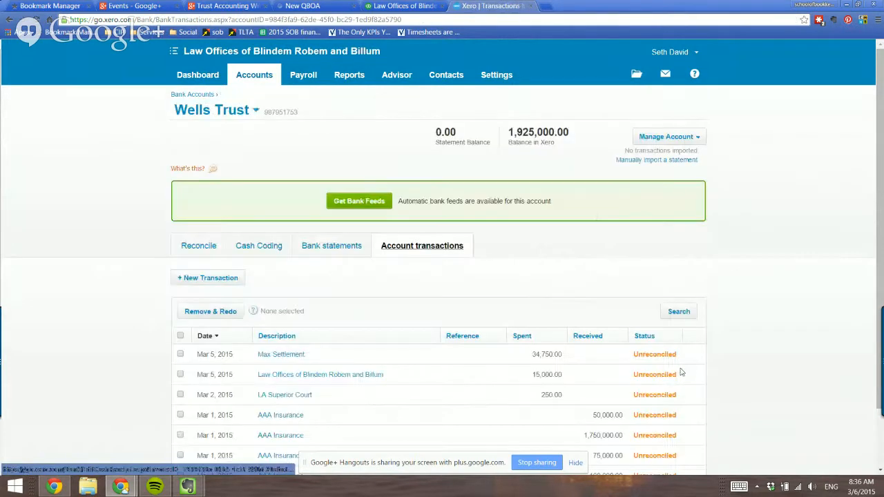
{"action": "scroll", "coordinate": [90, 304], "scroll_direction": "down", "scroll_amount": 2}
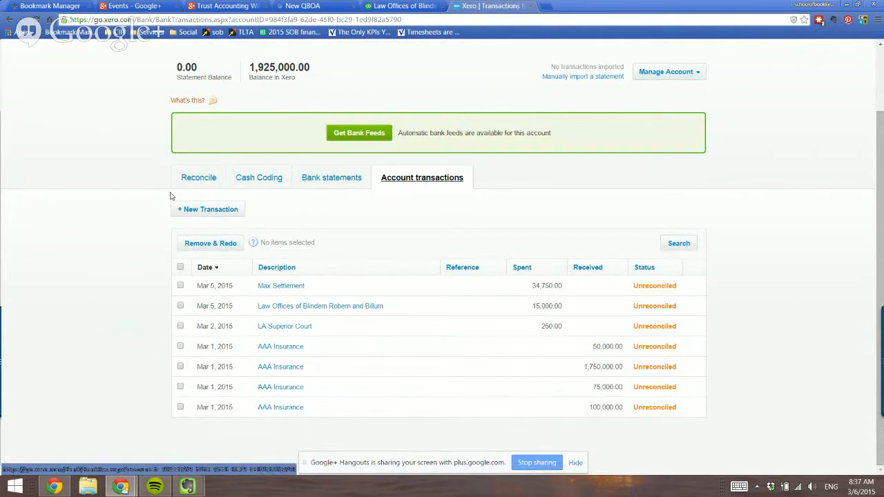
{"action": "scroll", "coordinate": [161, 242], "scroll_direction": "up", "scroll_amount": 2}
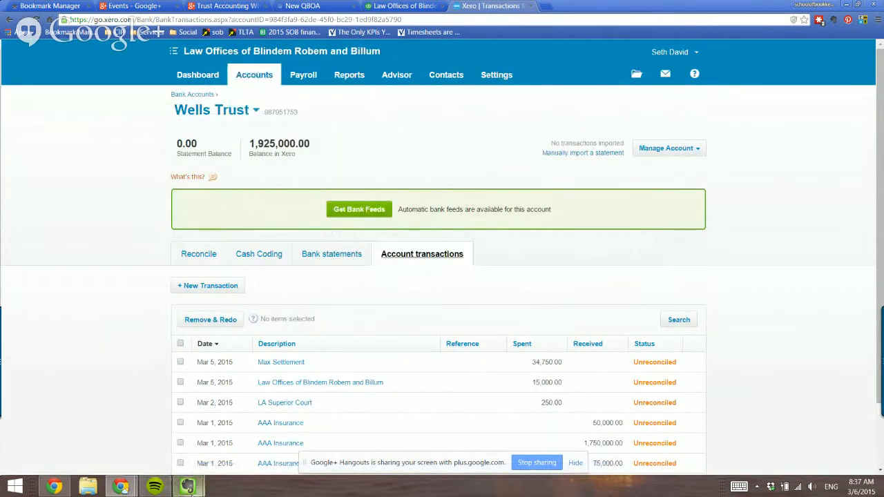
Switch to the Evernote note "Fwd: QBO and law firms", maximize it and open its attached Account Transactions PDF in a full-size window
{"action": "mouse_move", "coordinate": [187, 487]}
{"action": "mouse_move", "coordinate": [206, 406]}
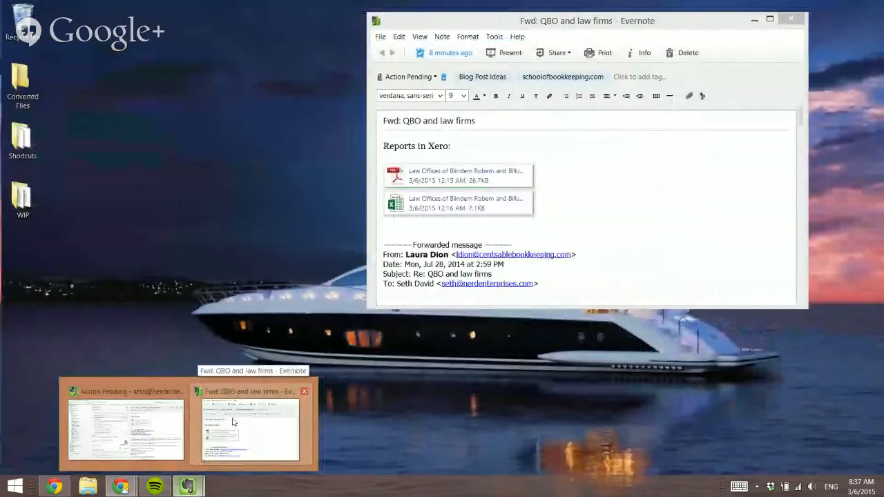
{"action": "left_click", "coordinate": [256, 435]}
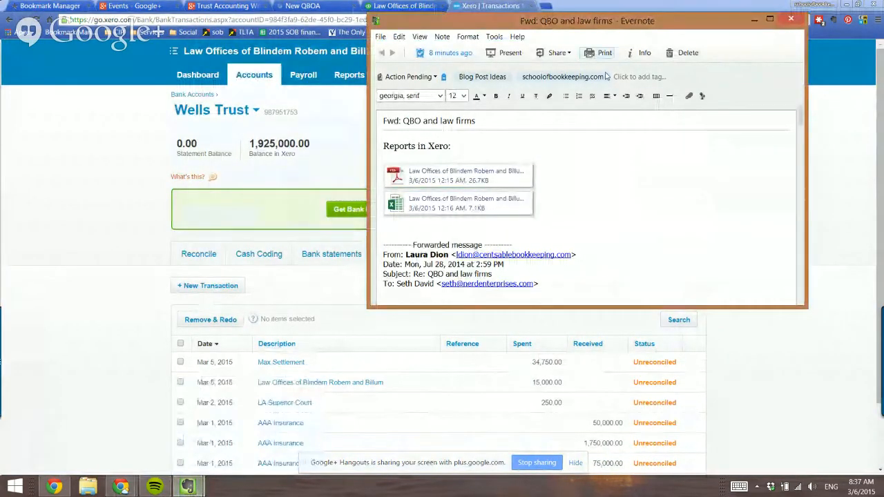
{"action": "double_click", "coordinate": [486, 24]}
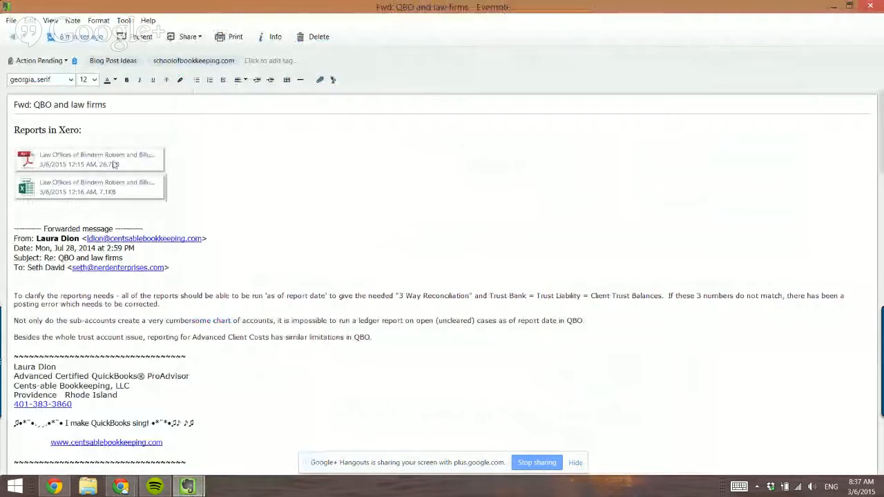
{"action": "double_click", "coordinate": [106, 164]}
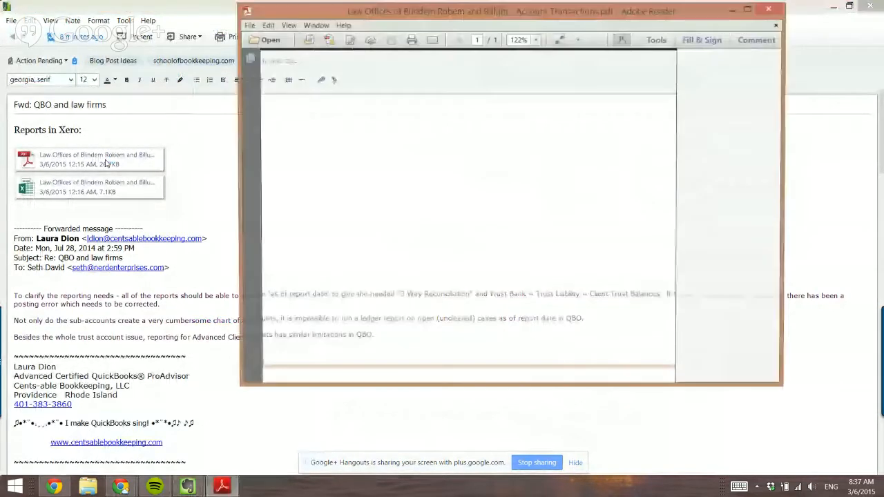
{"action": "double_click", "coordinate": [748, 12]}
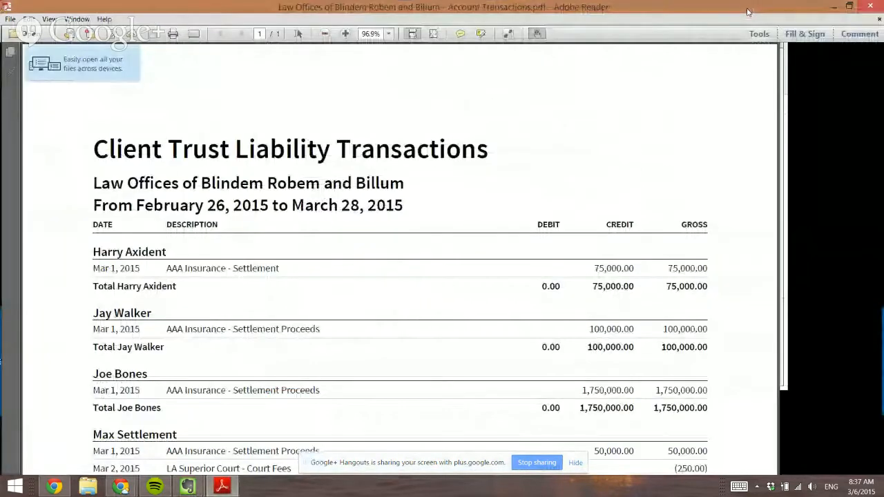
Review the PDF's client-by-client trust transactions from the heading down to the overall total, and close the PDF
{"action": "scroll", "coordinate": [552, 230], "scroll_direction": "down", "scroll_amount": 3}
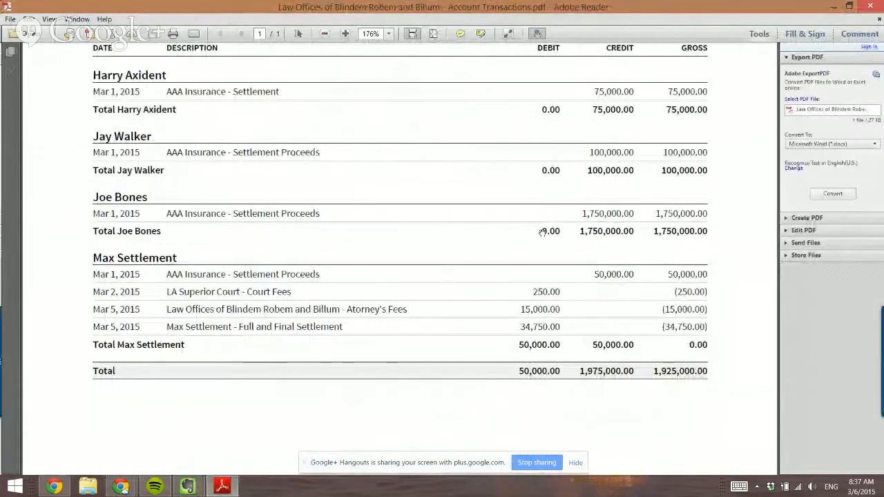
{"action": "scroll", "coordinate": [542, 232], "scroll_direction": "up", "scroll_amount": 2}
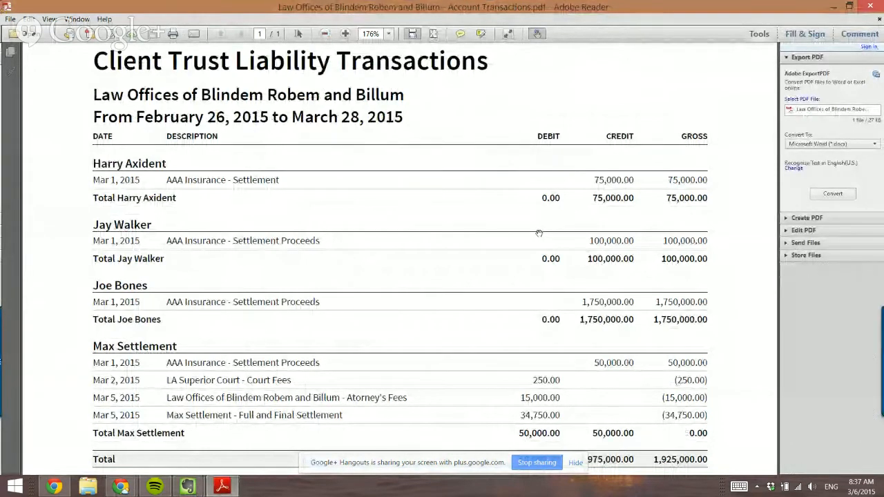
{"action": "scroll", "coordinate": [535, 235], "scroll_direction": "down", "scroll_amount": 1}
{"action": "scroll", "coordinate": [535, 236], "scroll_direction": "up", "scroll_amount": 3}
{"action": "scroll", "coordinate": [535, 235], "scroll_direction": "down", "scroll_amount": 1}
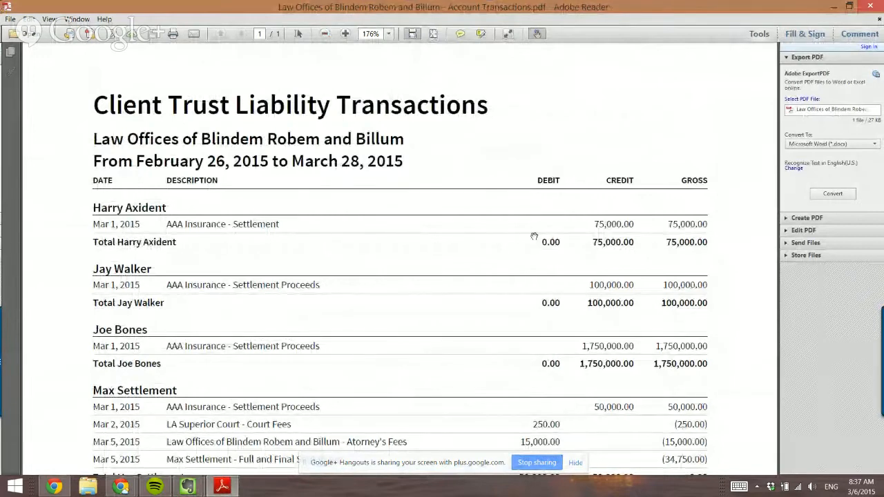
{"action": "scroll", "coordinate": [534, 236], "scroll_direction": "down", "scroll_amount": 5}
{"action": "scroll", "coordinate": [533, 237], "scroll_direction": "up", "scroll_amount": 7}
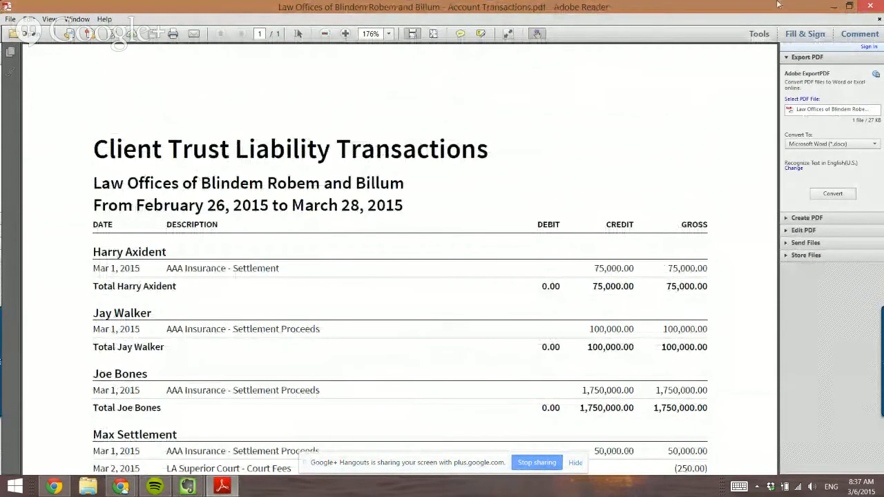
{"action": "left_click", "coordinate": [867, 7]}
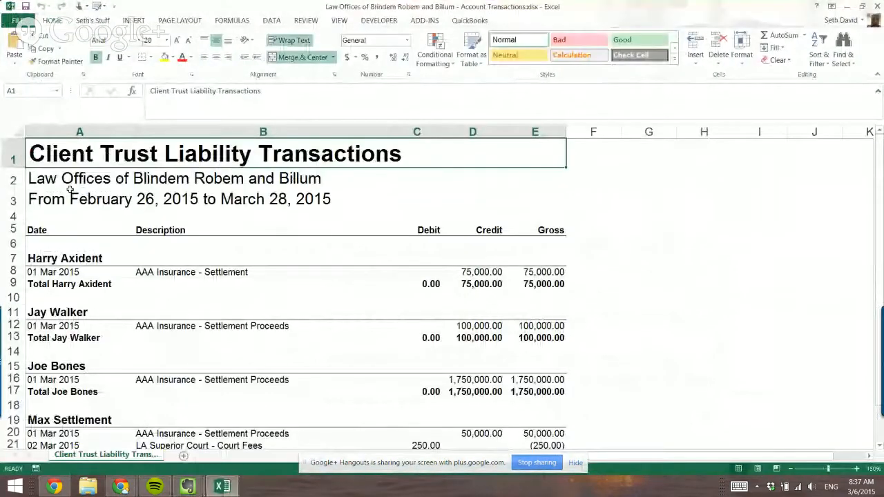
Review the Client Trust Liability Transactions worksheet from the heading down to the overall total, and close the workbook without saving
{"action": "left_click", "coordinate": [647, 148]}
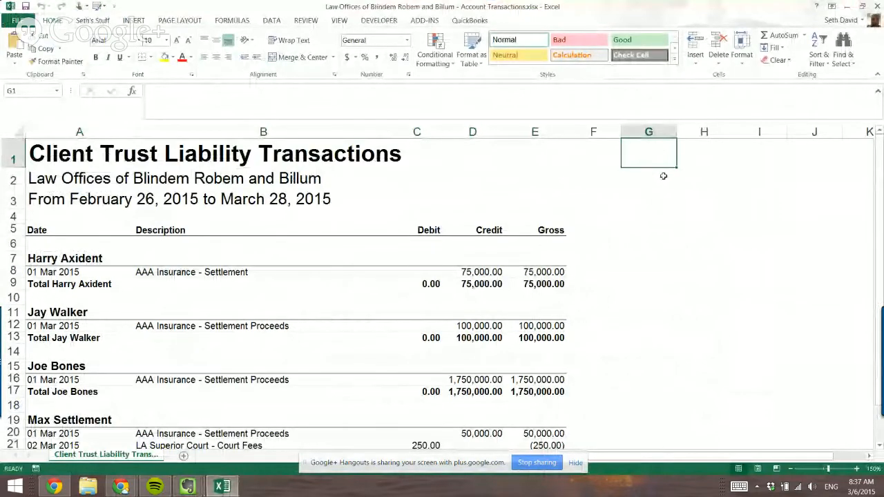
{"action": "scroll", "coordinate": [657, 183], "scroll_direction": "down", "scroll_amount": 2}
{"action": "scroll", "coordinate": [655, 187], "scroll_direction": "down", "scroll_amount": 2}
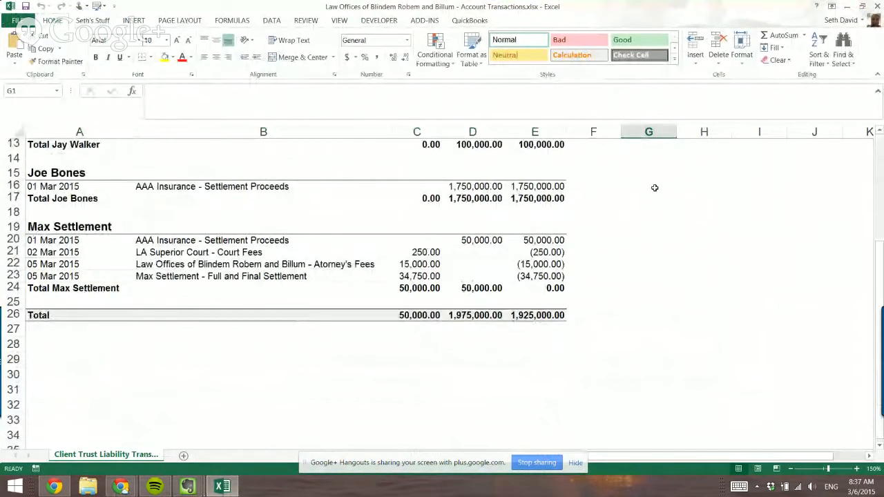
{"action": "scroll", "coordinate": [654, 188], "scroll_direction": "up", "scroll_amount": 1}
{"action": "scroll", "coordinate": [654, 188], "scroll_direction": "up", "scroll_amount": 3}
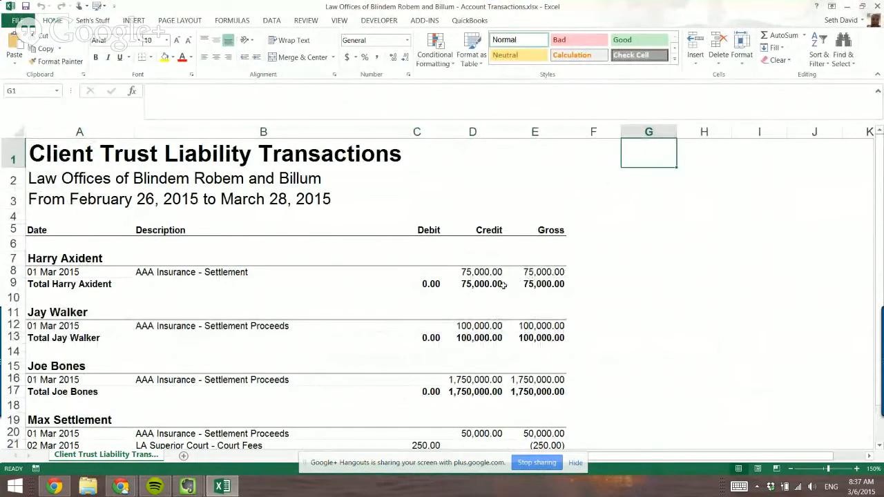
{"action": "left_click", "coordinate": [877, 6]}
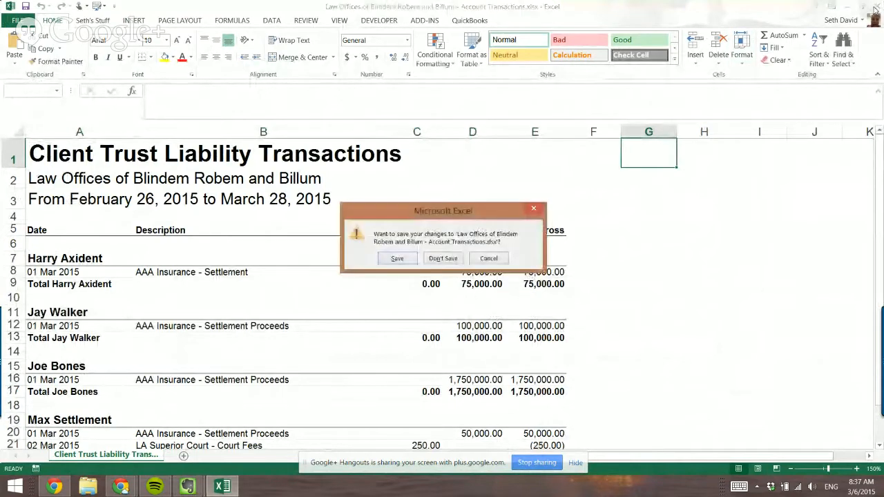
{"action": "left_click", "coordinate": [442, 258]}
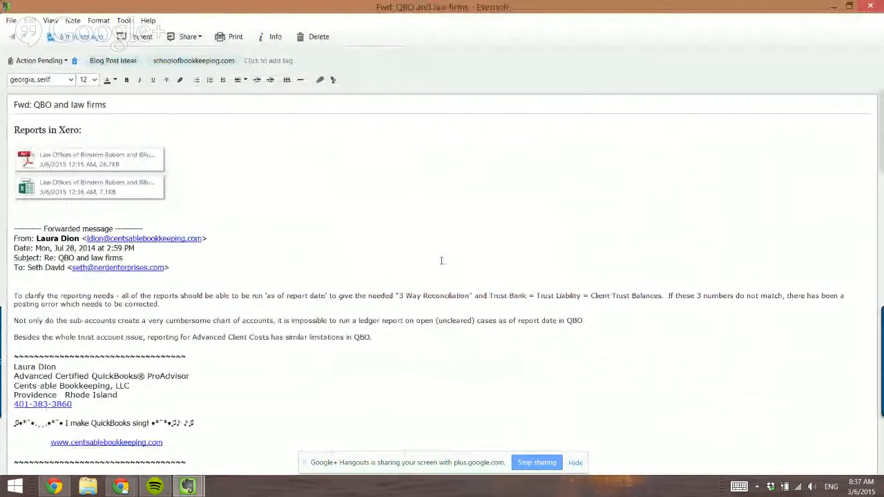
Close the Evernote note, present the screenshare to everyone in the Google+ Hangouts window, and minimize that window
{"action": "left_click_drag", "start_coordinate": [536, 7], "coordinate": [536, 43]}
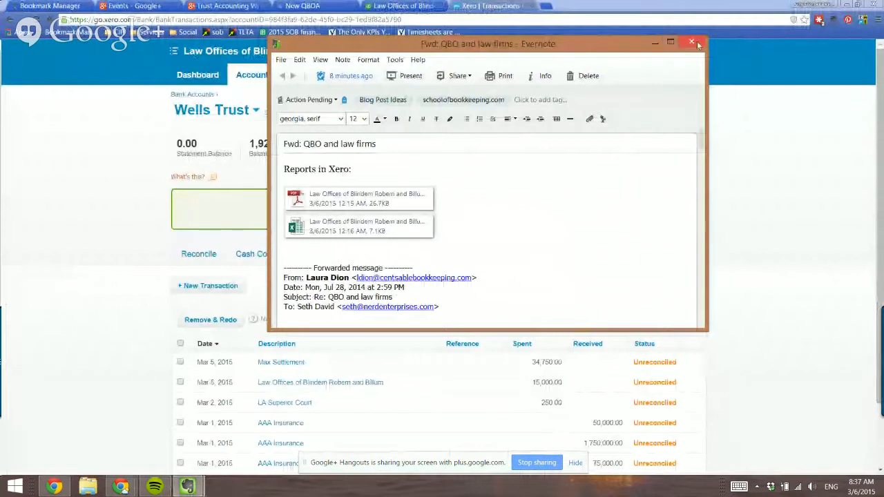
{"action": "left_click", "coordinate": [483, 7]}
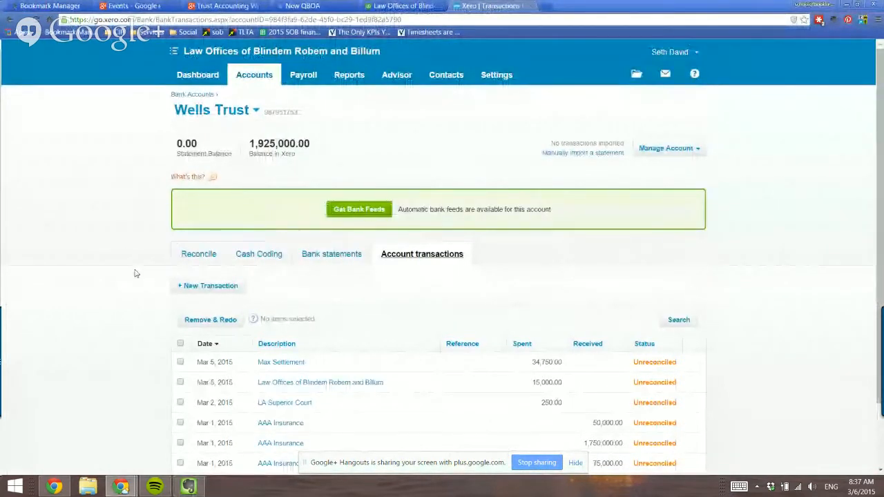
{"action": "mouse_move", "coordinate": [121, 487]}
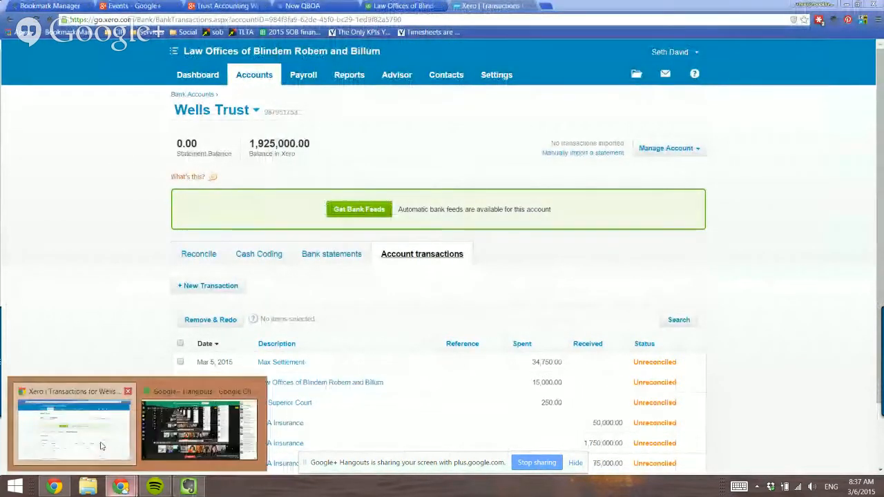
{"action": "left_click", "coordinate": [198, 428]}
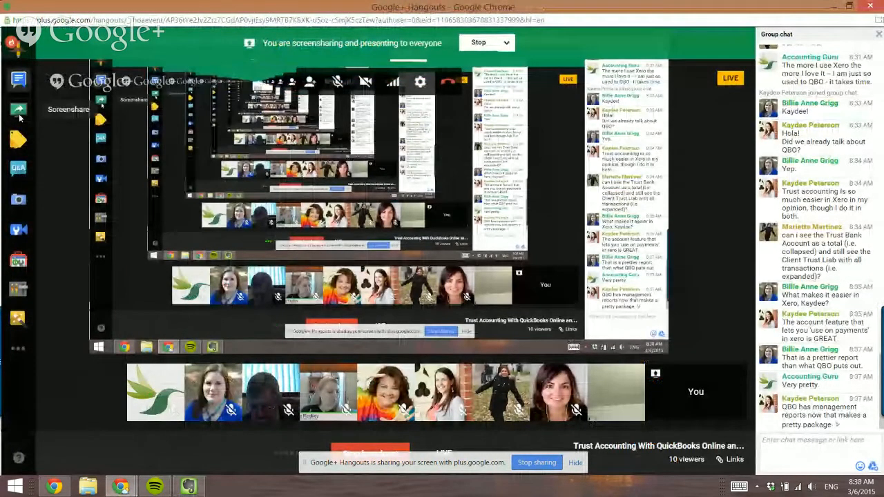
{"action": "left_click", "coordinate": [19, 110]}
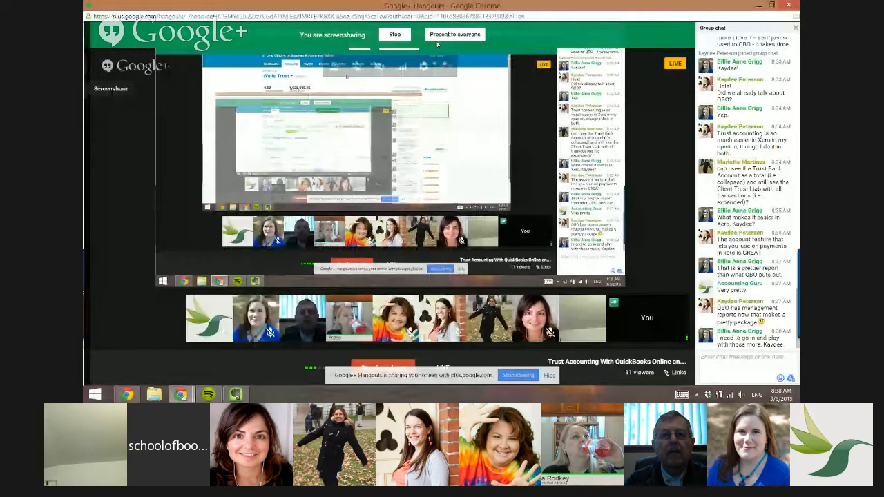
{"action": "left_click", "coordinate": [455, 34]}
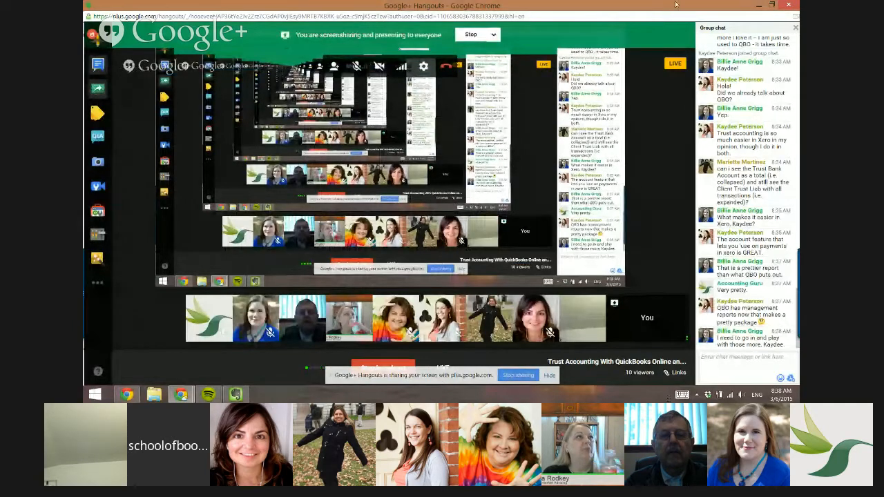
{"action": "left_click", "coordinate": [833, 6]}
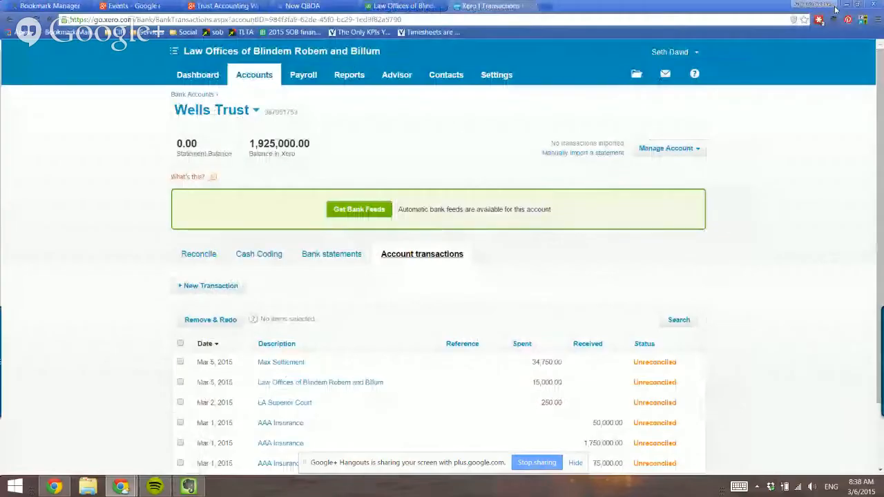
Switch to the QuickBooks Online Client Trust Liabilities report and open its customization settings, examining the row, date and list options
{"action": "left_click", "coordinate": [406, 6]}
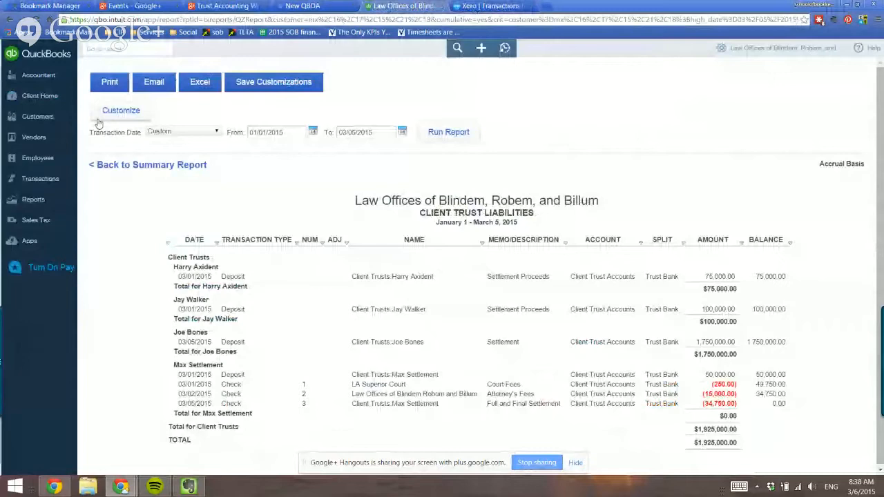
{"action": "left_click", "coordinate": [121, 110]}
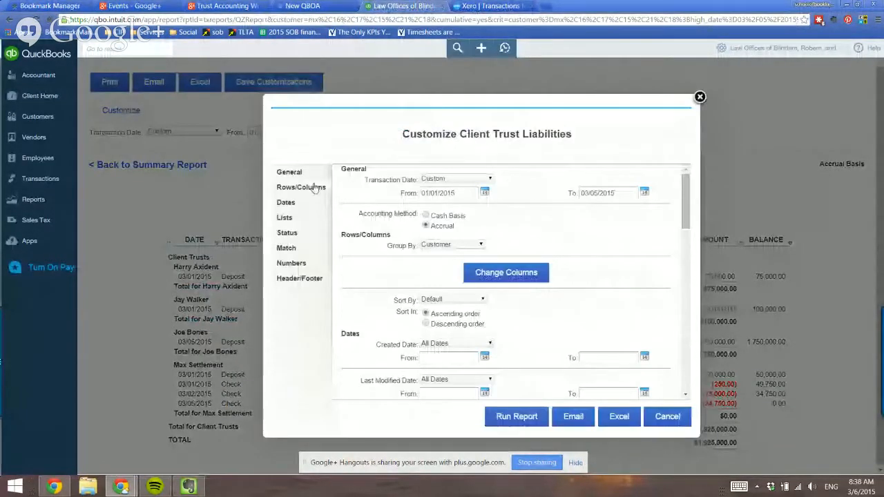
{"action": "left_click", "coordinate": [314, 187]}
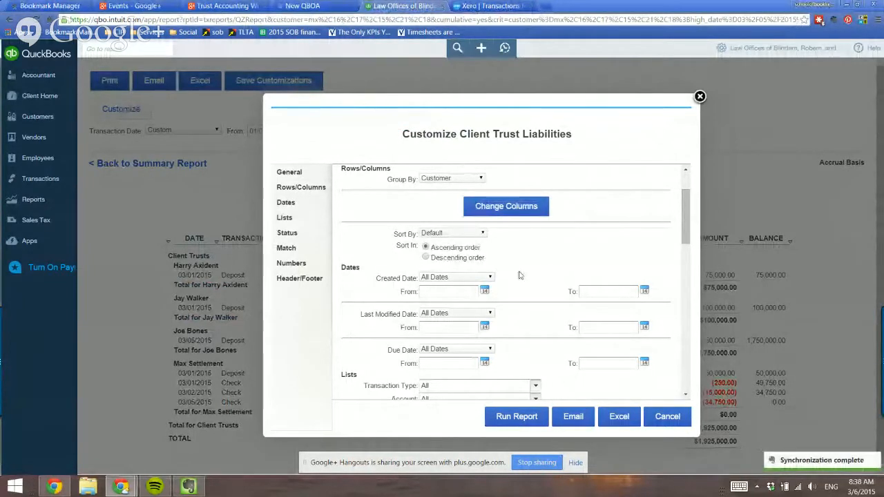
{"action": "scroll", "coordinate": [526, 279], "scroll_direction": "down", "scroll_amount": 3}
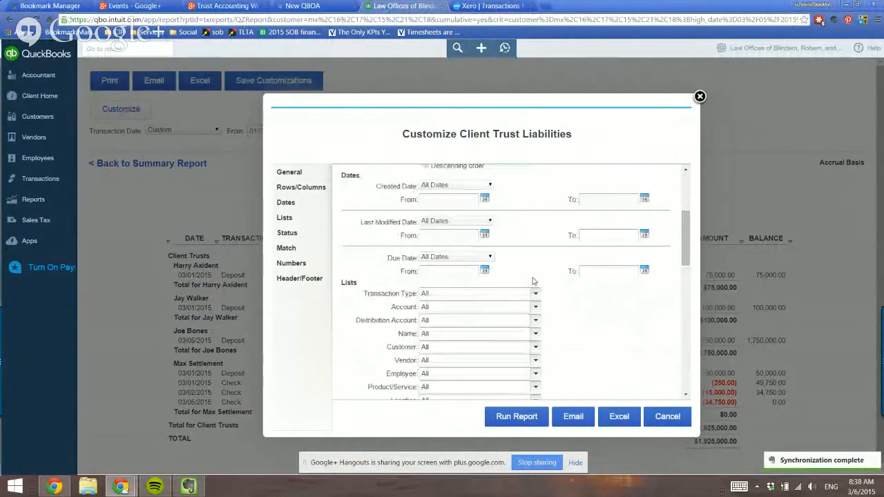
{"action": "scroll", "coordinate": [578, 292], "scroll_direction": "down", "scroll_amount": 2}
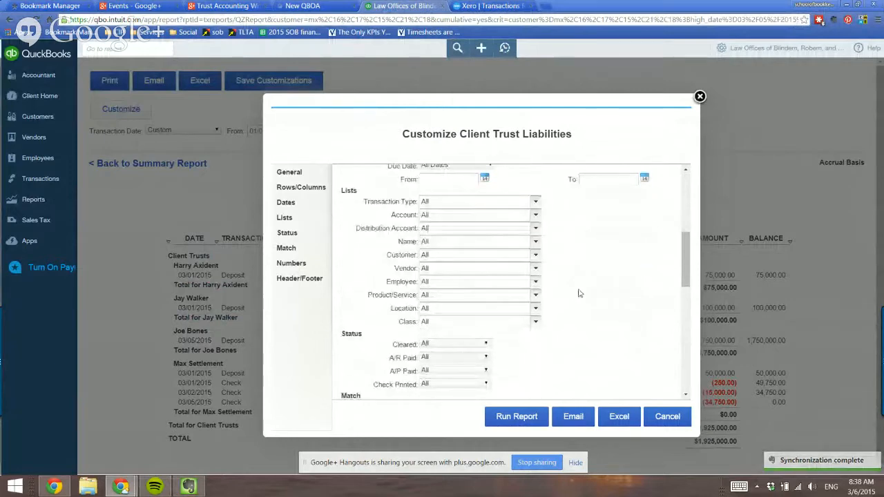
{"action": "scroll", "coordinate": [580, 293], "scroll_direction": "up", "scroll_amount": 3}
{"action": "scroll", "coordinate": [579, 294], "scroll_direction": "up", "scroll_amount": 3}
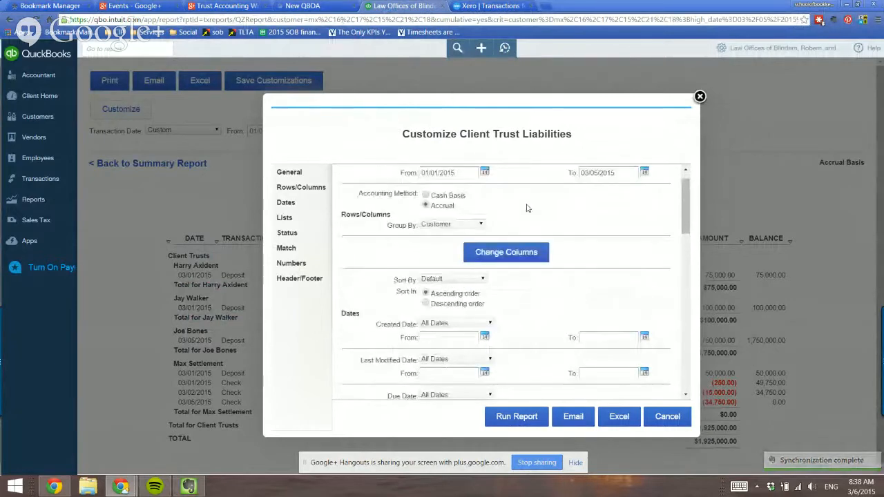
Open the report's column selection and add the Credit and Debit columns to the selected columns
{"action": "left_click", "coordinate": [502, 253]}
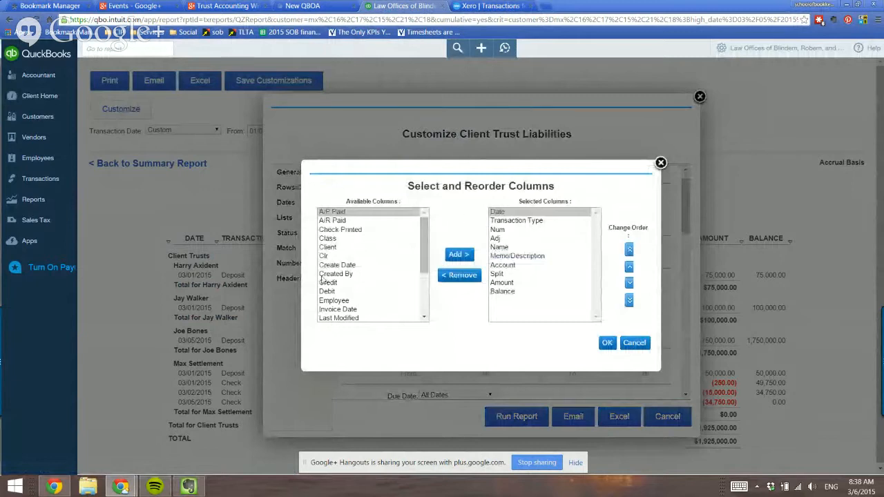
{"action": "double_click", "coordinate": [326, 284]}
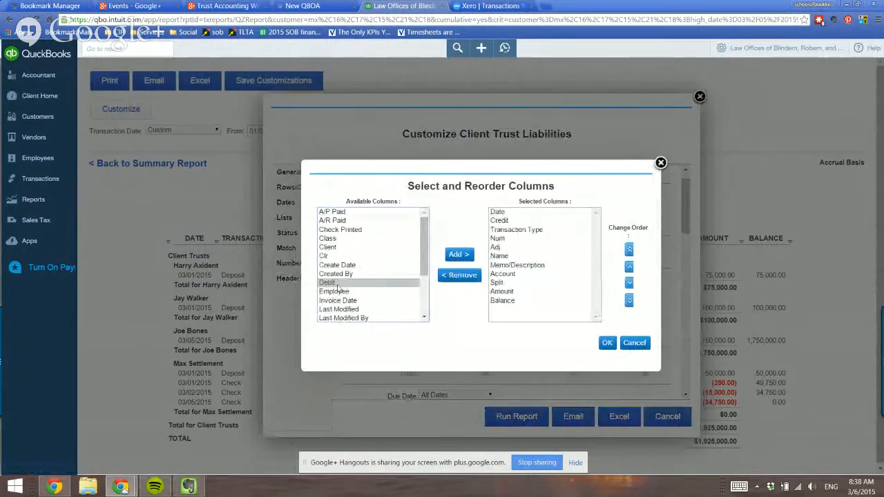
{"action": "left_click", "coordinate": [326, 285]}
{"action": "left_click", "coordinate": [459, 254]}
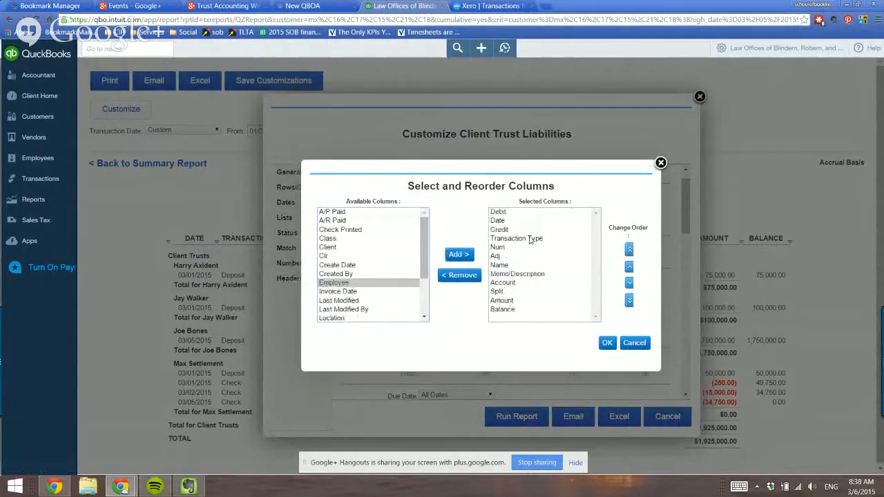
Move the Debit column down the selected columns until it sits between Amount and Balance
{"action": "left_click", "coordinate": [500, 213]}
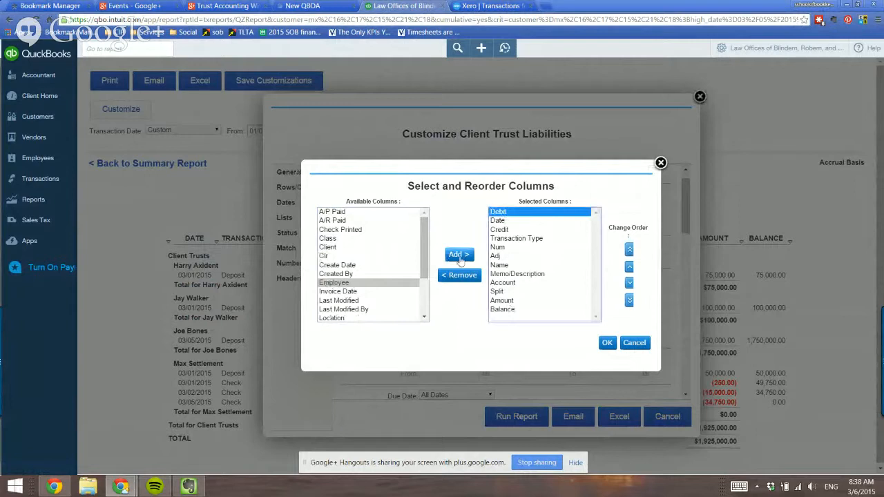
{"action": "left_click", "coordinate": [629, 284]}
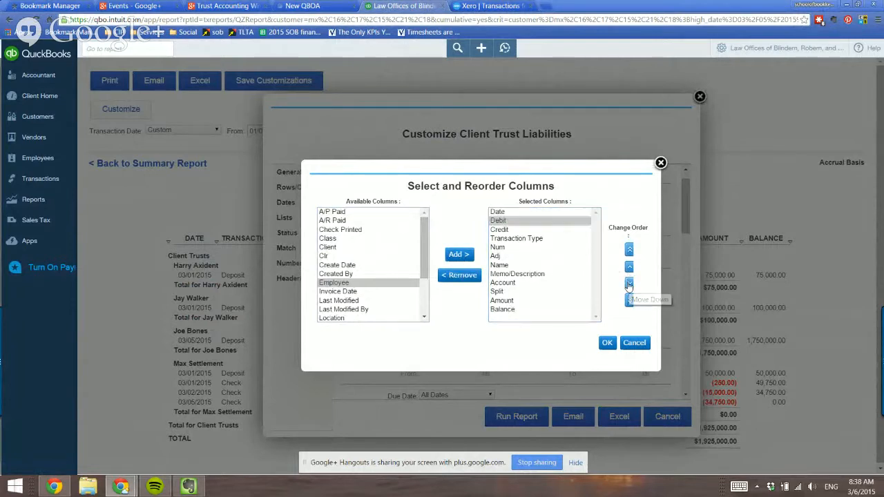
{"action": "left_click", "coordinate": [629, 284]}
{"action": "left_click", "coordinate": [628, 284]}
{"action": "left_click", "coordinate": [629, 284]}
{"action": "left_click", "coordinate": [628, 284]}
{"action": "left_click", "coordinate": [628, 284]}
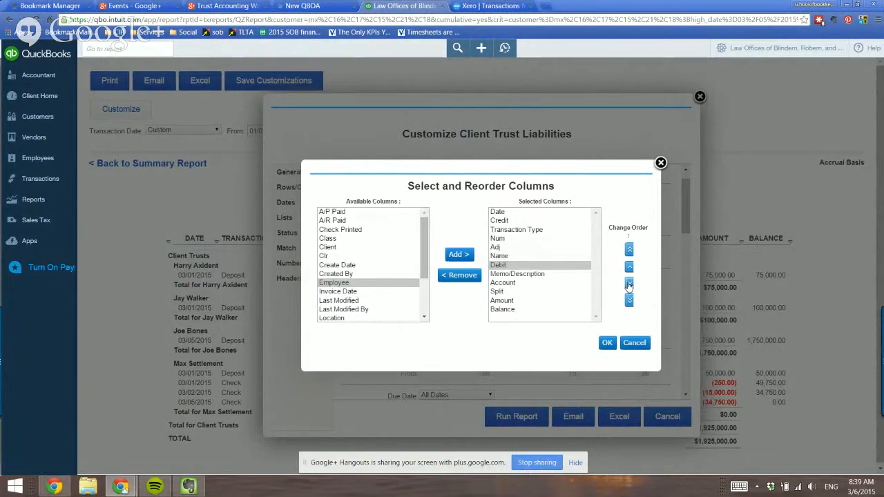
{"action": "left_click", "coordinate": [629, 284]}
{"action": "left_click", "coordinate": [628, 284]}
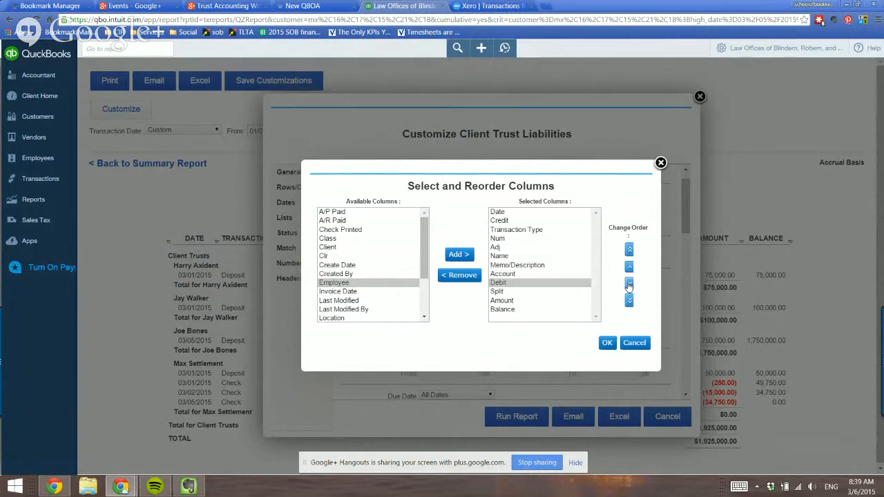
{"action": "left_click", "coordinate": [628, 284]}
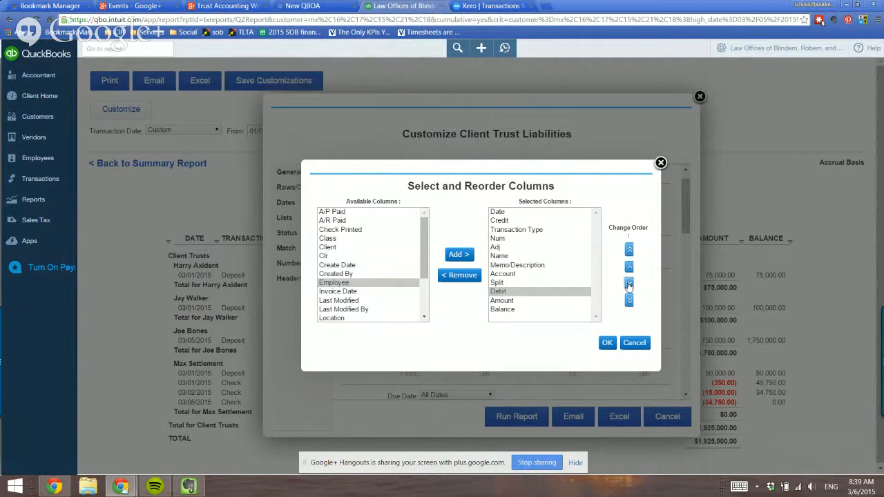
{"action": "left_click", "coordinate": [628, 284]}
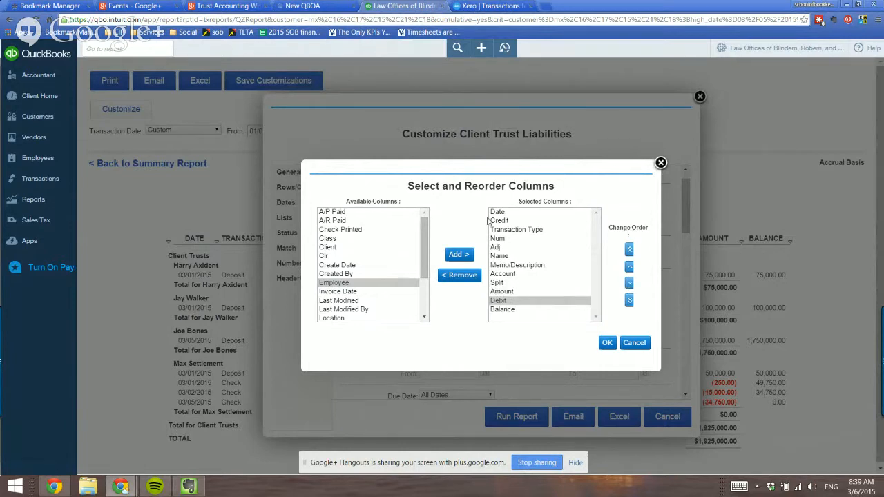
Move the Credit column down the selected columns until it sits between Debit and Balance
{"action": "left_click", "coordinate": [491, 221]}
{"action": "left_click", "coordinate": [628, 283]}
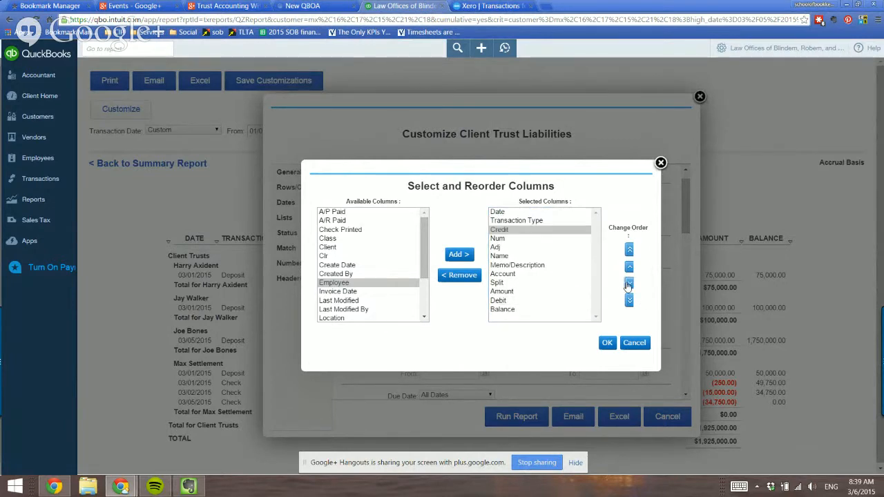
{"action": "left_click", "coordinate": [629, 284]}
{"action": "left_click", "coordinate": [628, 284]}
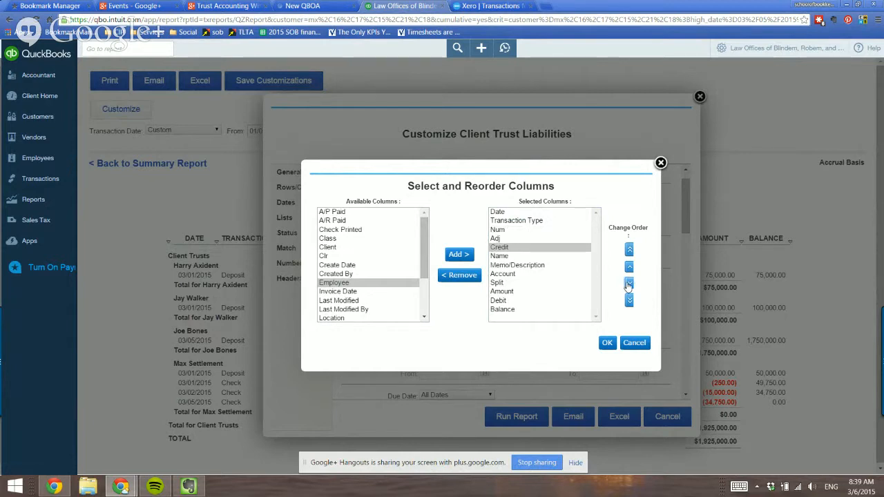
{"action": "left_click", "coordinate": [628, 284]}
{"action": "left_click", "coordinate": [629, 284]}
{"action": "left_click", "coordinate": [628, 284]}
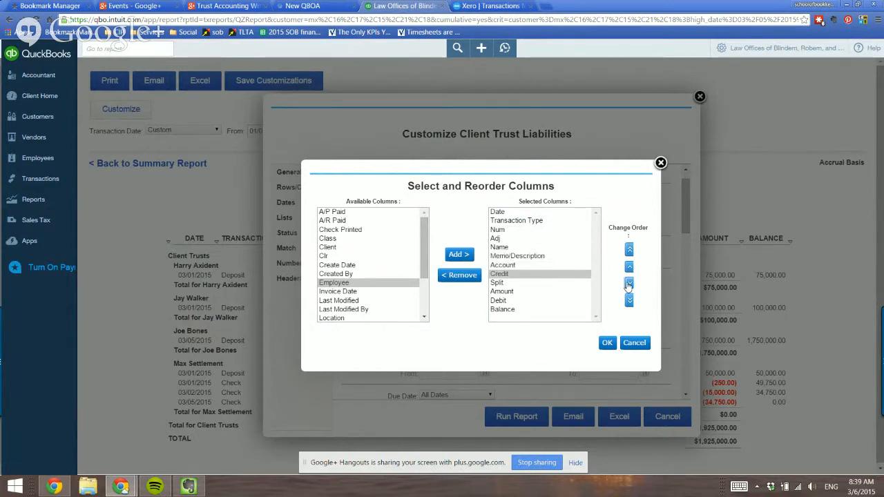
{"action": "left_click", "coordinate": [629, 284]}
{"action": "left_click", "coordinate": [628, 284]}
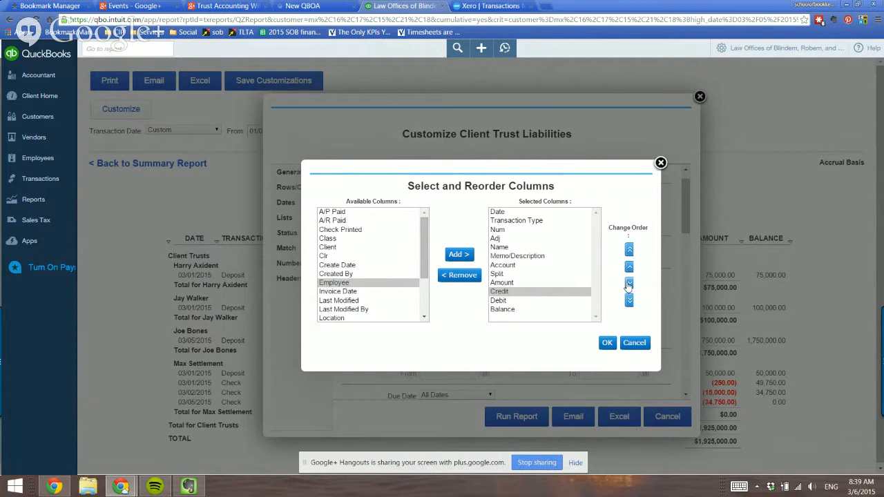
{"action": "left_click", "coordinate": [628, 284]}
Remove the Amount column from the selected columns, accept the column layout and run the customized report
{"action": "left_click", "coordinate": [510, 283]}
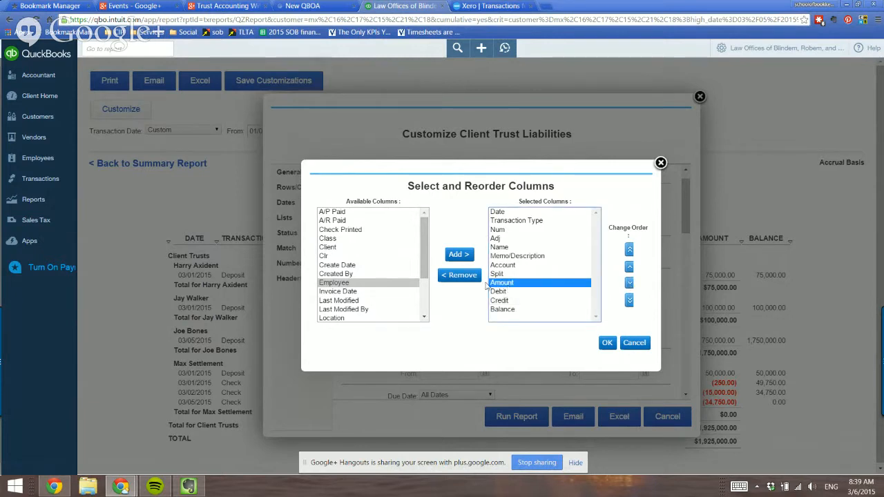
{"action": "left_click", "coordinate": [458, 275]}
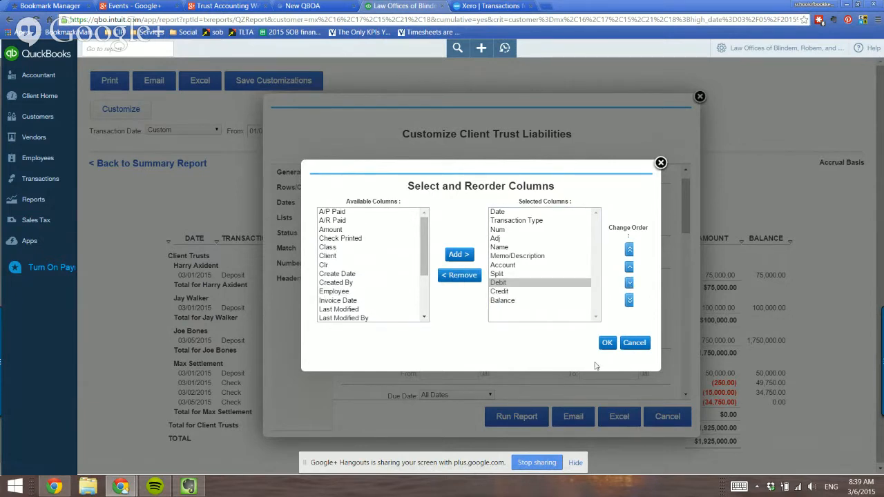
{"action": "left_click", "coordinate": [607, 344]}
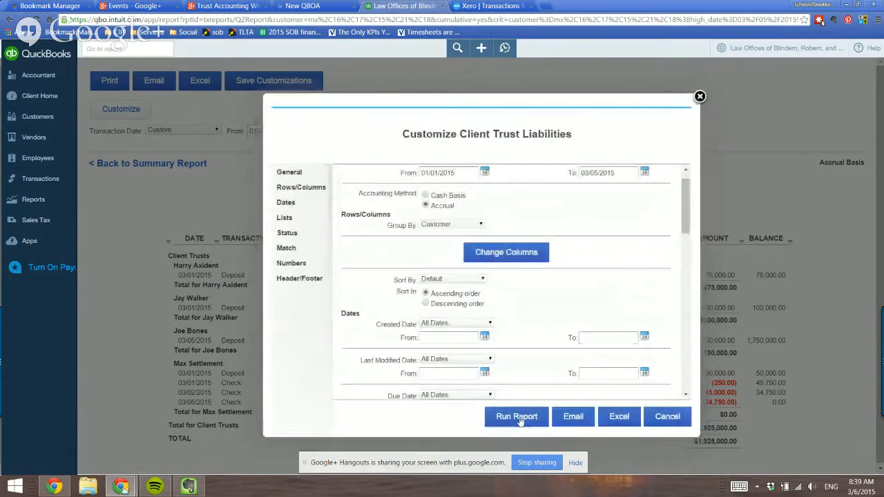
{"action": "left_click", "coordinate": [518, 417]}
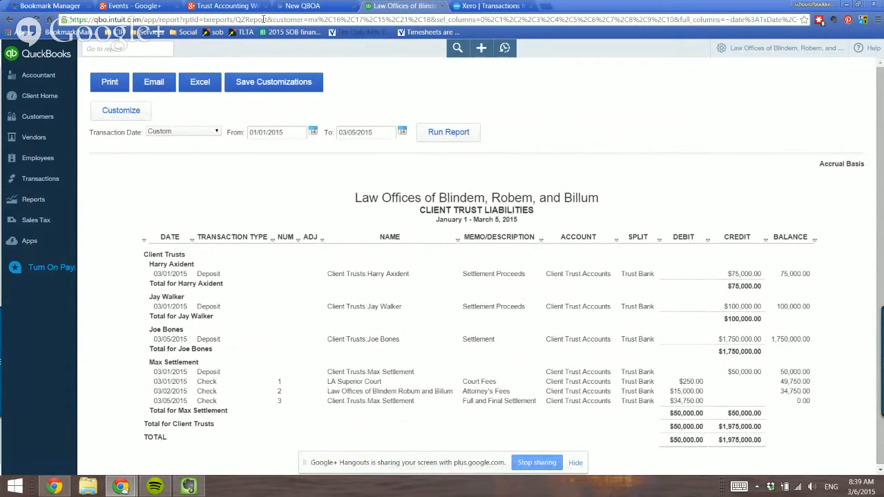
Customize the Client Trust Liabilities report and open the multiple-account selection for its Account filter
{"action": "left_click", "coordinate": [111, 113]}
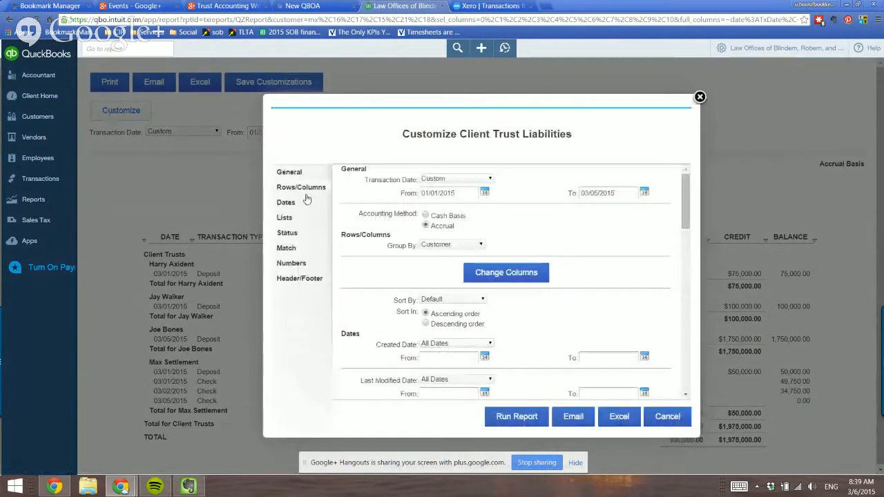
{"action": "scroll", "coordinate": [547, 270], "scroll_direction": "down", "scroll_amount": 4}
{"action": "scroll", "coordinate": [551, 249], "scroll_direction": "up", "scroll_amount": 1}
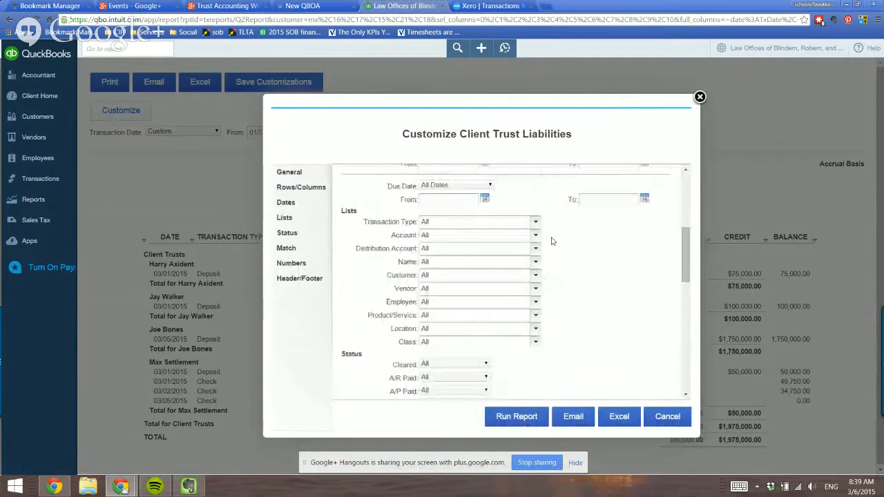
{"action": "left_click", "coordinate": [534, 235]}
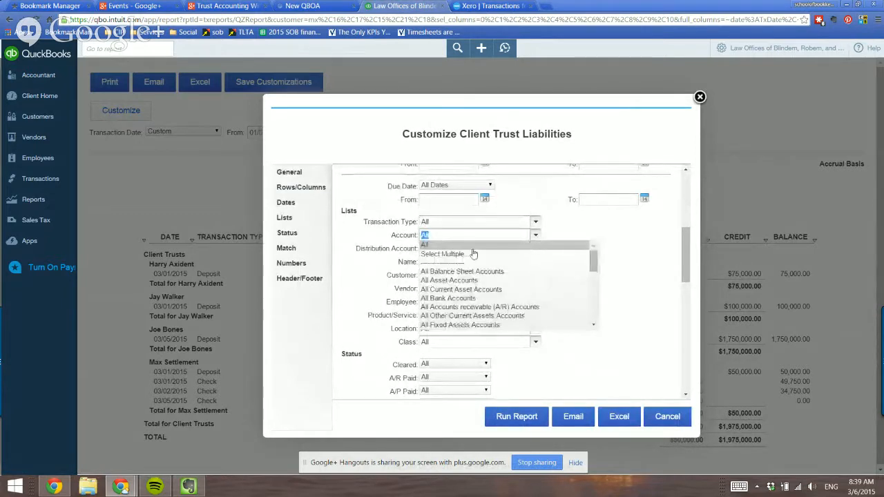
{"action": "left_click", "coordinate": [432, 254]}
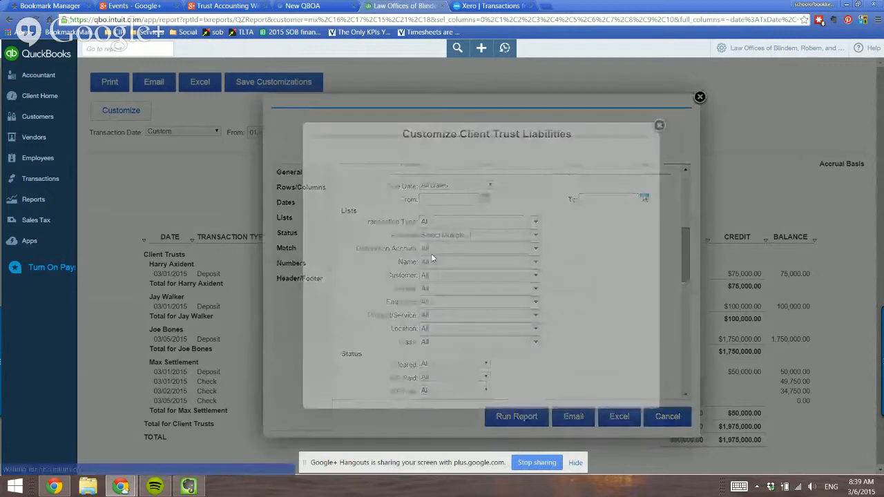
Add Trust Bank and Client Trust Accounts to the report's account filter, accept the selection and run the report
{"action": "left_click", "coordinate": [359, 235]}
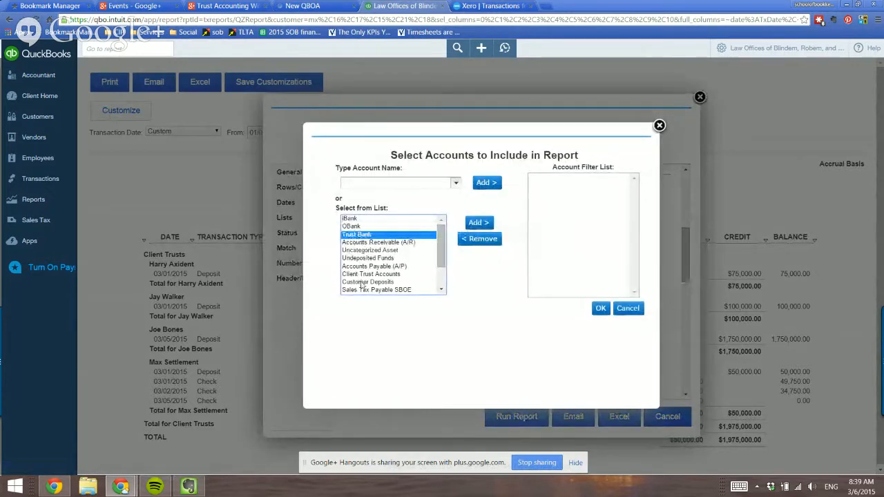
{"action": "mouse_move", "coordinate": [440, 259]}
{"action": "left_mouse_down"}
{"action": "mouse_move", "coordinate": [440, 279]}
{"action": "mouse_move", "coordinate": [436, 251]}
{"action": "left_mouse_up"}
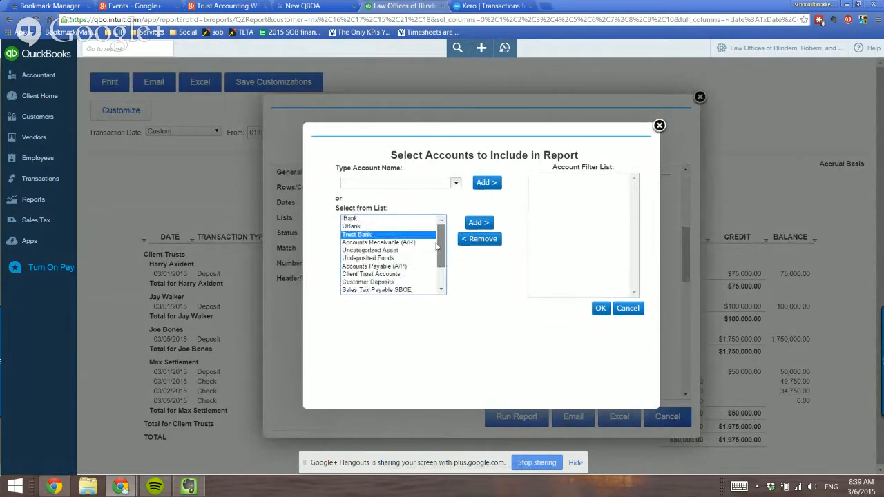
{"action": "left_click", "coordinate": [388, 275]}
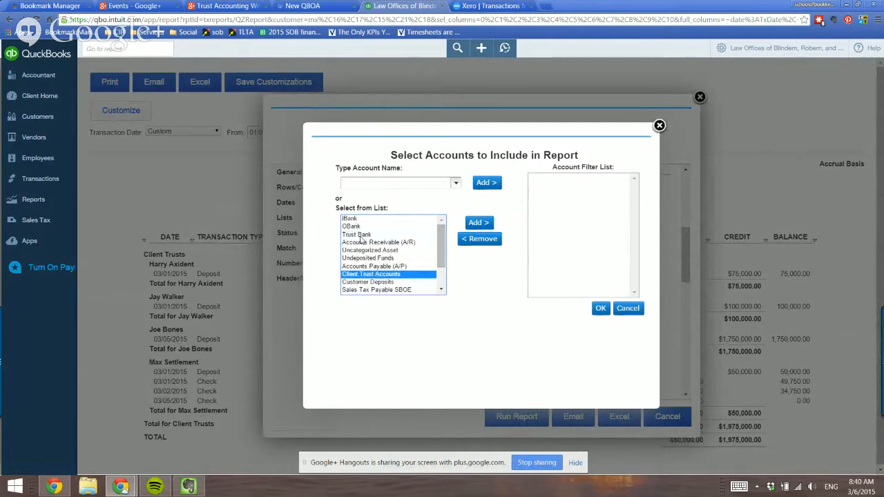
{"action": "left_click", "coordinate": [357, 235]}
{"action": "left_click", "coordinate": [478, 222]}
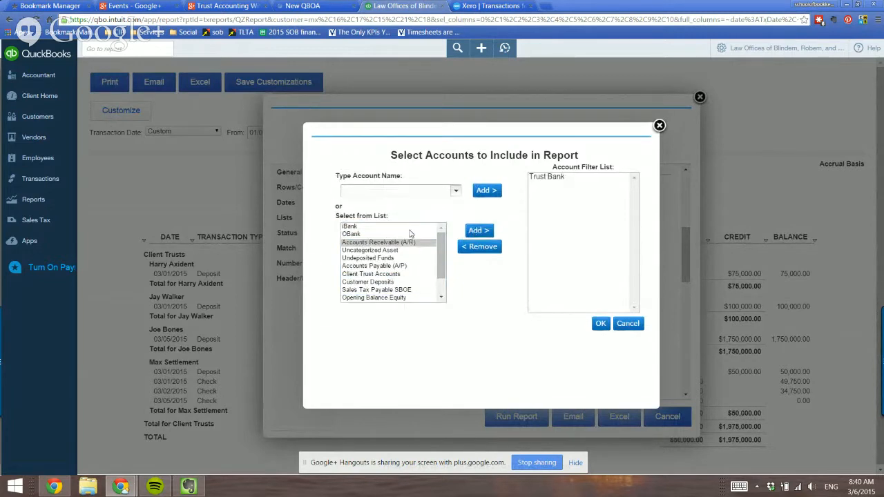
{"action": "left_click", "coordinate": [371, 274]}
{"action": "left_click", "coordinate": [479, 229]}
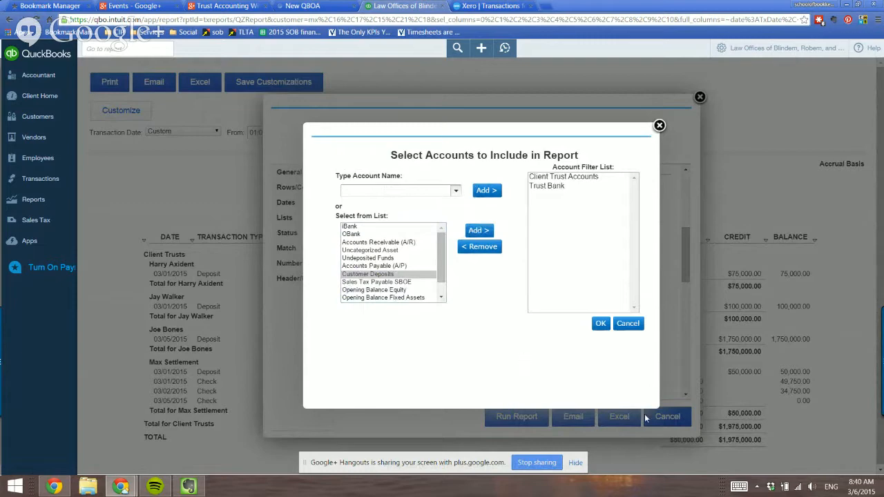
{"action": "left_click", "coordinate": [601, 323]}
{"action": "left_click", "coordinate": [511, 419]}
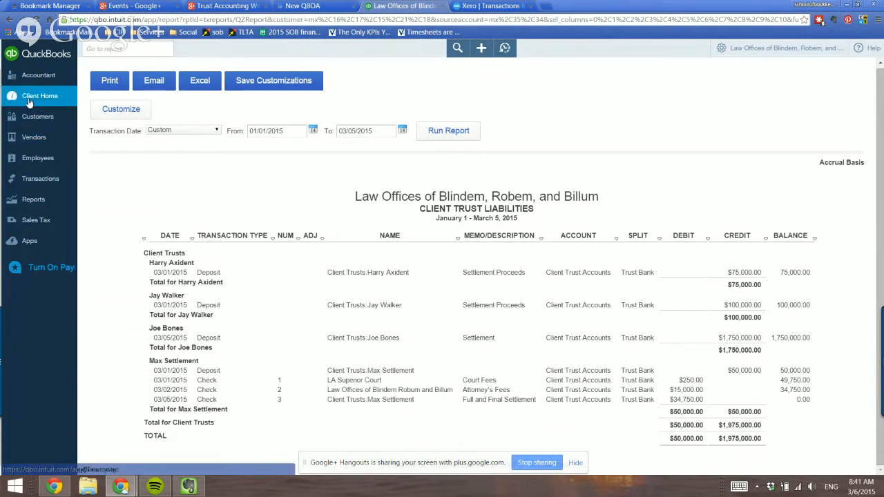
Open the Balance Sheet from the recommended reports
{"action": "left_click", "coordinate": [31, 200]}
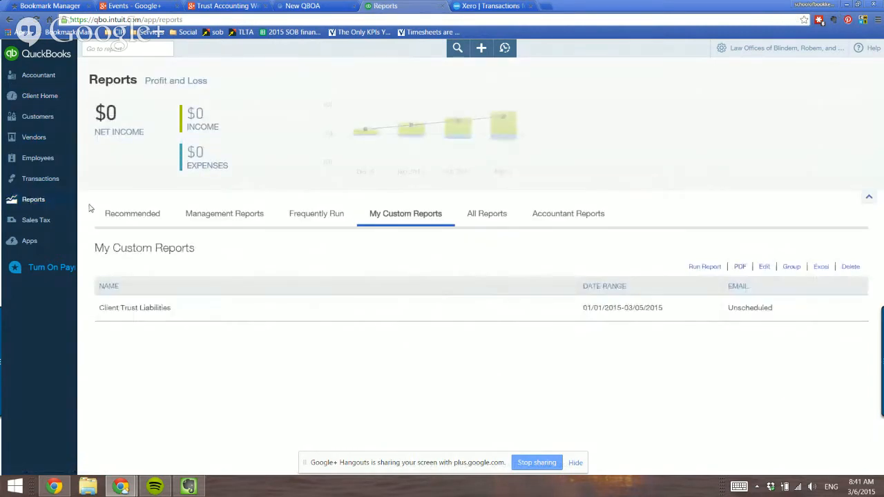
{"action": "left_click", "coordinate": [135, 217]}
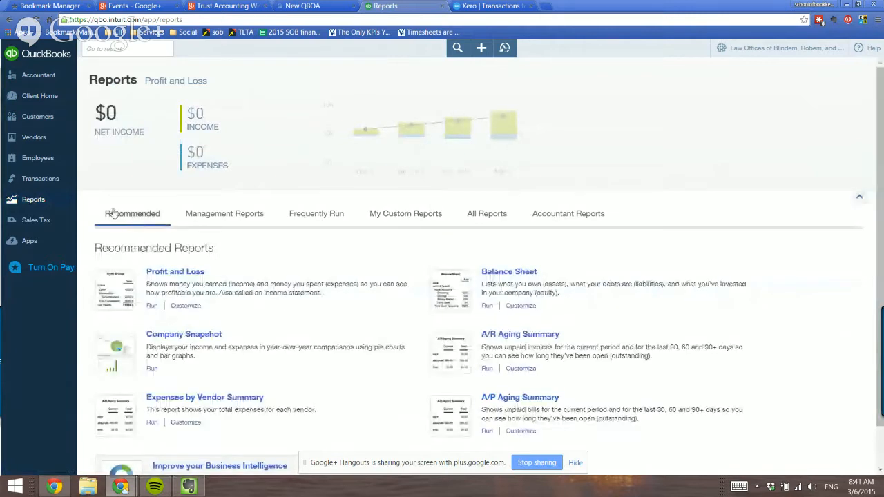
{"action": "left_click", "coordinate": [507, 275]}
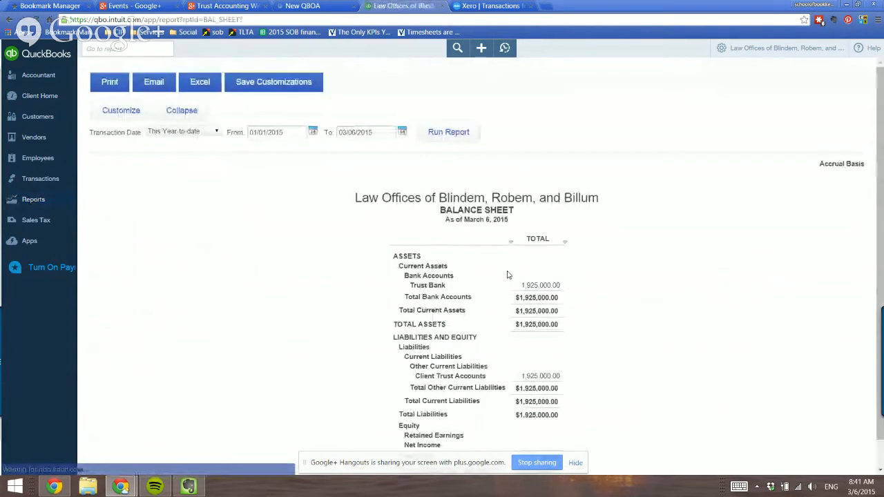
Examine the Balance Sheet's customization options, including its list filters, and return to the report without applying changes
{"action": "left_click", "coordinate": [126, 113]}
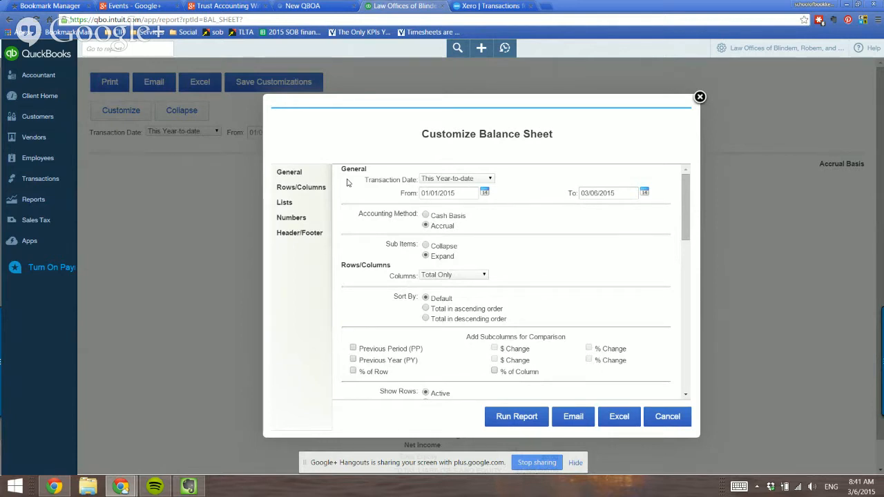
{"action": "left_click", "coordinate": [285, 203]}
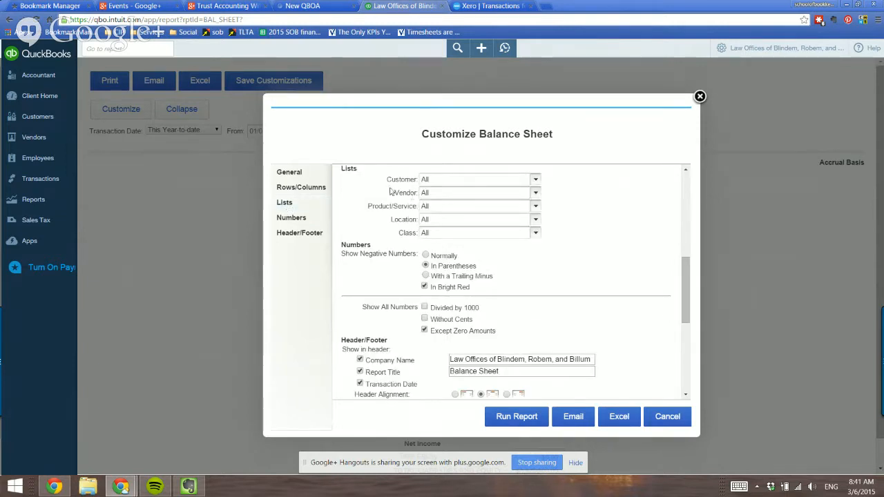
{"action": "scroll", "coordinate": [653, 257], "scroll_direction": "up", "scroll_amount": 2}
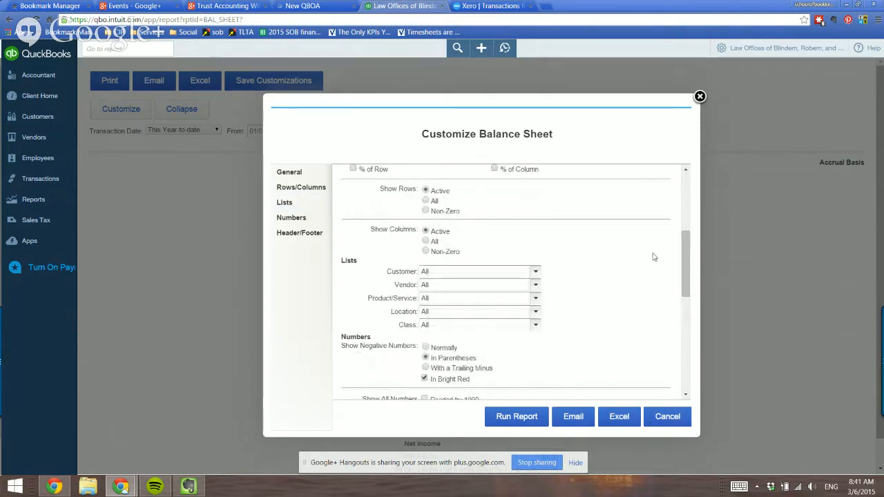
{"action": "scroll", "coordinate": [628, 260], "scroll_direction": "down", "scroll_amount": 1}
{"action": "scroll", "coordinate": [624, 263], "scroll_direction": "up", "scroll_amount": 5}
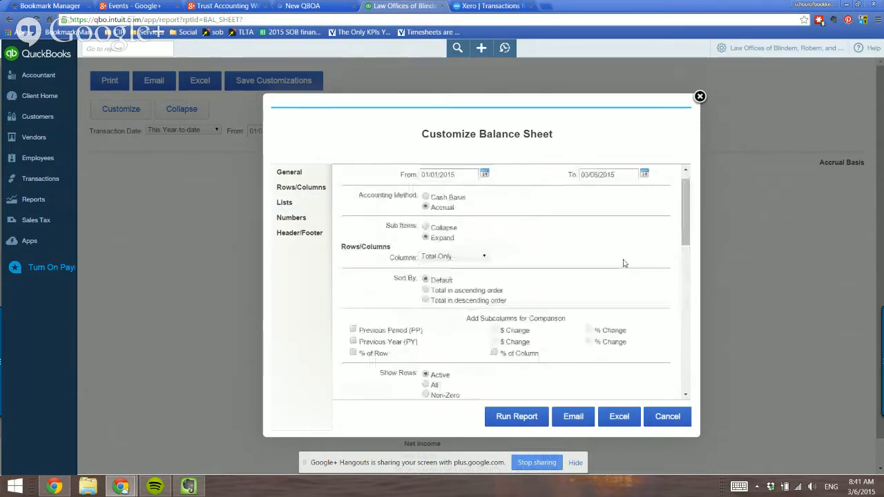
{"action": "scroll", "coordinate": [624, 263], "scroll_direction": "up", "scroll_amount": 1}
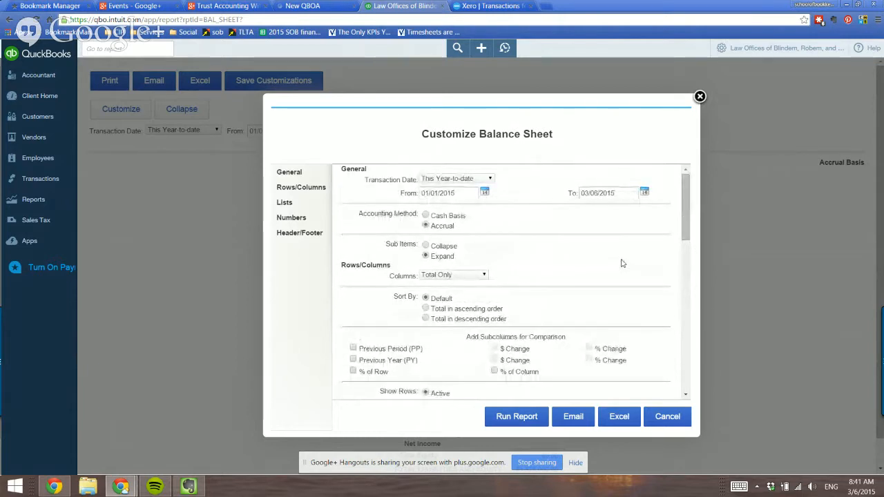
{"action": "scroll", "coordinate": [622, 263], "scroll_direction": "down", "scroll_amount": 3}
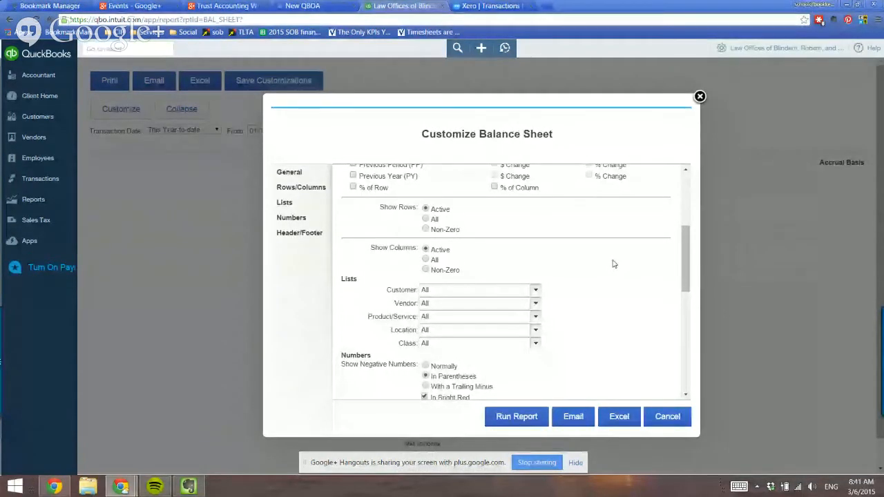
{"action": "left_click", "coordinate": [699, 96]}
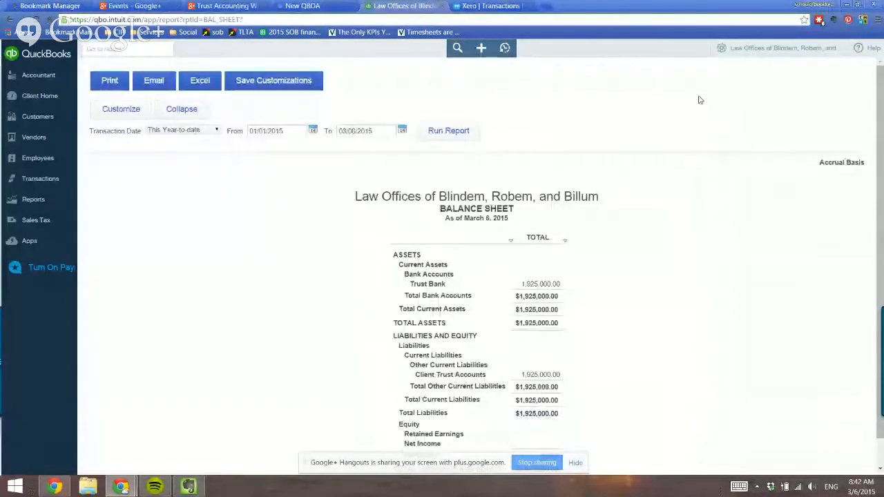
{"action": "scroll", "coordinate": [708, 329], "scroll_direction": "down", "scroll_amount": 1}
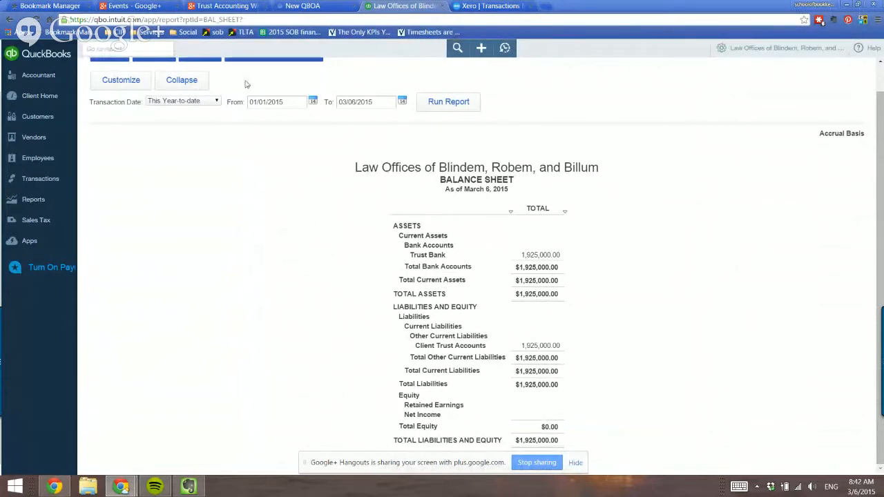
Check the Balance Sheet's row and column options, close them and open the transactions behind the Client Trust Accounts amount
{"action": "left_click", "coordinate": [122, 81]}
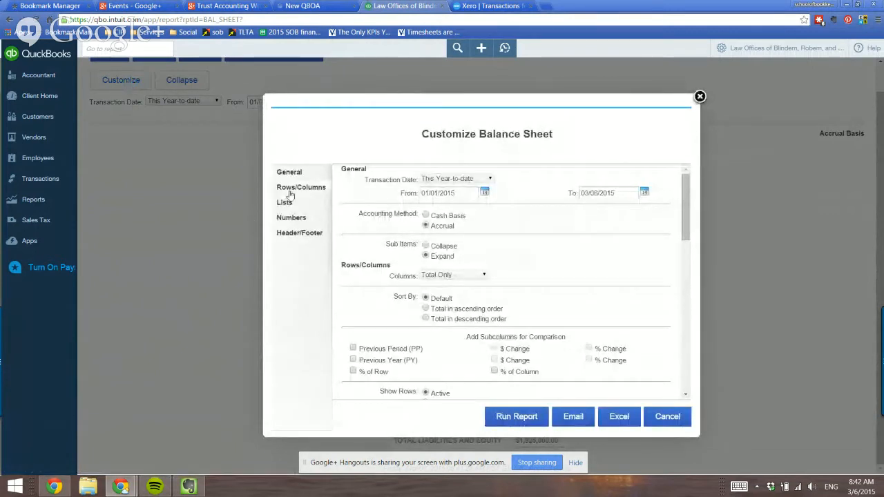
{"action": "left_click", "coordinate": [315, 187]}
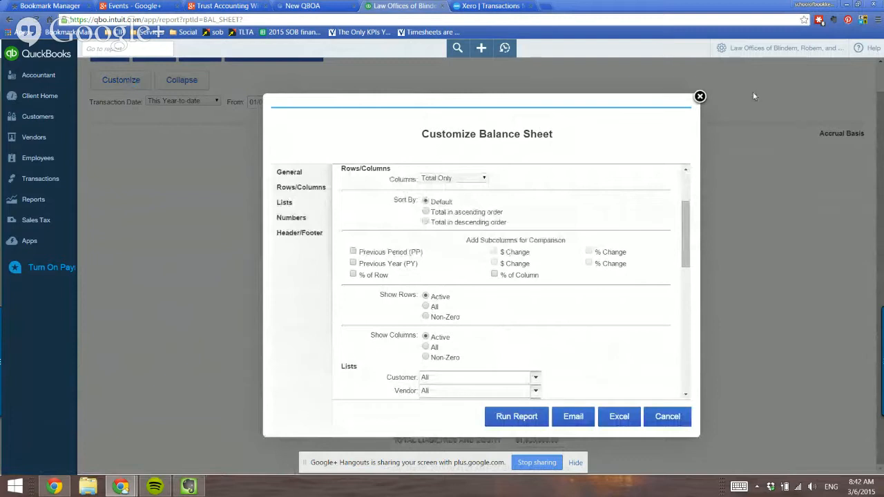
{"action": "left_click", "coordinate": [699, 97]}
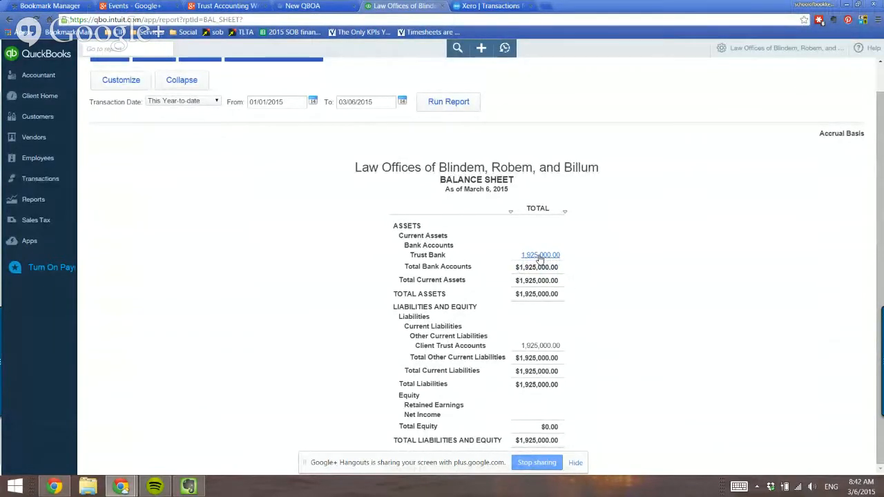
{"action": "left_click", "coordinate": [535, 347]}
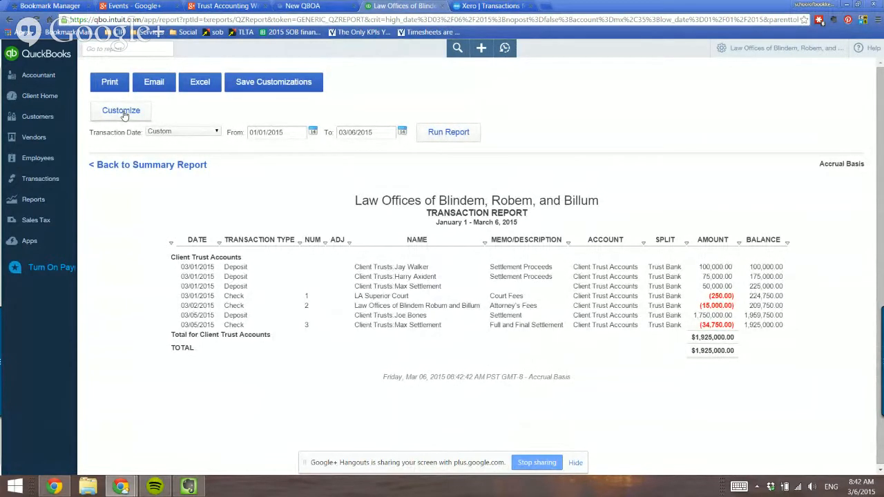
Open the saved Client Trust Liabilities report from the custom reports
{"action": "left_click", "coordinate": [35, 200]}
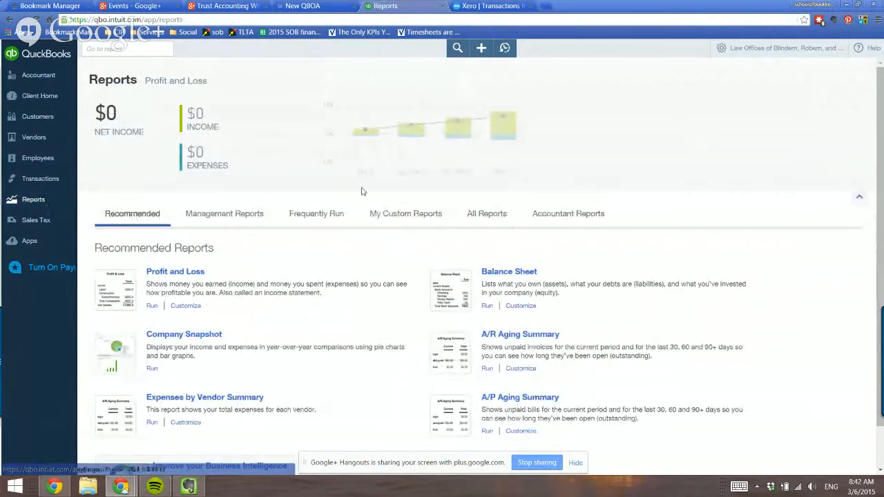
{"action": "left_click", "coordinate": [405, 213]}
{"action": "left_click", "coordinate": [125, 308]}
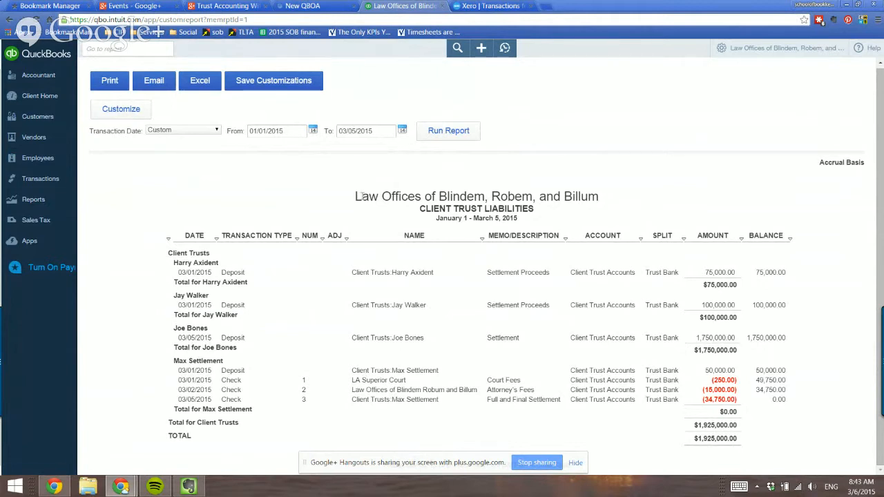
Browse the management, recommended and accountant report lists for reports suited to trust accounting
{"action": "left_click", "coordinate": [28, 206]}
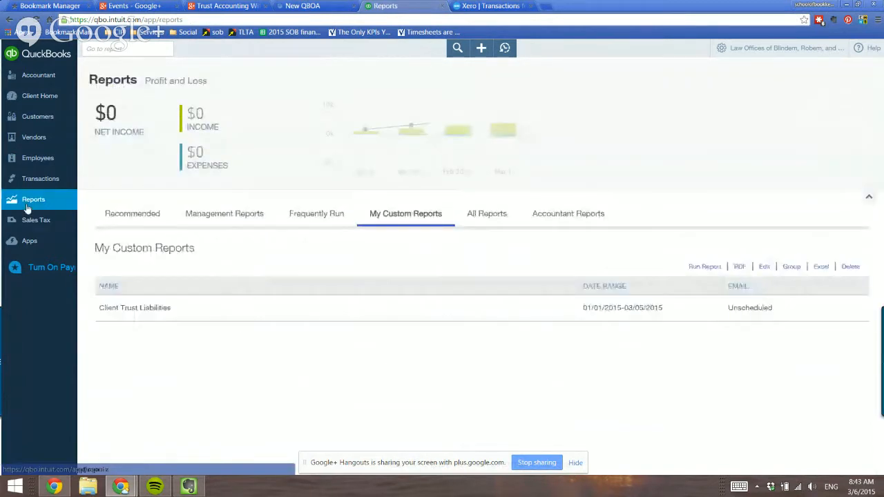
{"action": "left_click", "coordinate": [239, 213]}
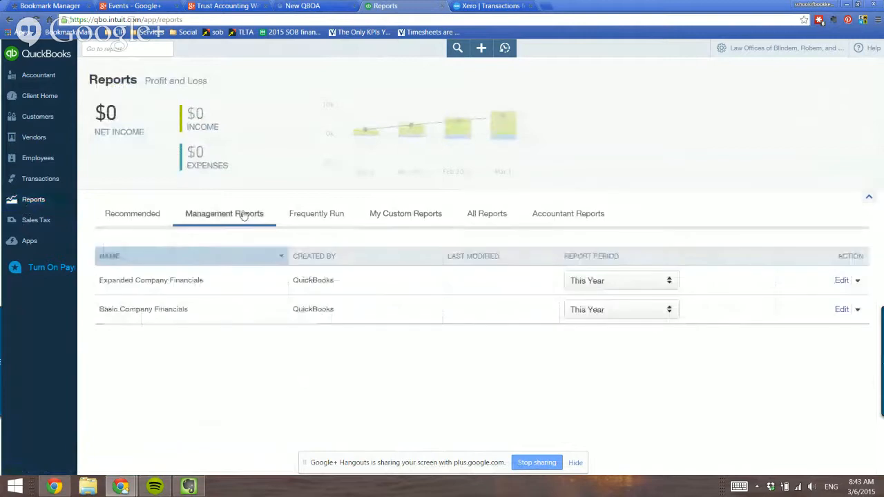
{"action": "left_click", "coordinate": [143, 216]}
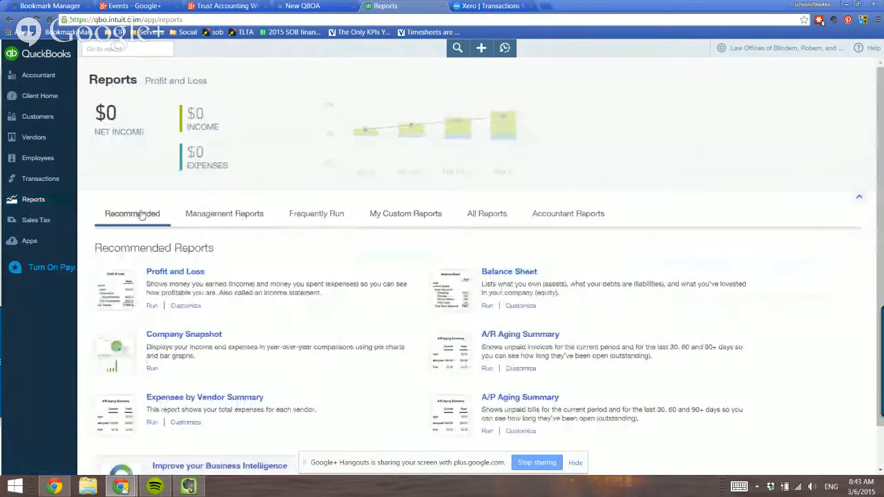
{"action": "scroll", "coordinate": [374, 190], "scroll_direction": "down", "scroll_amount": 1}
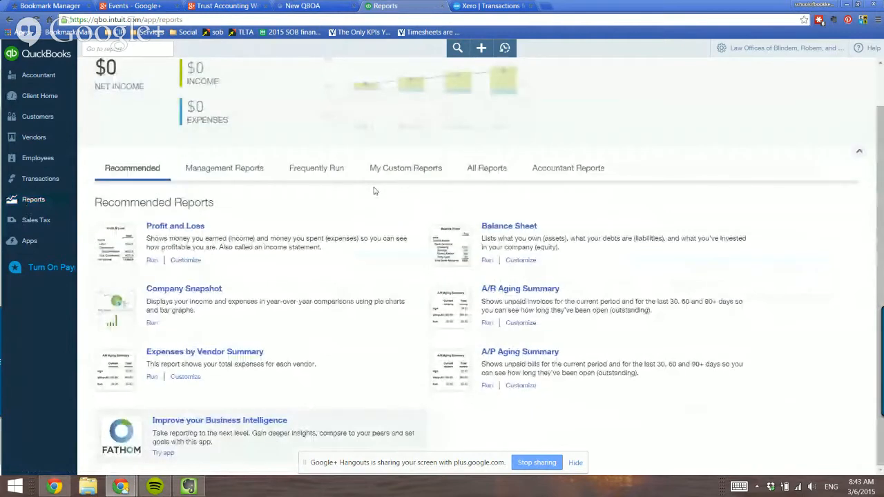
{"action": "left_click", "coordinate": [544, 168]}
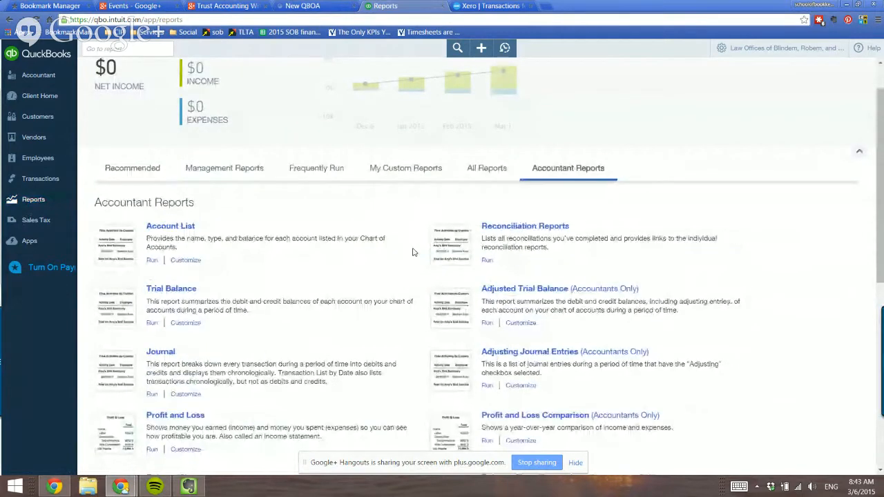
{"action": "scroll", "coordinate": [205, 336], "scroll_direction": "down", "scroll_amount": 3}
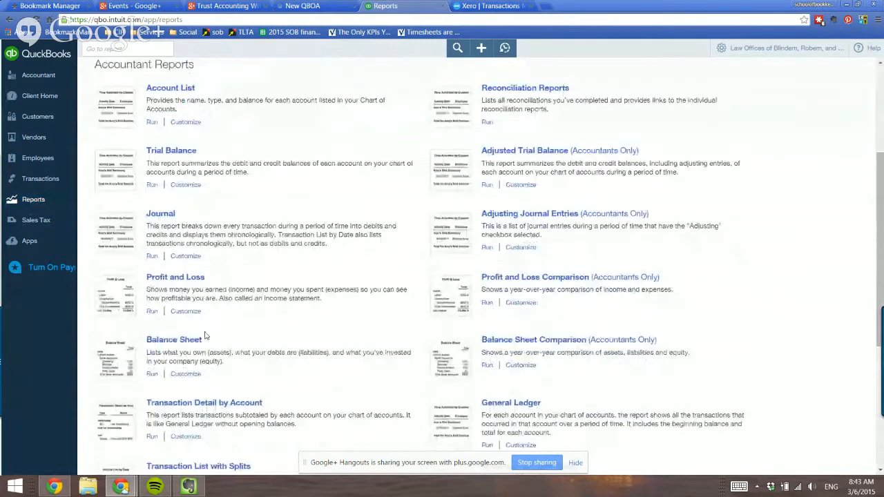
{"action": "scroll", "coordinate": [270, 325], "scroll_direction": "down", "scroll_amount": 1}
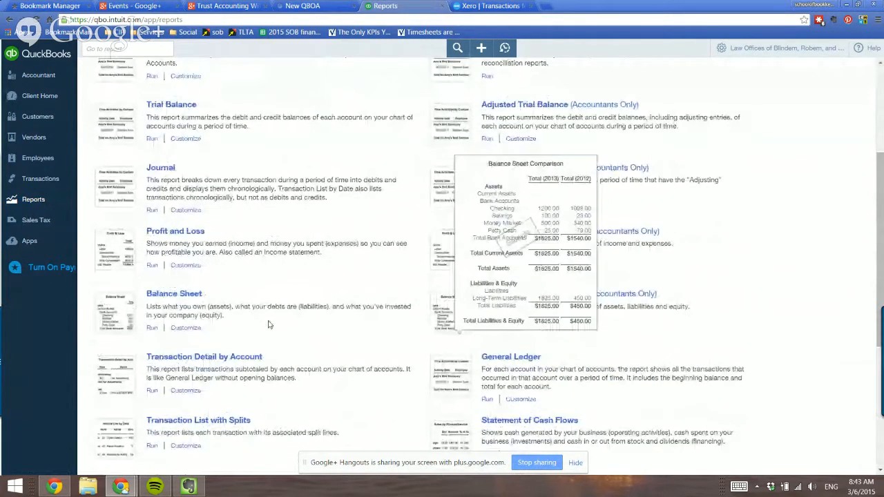
{"action": "scroll", "coordinate": [269, 325], "scroll_direction": "up", "scroll_amount": 5}
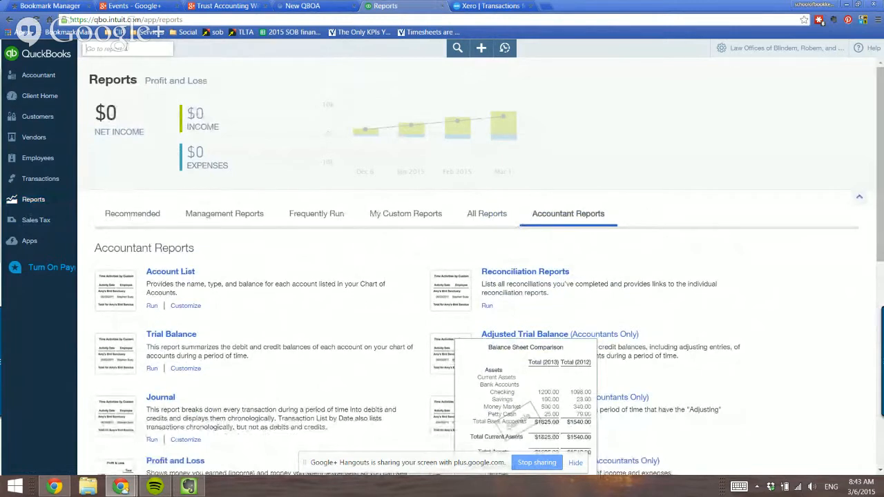
Search the reports for Balance, and open the company's account billing information to check the subscription's product version
{"action": "left_click", "coordinate": [125, 49]}
{"action": "type", "text": "Balance"}
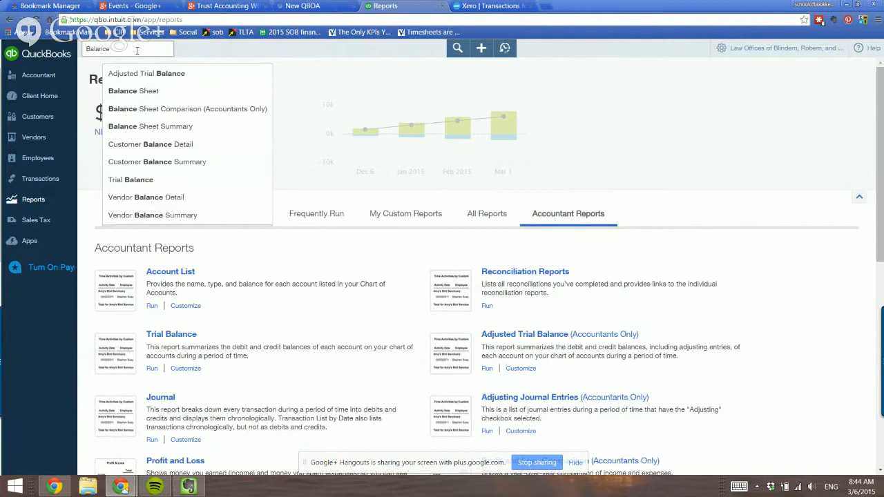
{"action": "left_click", "coordinate": [774, 50]}
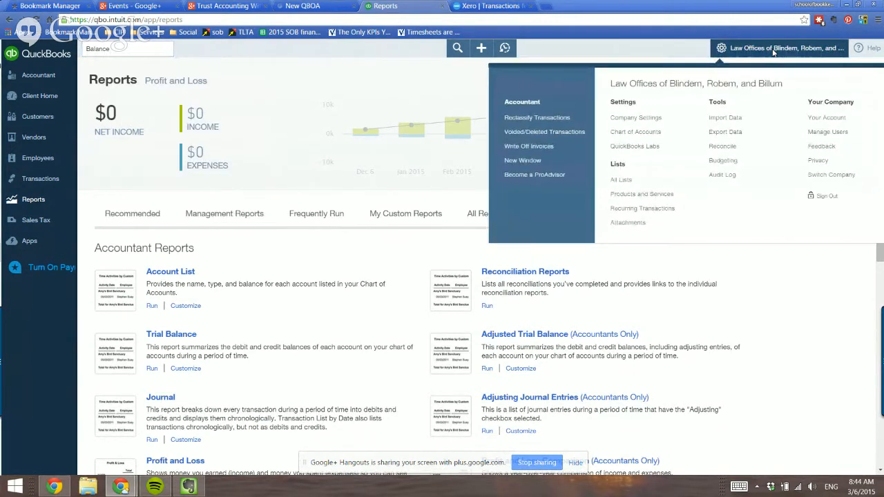
{"action": "left_click", "coordinate": [821, 118]}
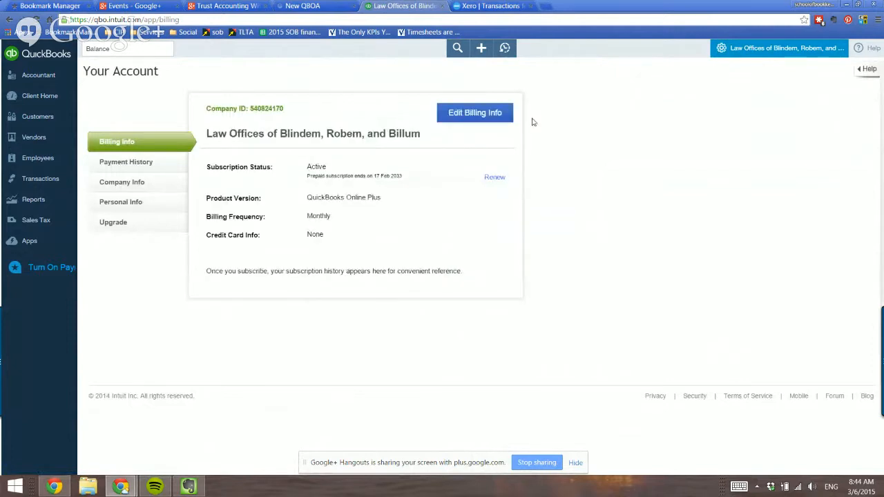
{"action": "left_click_drag", "start_coordinate": [306, 197], "coordinate": [388, 198]}
{"action": "left_click", "coordinate": [395, 202]}
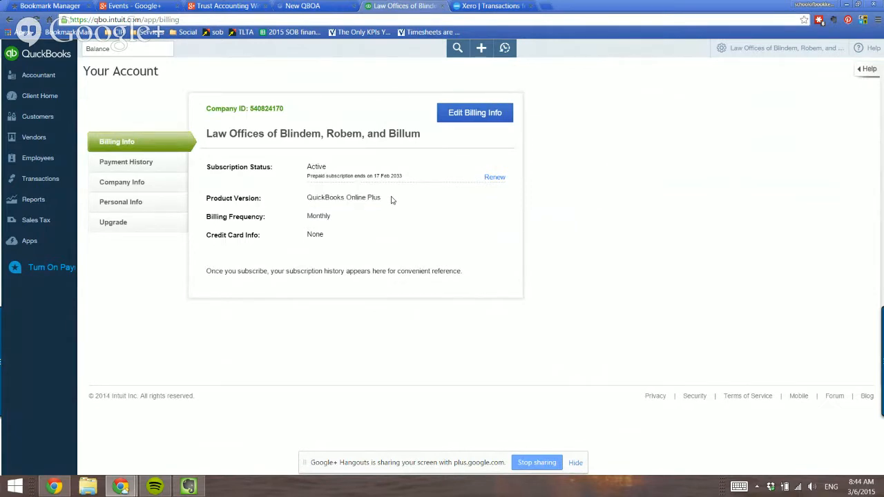
Search the reports for Transaction and open the Transaction Detail by Account report
{"action": "left_click", "coordinate": [160, 44]}
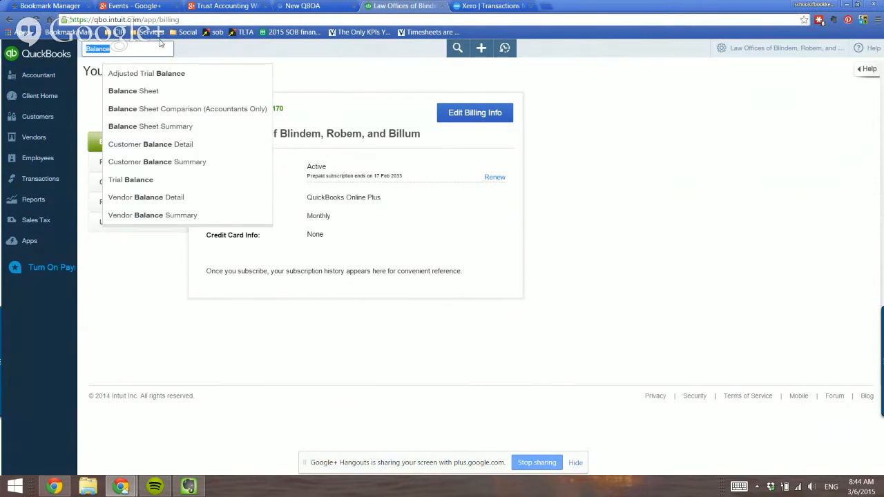
{"action": "type", "text": "Trans"}
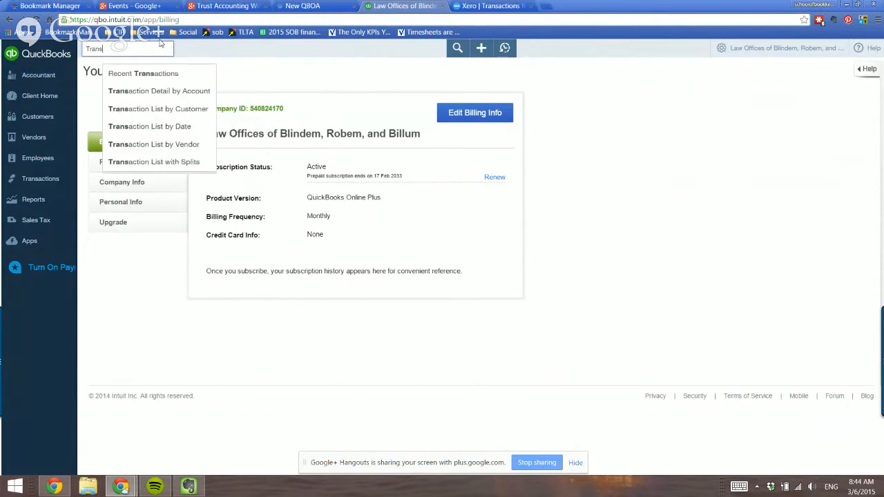
{"action": "type", "text": "action"}
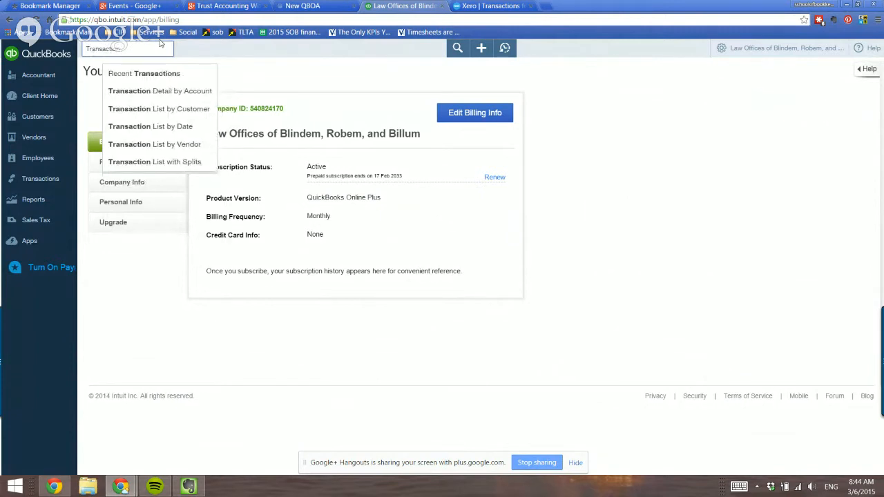
{"action": "left_click", "coordinate": [181, 91]}
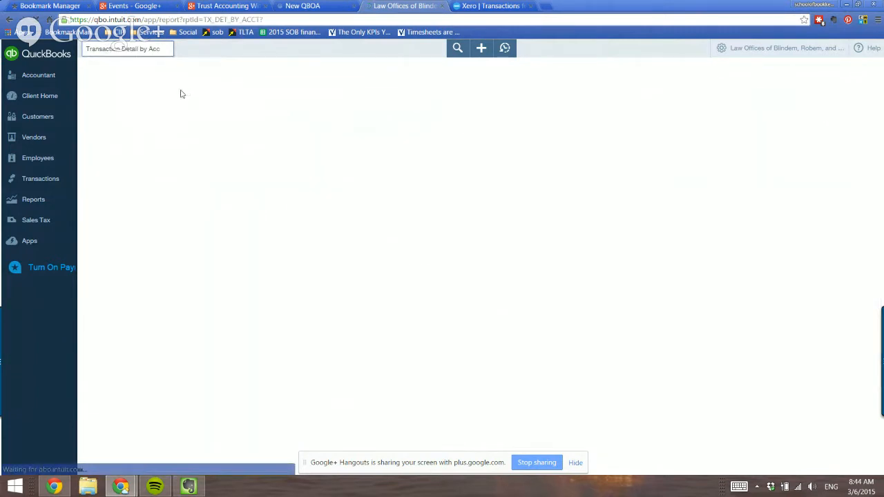
Customize the report's account filter to include only Trust Bank and Client Trust Accounts
{"action": "left_click", "coordinate": [119, 112]}
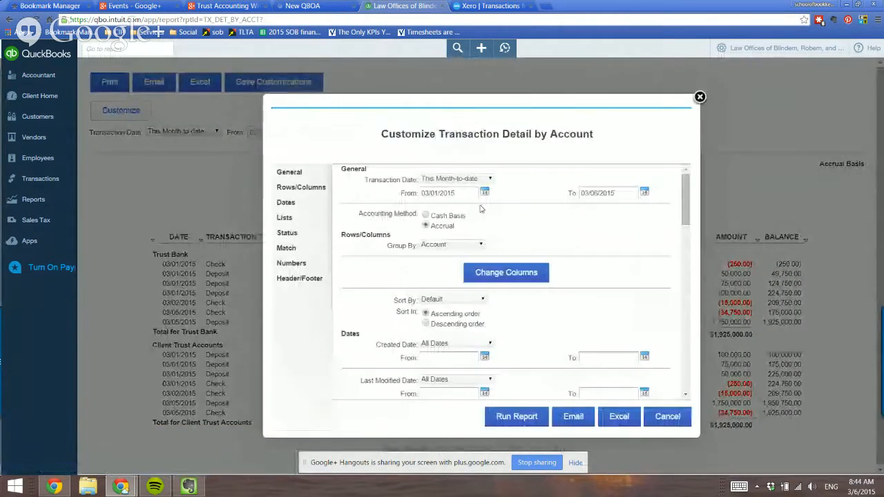
{"action": "left_click", "coordinate": [286, 219]}
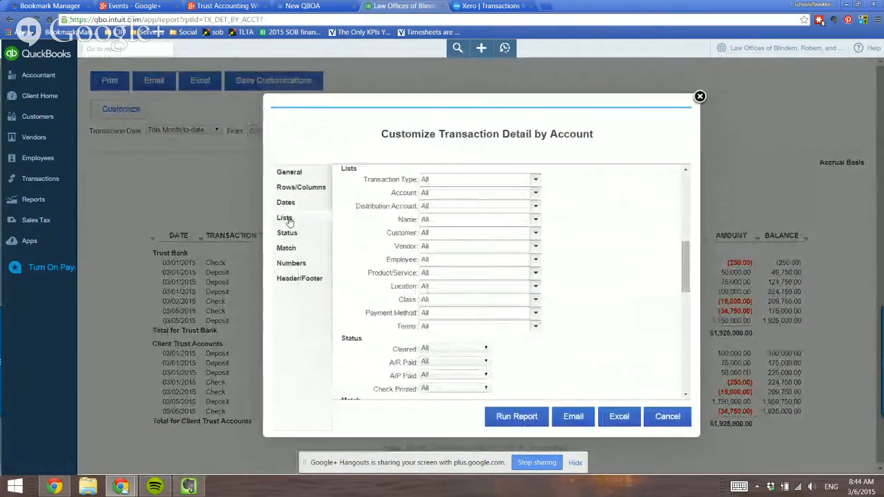
{"action": "left_click", "coordinate": [533, 194]}
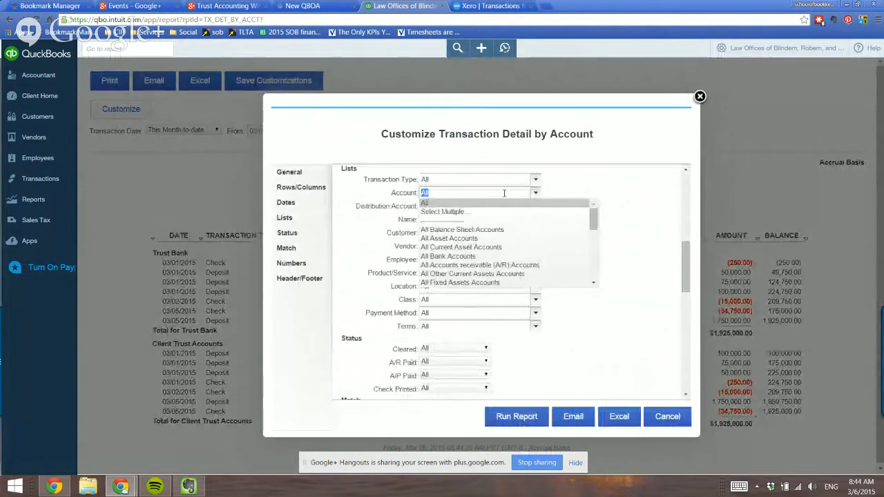
{"action": "left_click", "coordinate": [442, 212]}
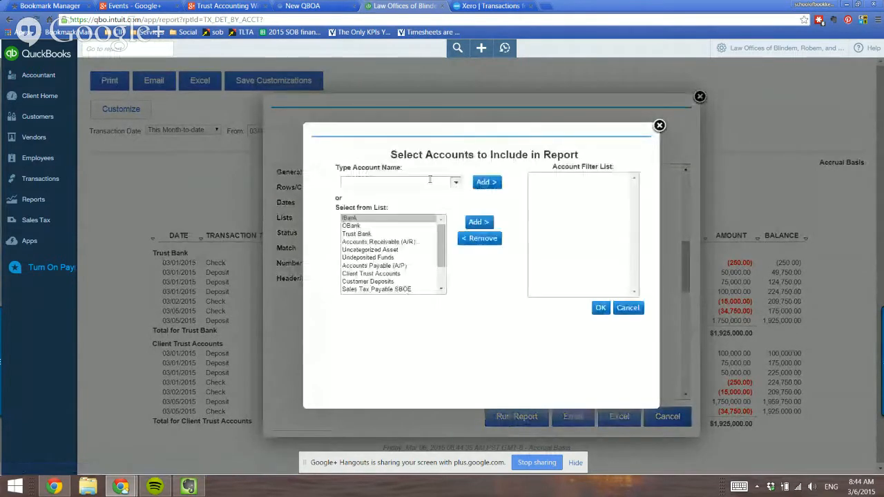
{"action": "left_click", "coordinate": [366, 234]}
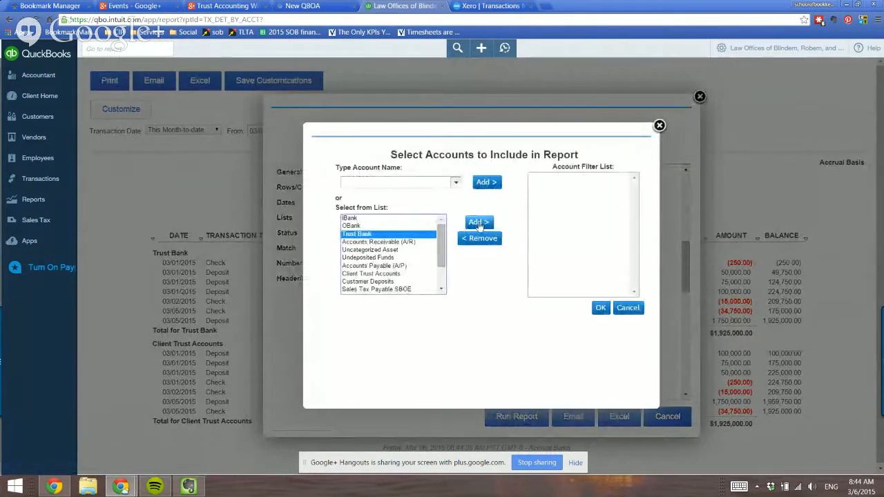
{"action": "left_click", "coordinate": [479, 223]}
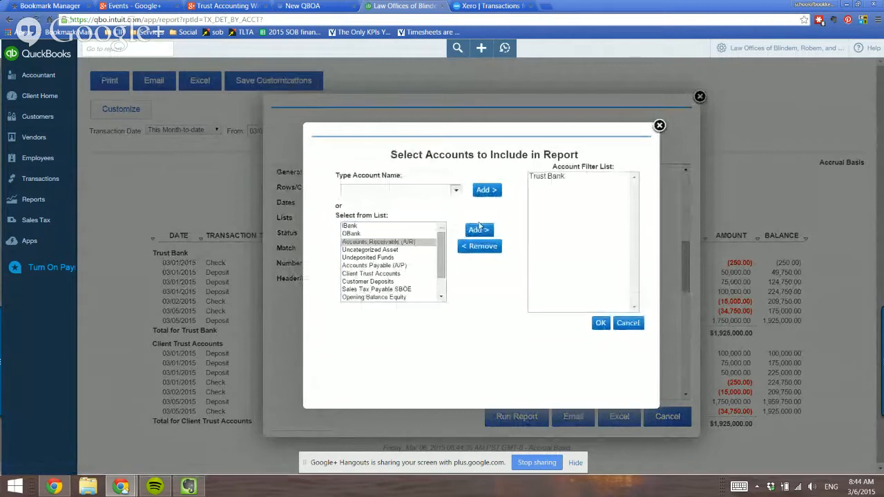
{"action": "left_click", "coordinate": [369, 274]}
{"action": "left_click", "coordinate": [487, 233]}
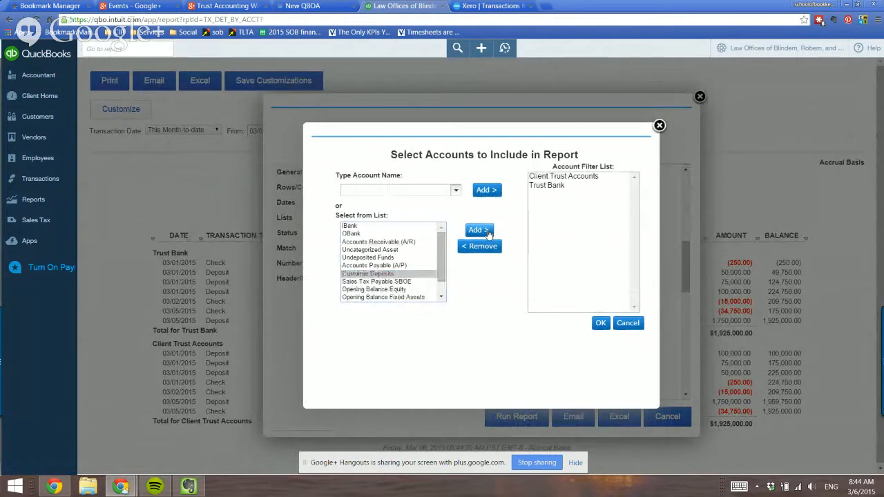
{"action": "left_click", "coordinate": [600, 323]}
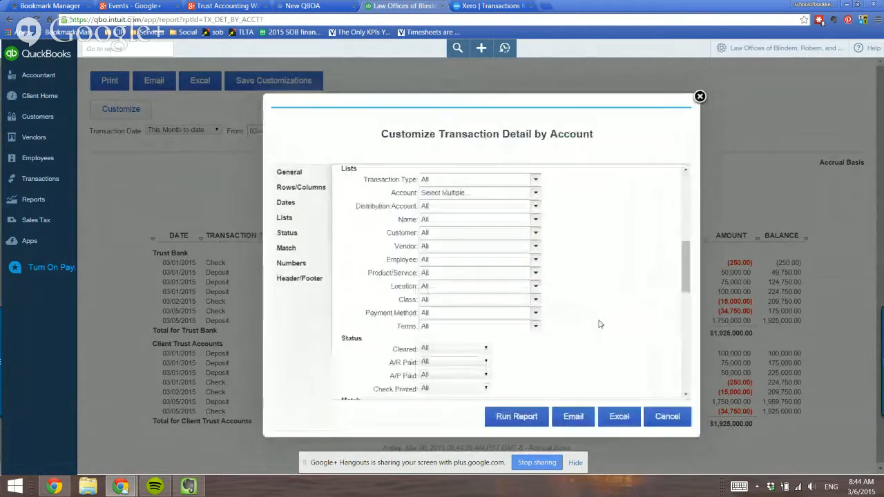
Group the Transaction Detail report by Customer, run it and review the entries per client trust
{"action": "scroll", "coordinate": [598, 306], "scroll_direction": "up", "scroll_amount": 8}
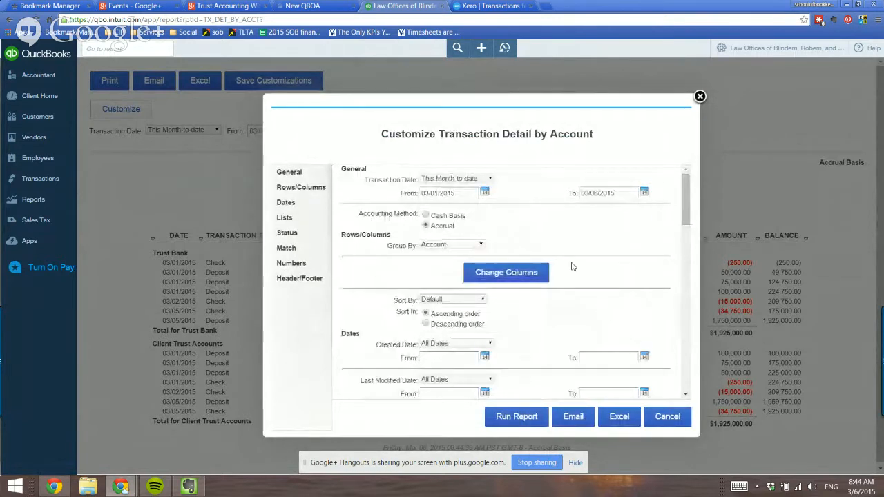
{"action": "left_click", "coordinate": [439, 247]}
{"action": "left_click", "coordinate": [437, 294]}
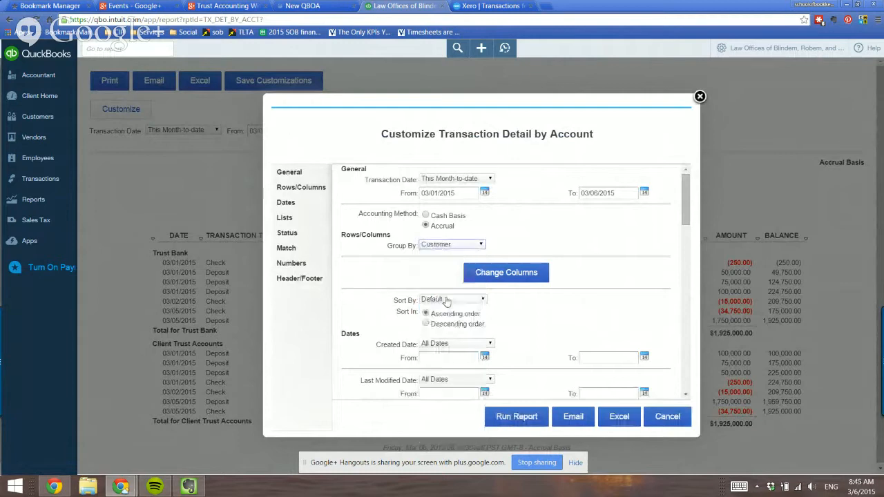
{"action": "left_click", "coordinate": [520, 416]}
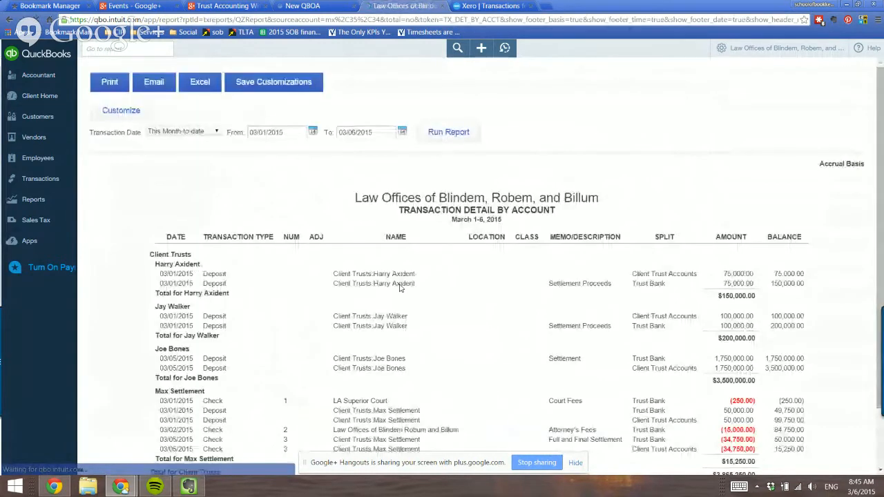
{"action": "scroll", "coordinate": [484, 276], "scroll_direction": "down", "scroll_amount": 1}
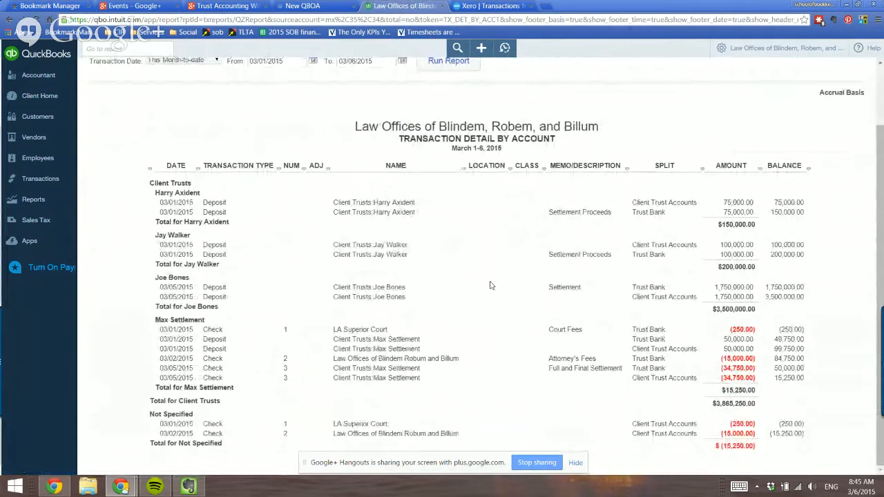
{"action": "scroll", "coordinate": [162, 114], "scroll_direction": "up", "scroll_amount": 1}
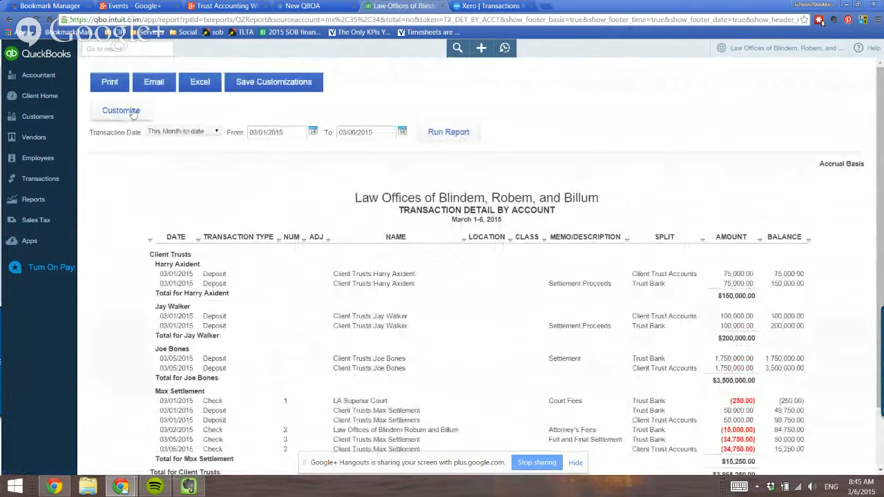
Set the Transaction Detail report's grouping to Account and run the report
{"action": "left_click", "coordinate": [125, 110]}
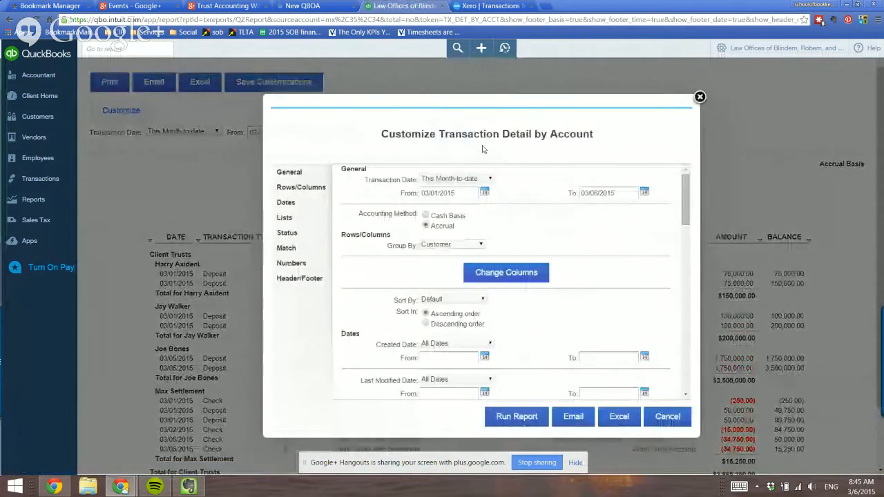
{"action": "left_click", "coordinate": [479, 244]}
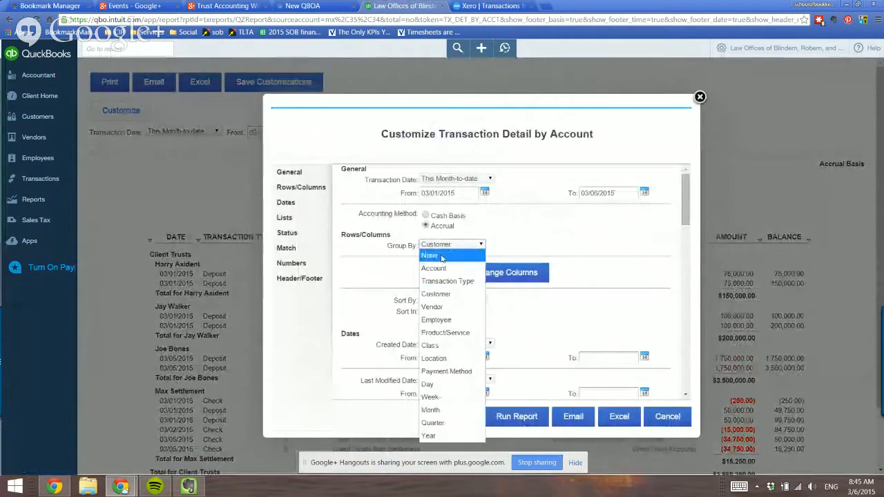
{"action": "left_click", "coordinate": [442, 257]}
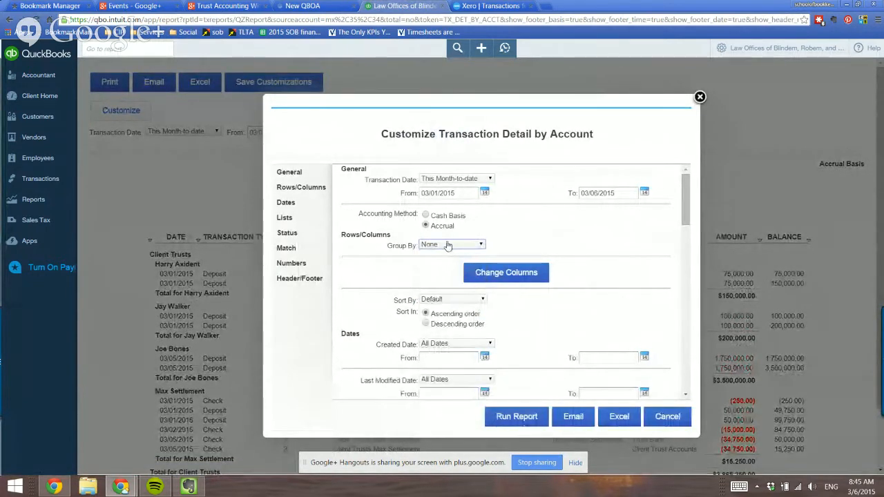
{"action": "left_click", "coordinate": [447, 246]}
{"action": "left_click", "coordinate": [433, 268]}
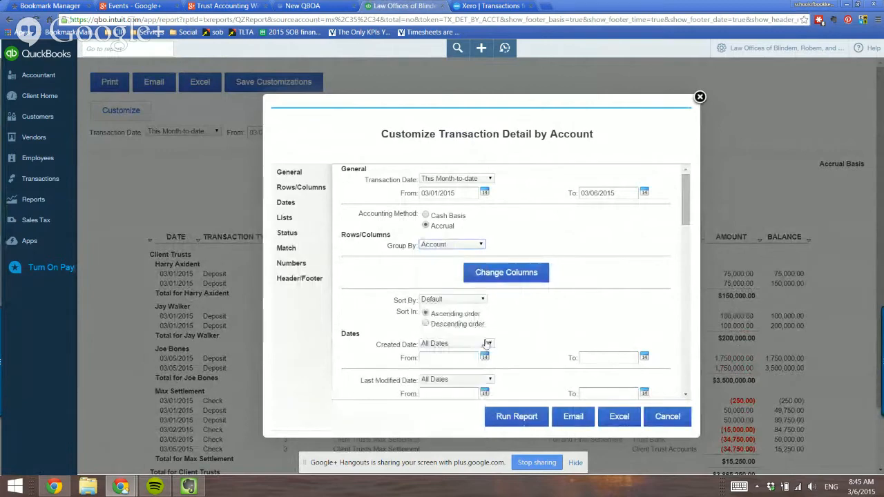
{"action": "left_click", "coordinate": [509, 417]}
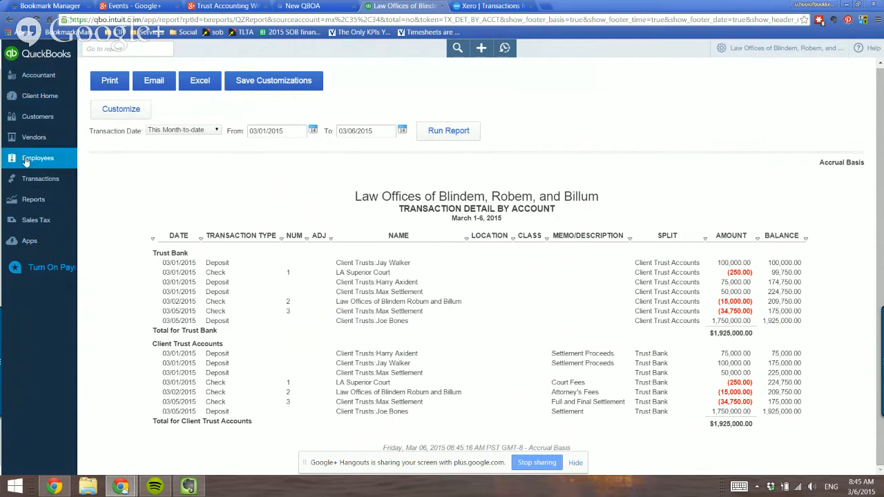
Return to the QuickBooks reports overview, and switch to Xero to open its bank accounts list
{"action": "left_click", "coordinate": [33, 201]}
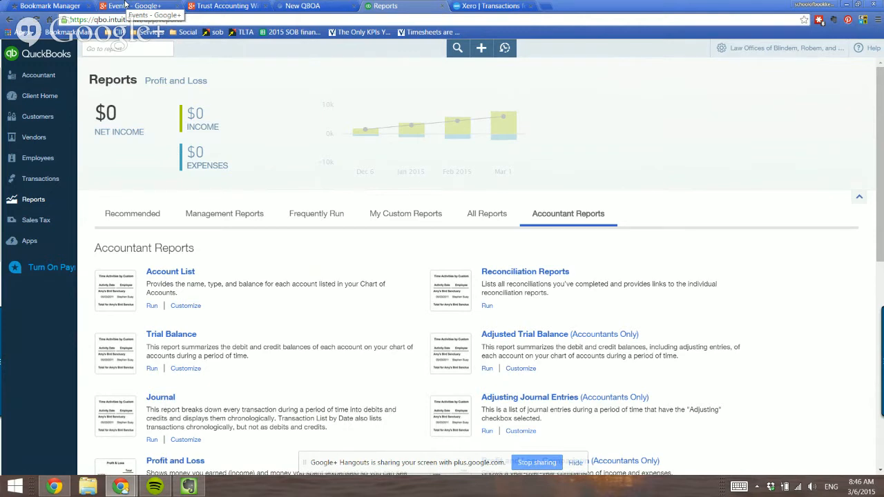
{"action": "left_click", "coordinate": [506, 6]}
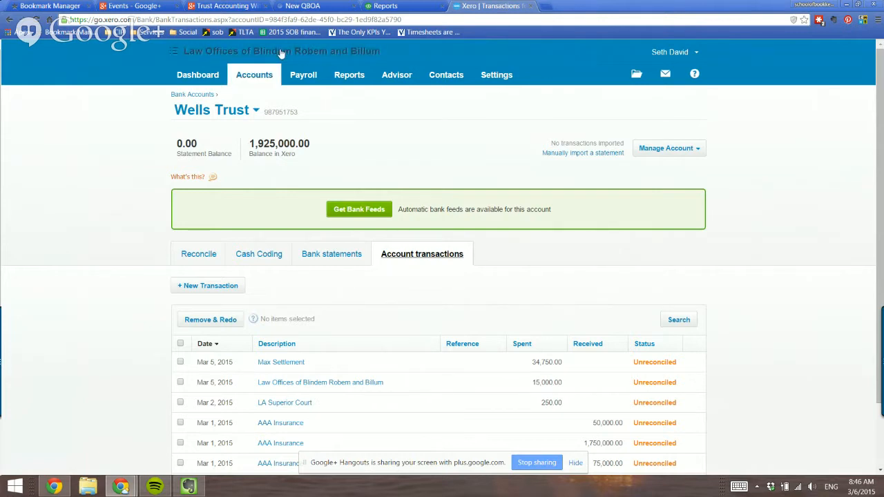
{"action": "left_click", "coordinate": [192, 96]}
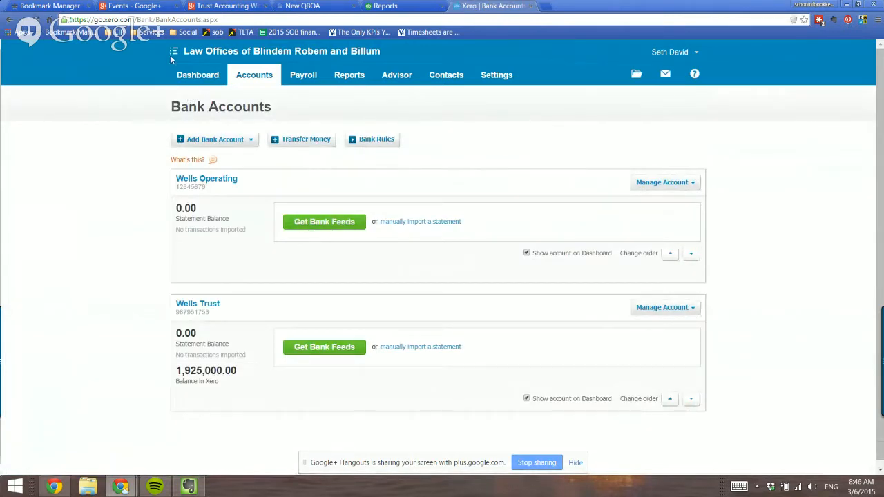
Switch to the Google+ Hangouts window to check the live session and its group chat
{"action": "mouse_move", "coordinate": [120, 487]}
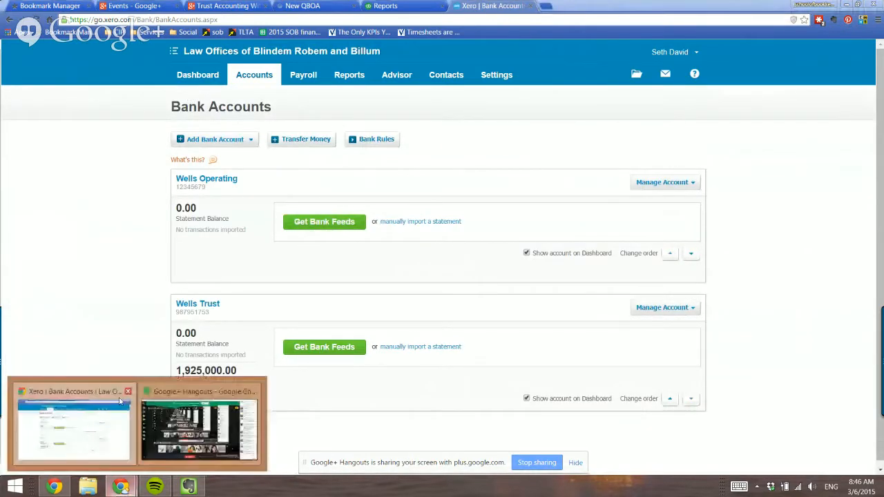
{"action": "left_click", "coordinate": [199, 435]}
{"action": "mouse_move", "coordinate": [14, 108]}
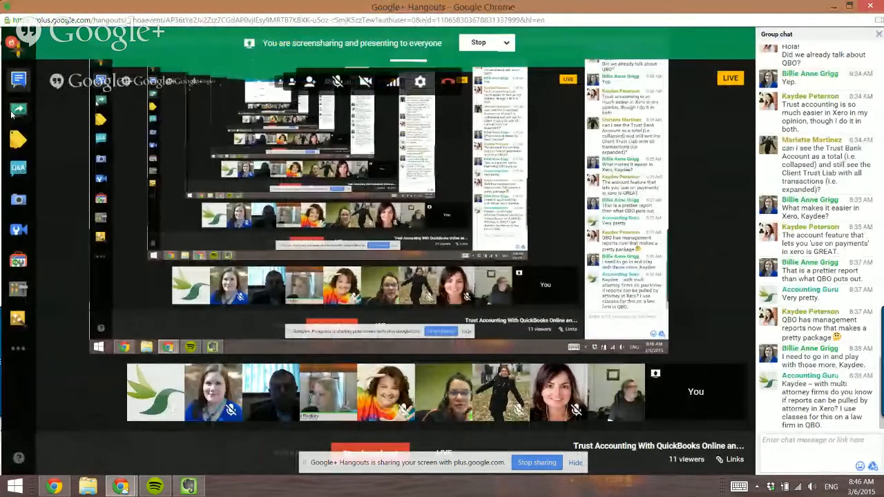
{"action": "left_click", "coordinate": [18, 293]}
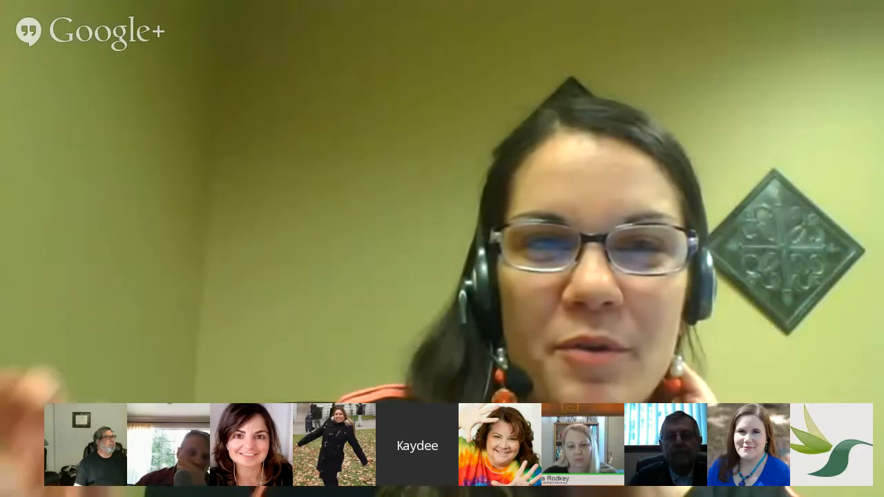
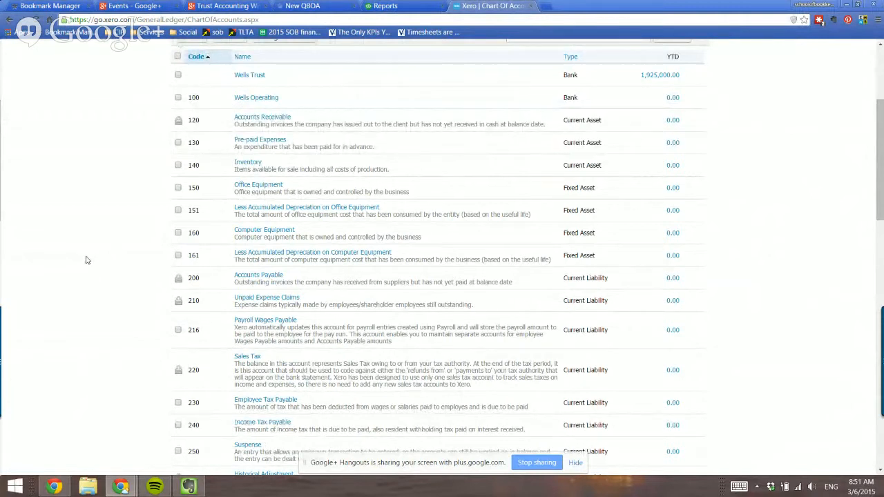
Enable payments to the Client Trust Liability account (270) in the chart of accounts and save the account details
{"action": "scroll", "coordinate": [90, 268], "scroll_direction": "down", "scroll_amount": 1}
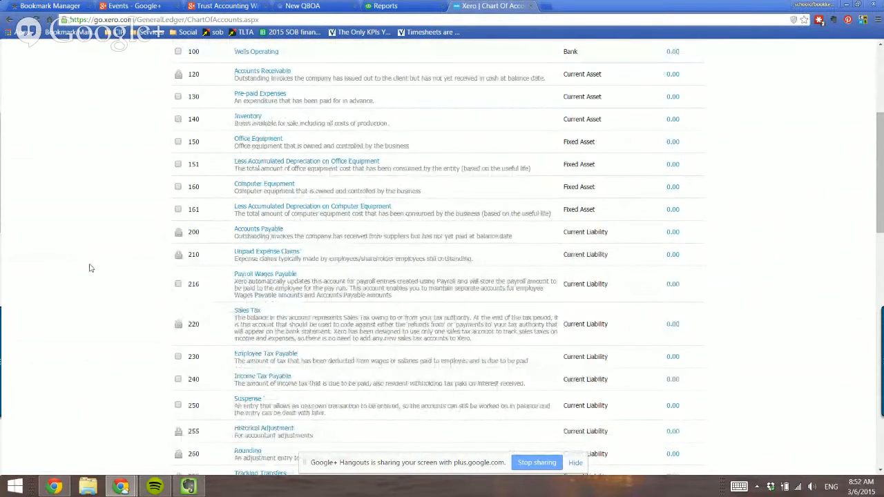
{"action": "scroll", "coordinate": [89, 269], "scroll_direction": "down", "scroll_amount": 2}
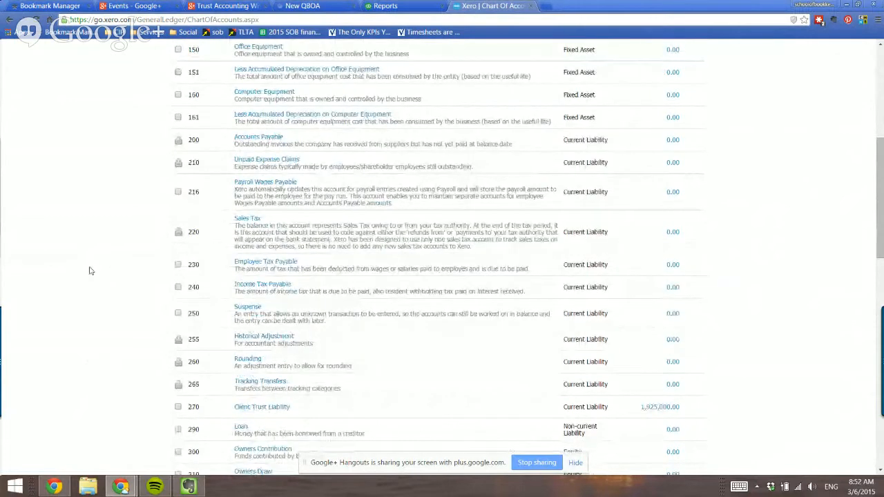
{"action": "scroll", "coordinate": [89, 271], "scroll_direction": "down", "scroll_amount": 1}
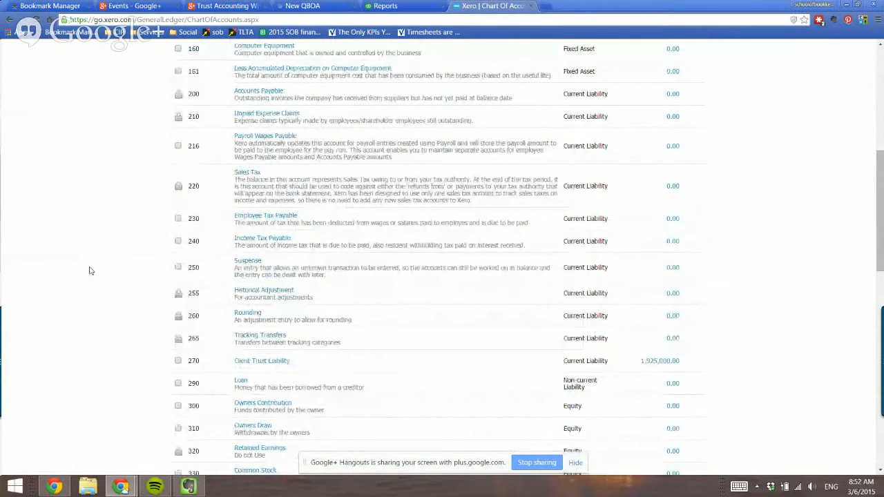
{"action": "scroll", "coordinate": [89, 271], "scroll_direction": "down", "scroll_amount": 2}
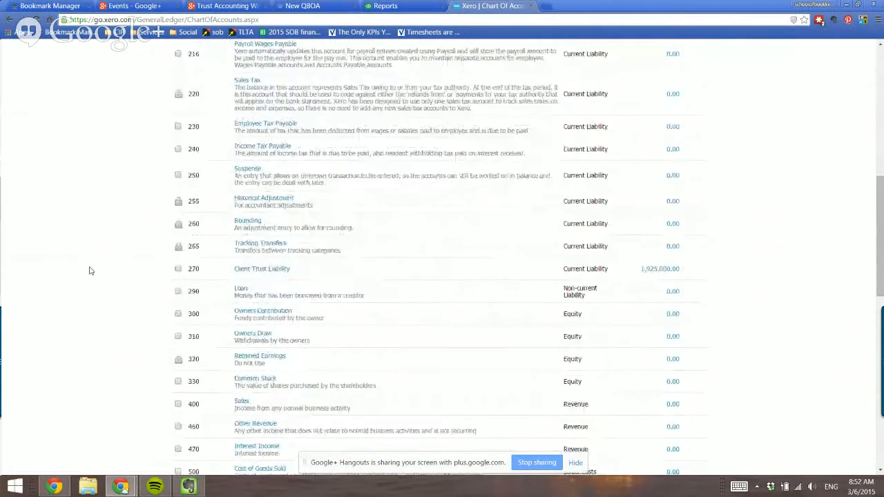
{"action": "left_click", "coordinate": [267, 270]}
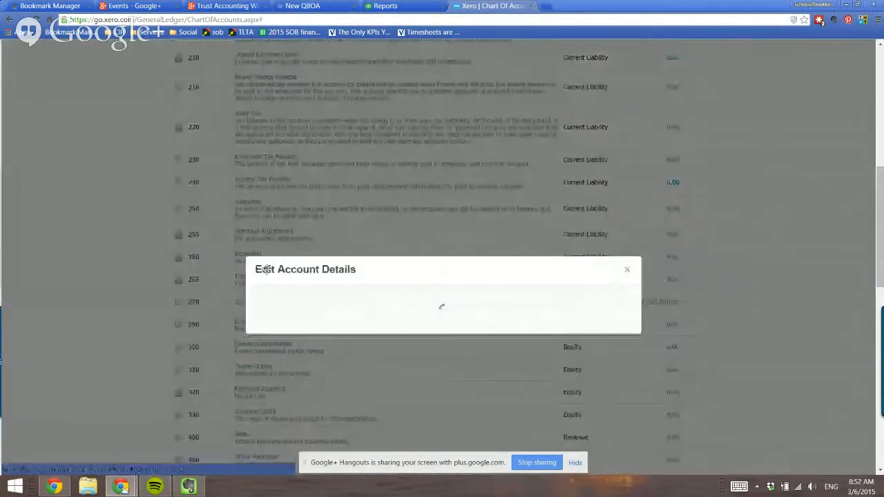
{"action": "left_click", "coordinate": [258, 357]}
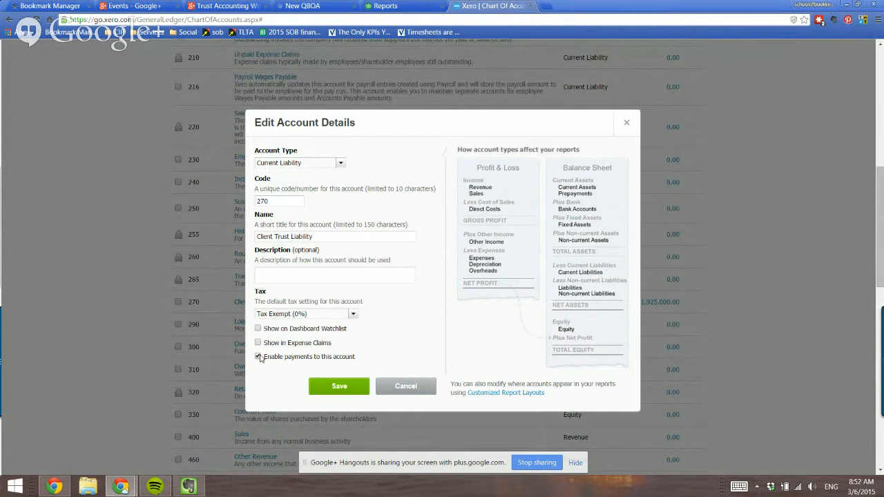
{"action": "left_click", "coordinate": [339, 387]}
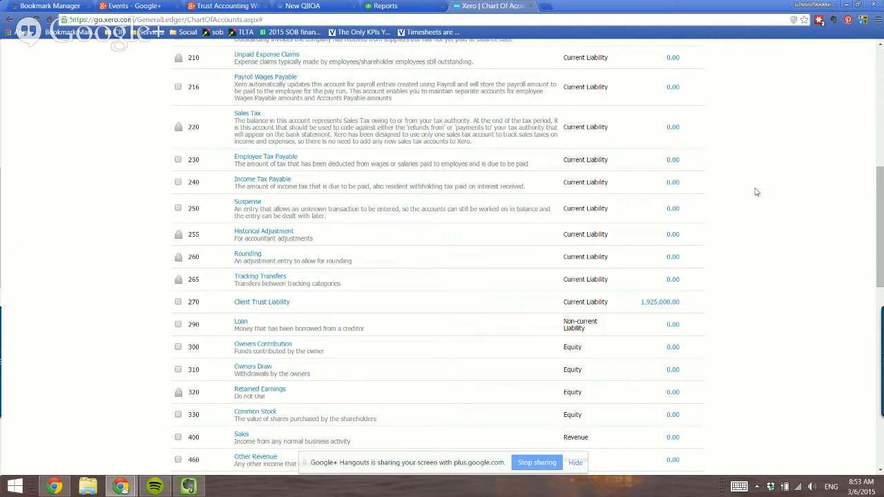
{"action": "scroll", "coordinate": [770, 201], "scroll_direction": "up", "scroll_amount": 6}
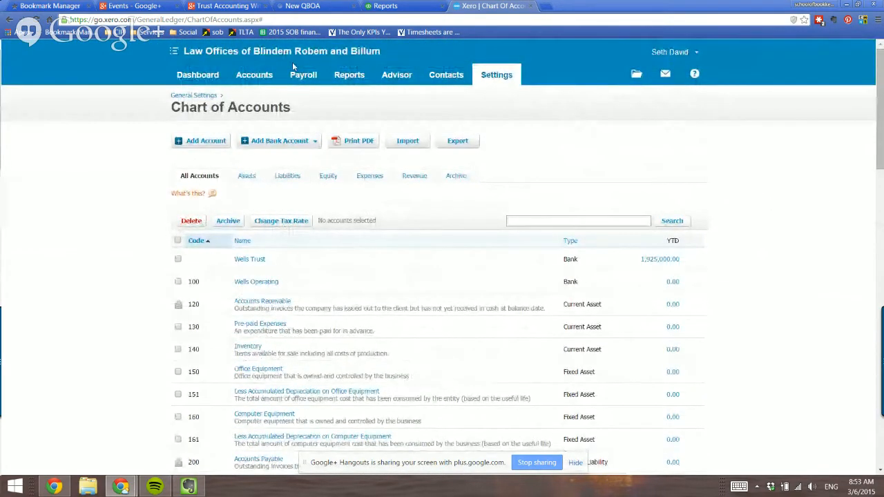
{"action": "left_click", "coordinate": [255, 75]}
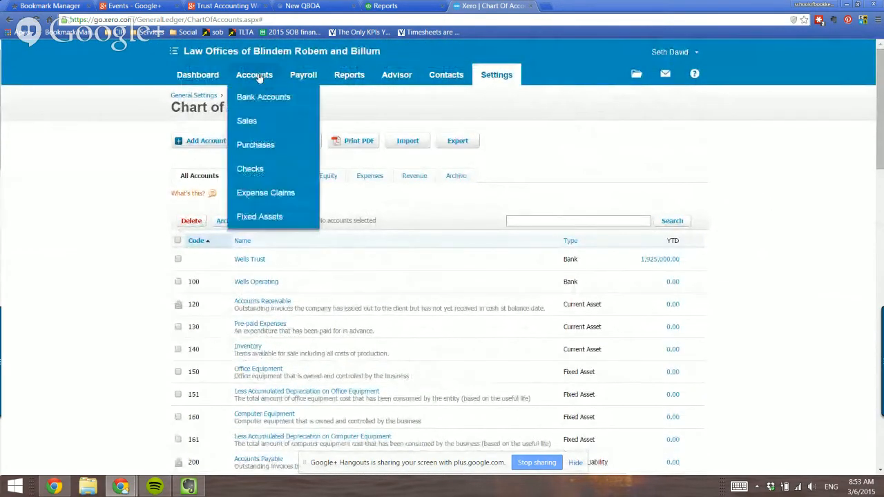
{"action": "left_click", "coordinate": [247, 122]}
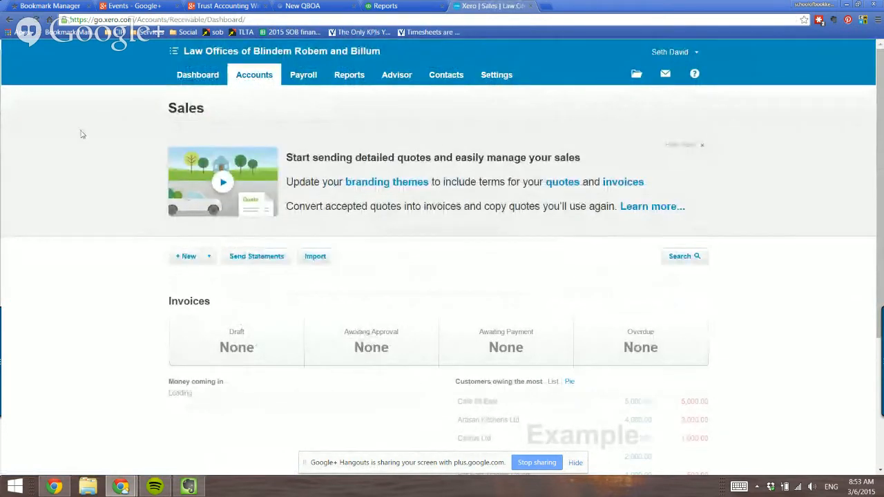
{"action": "left_click", "coordinate": [7, 19]}
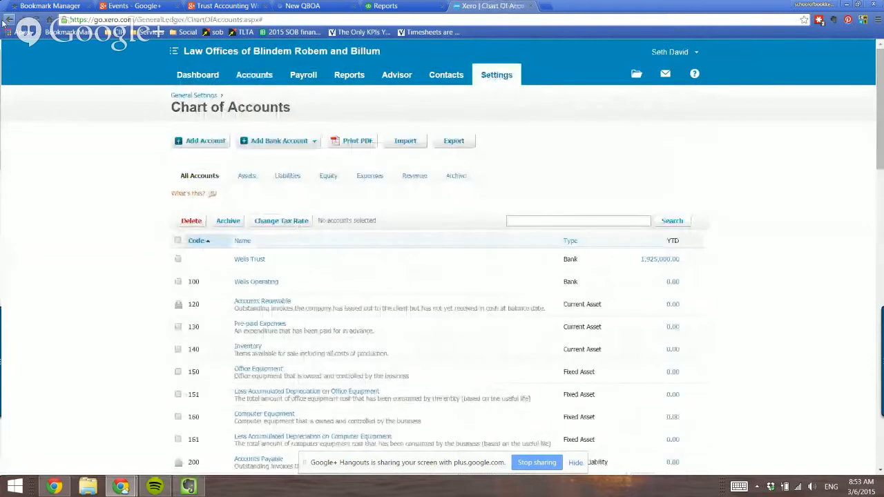
Turn off payments to the Client Trust Liability account (270) and save the account details
{"action": "scroll", "coordinate": [125, 221], "scroll_direction": "down", "scroll_amount": 3}
{"action": "scroll", "coordinate": [107, 239], "scroll_direction": "down", "scroll_amount": 3}
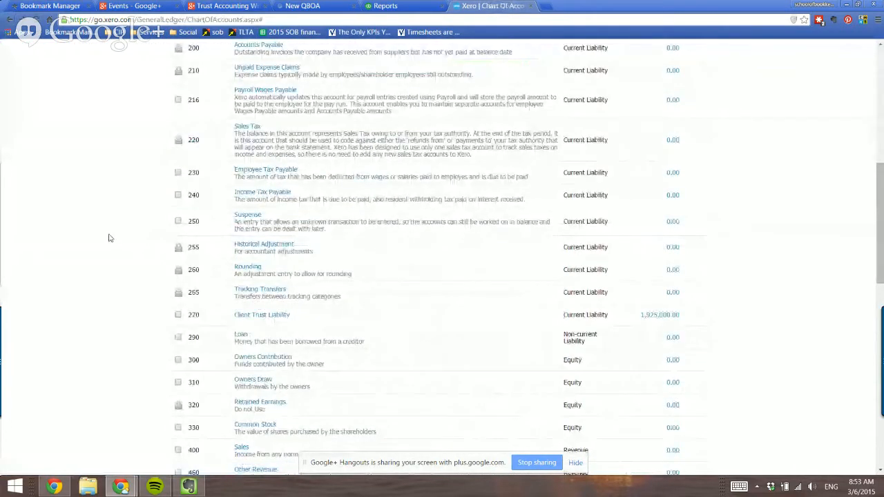
{"action": "scroll", "coordinate": [161, 250], "scroll_direction": "down", "scroll_amount": 1}
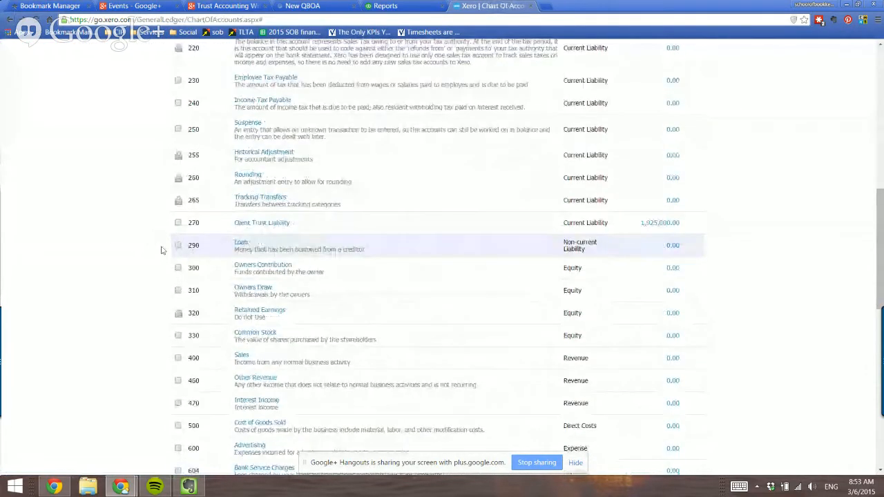
{"action": "left_click", "coordinate": [270, 223]}
{"action": "left_click", "coordinate": [258, 353]}
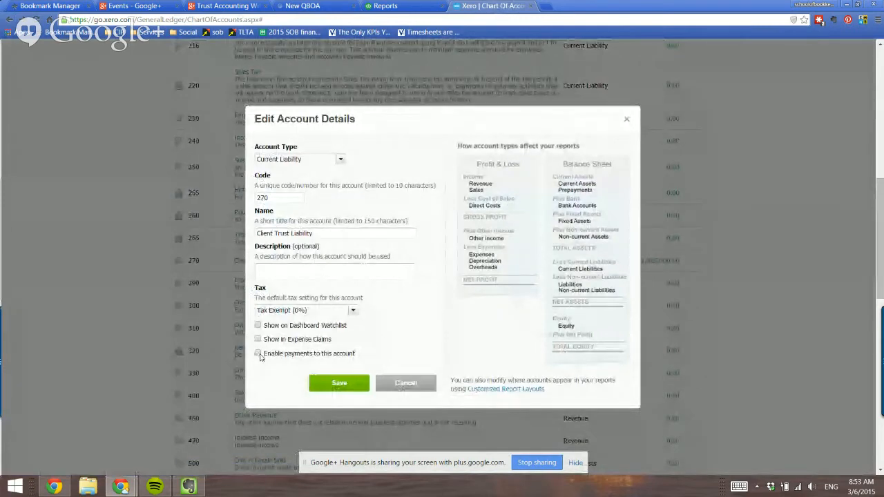
{"action": "left_click", "coordinate": [339, 383]}
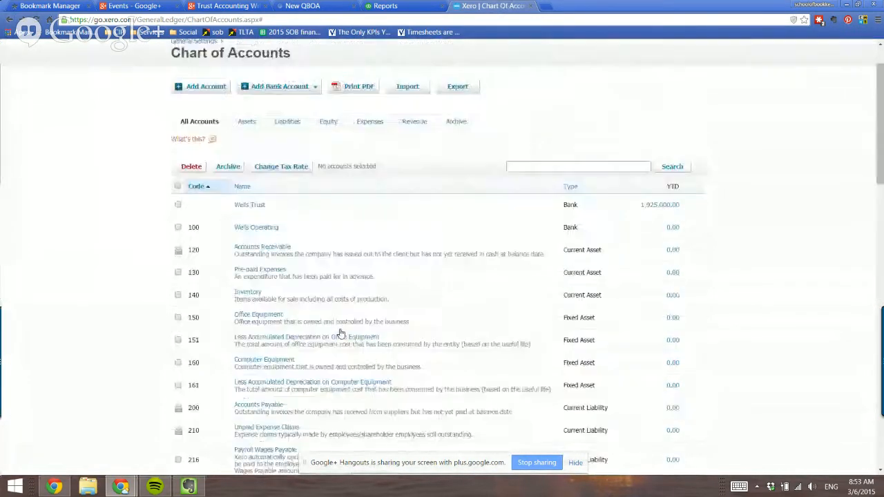
Start a new sales invoice and assign the 270 - Client Trust Liability account to its first line
{"action": "left_click", "coordinate": [255, 75]}
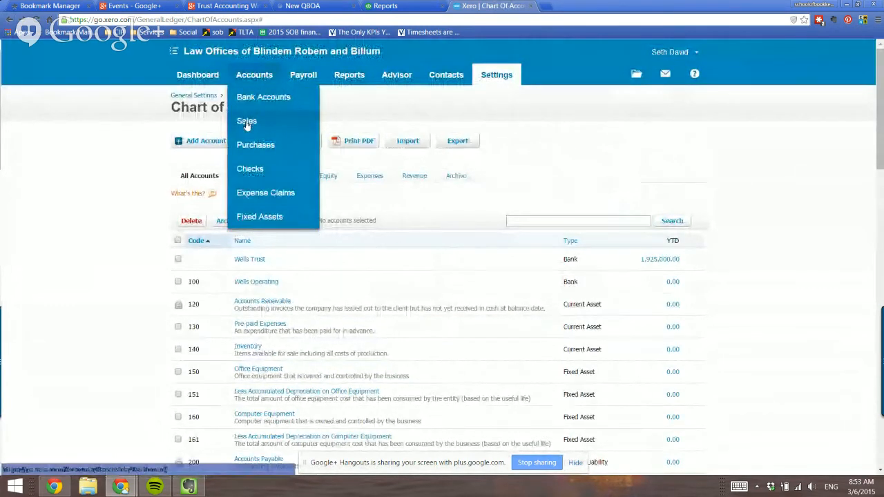
{"action": "left_click", "coordinate": [247, 123]}
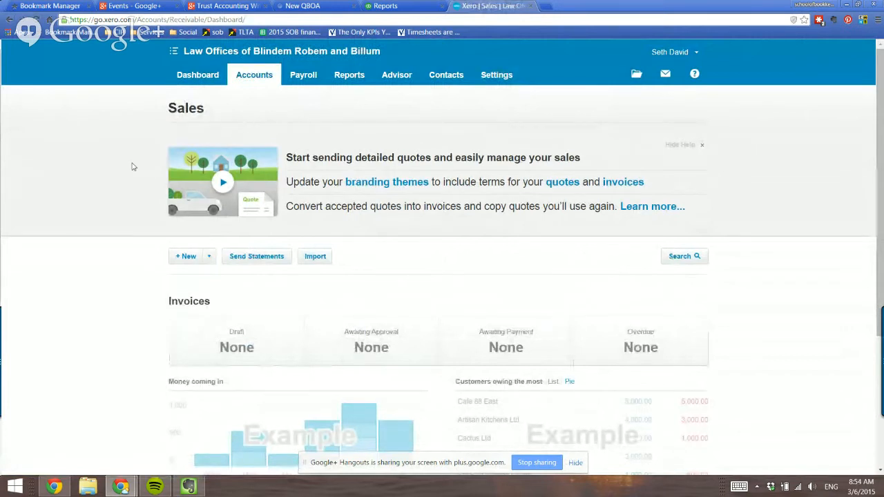
{"action": "left_click", "coordinate": [184, 257]}
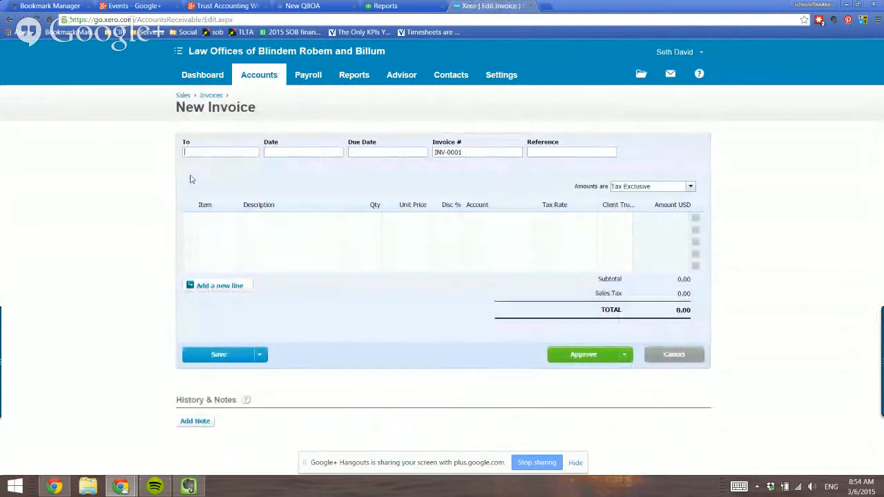
{"action": "left_click", "coordinate": [514, 220]}
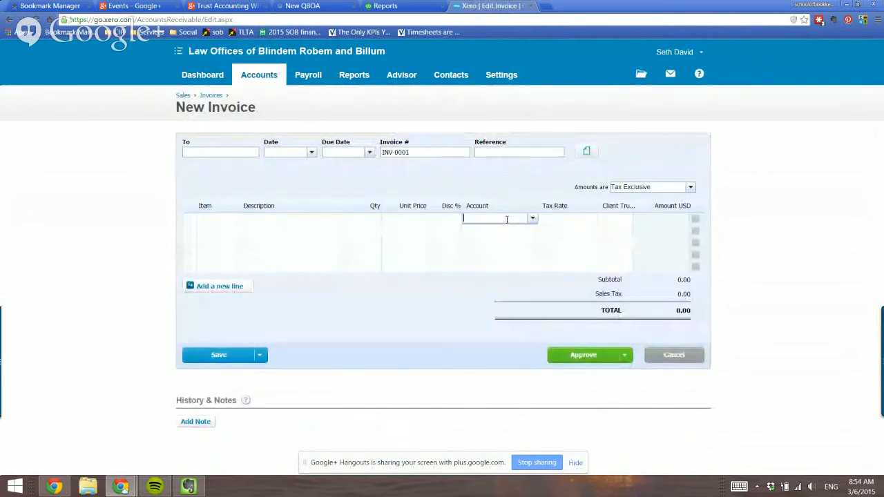
{"action": "type", "text": "clie"}
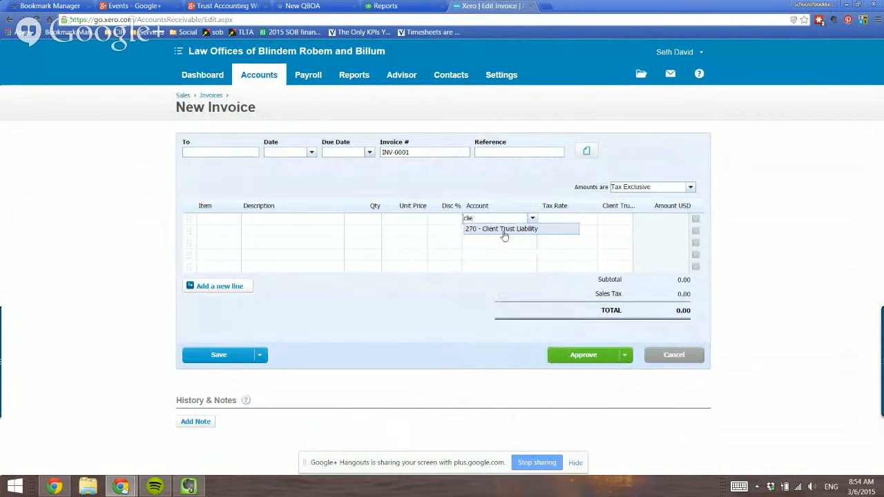
{"action": "left_click", "coordinate": [504, 233]}
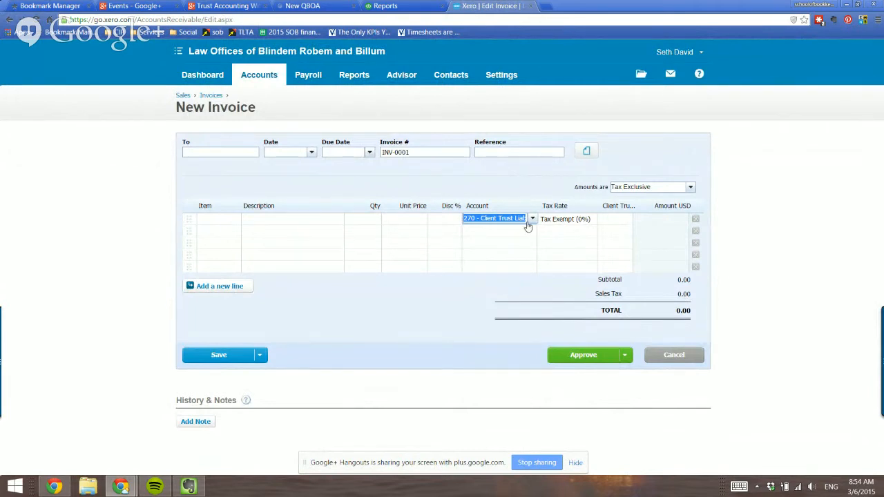
{"action": "key", "text": "Tab"}
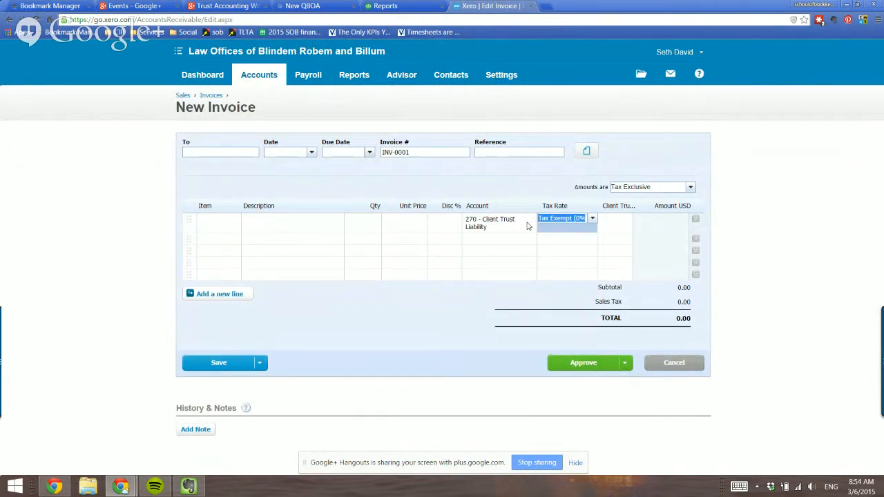
Check the invoice line's description and client trust tracking fields, and cancel the invoice without saving
{"action": "left_click", "coordinate": [263, 218]}
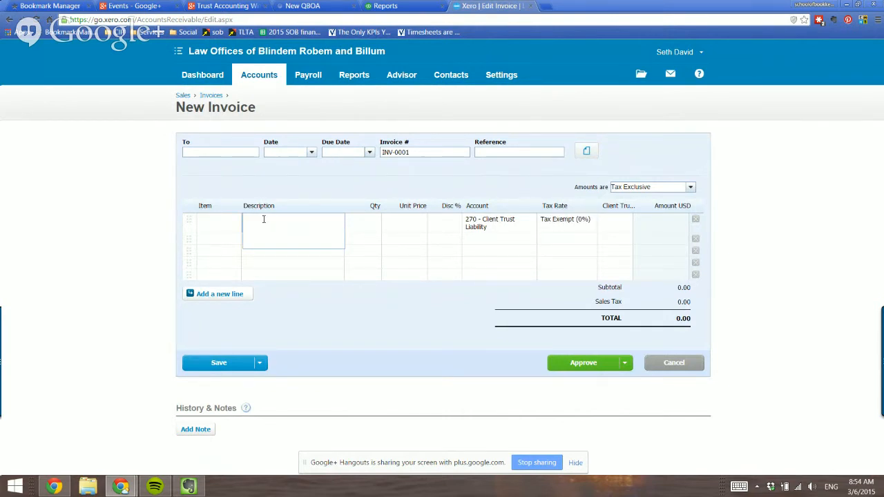
{"action": "left_click", "coordinate": [606, 220]}
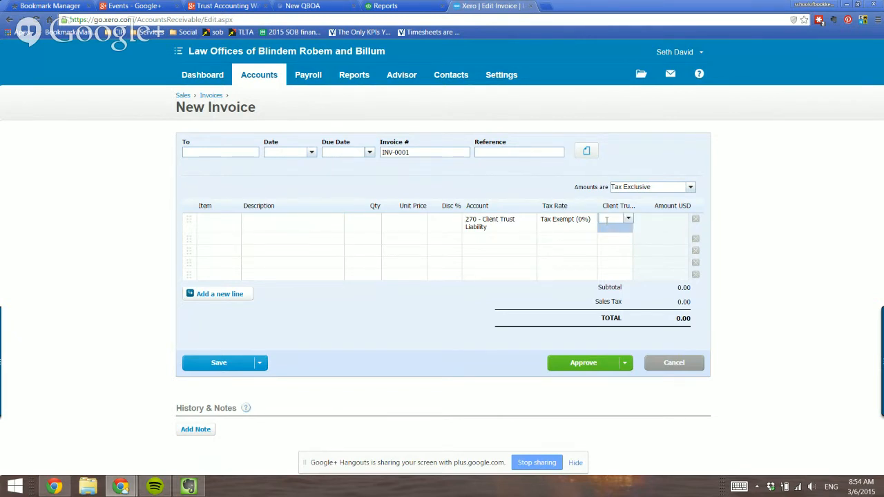
{"action": "left_click", "coordinate": [805, 185]}
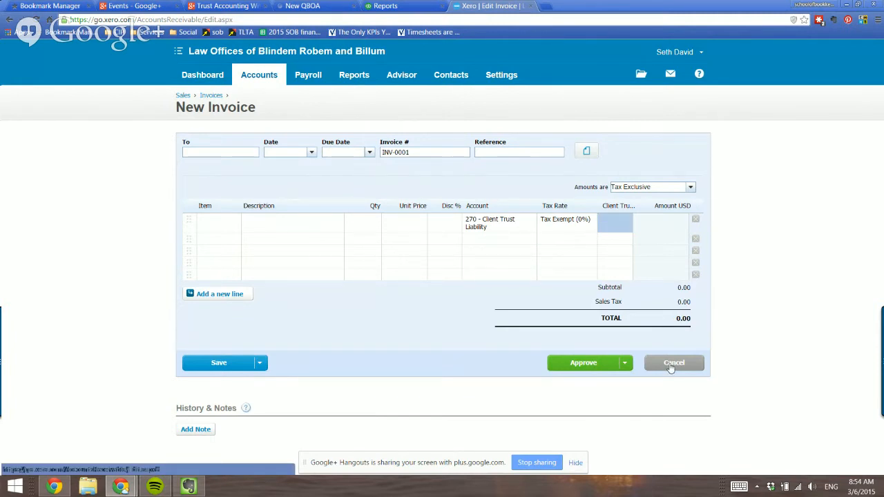
{"action": "left_click", "coordinate": [671, 366]}
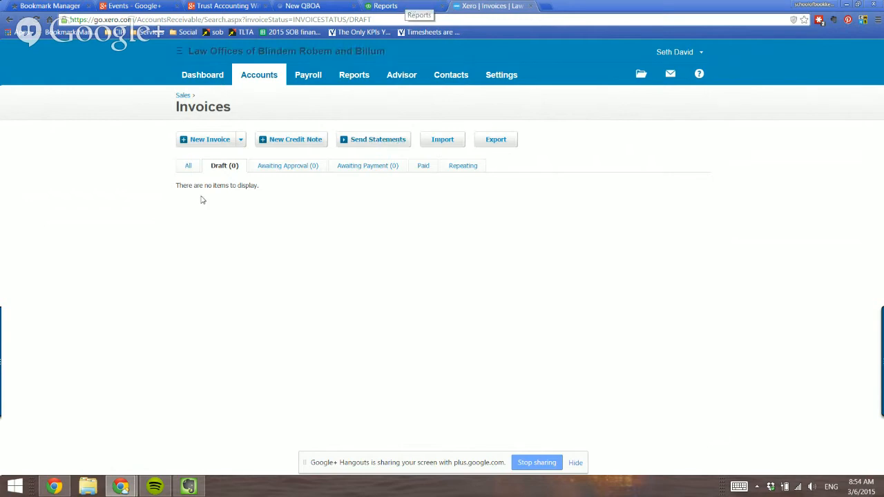
Switch to the Google+ Hangouts window and stop sharing the screen with the session
{"action": "left_click", "coordinate": [122, 488]}
{"action": "left_click", "coordinate": [85, 433]}
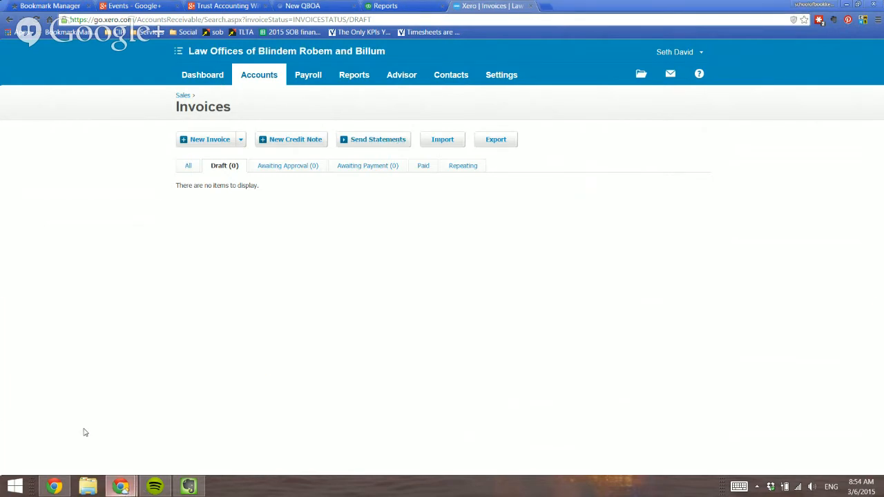
{"action": "left_click", "coordinate": [122, 488]}
{"action": "left_click", "coordinate": [159, 425]}
{"action": "mouse_move", "coordinate": [45, 124]}
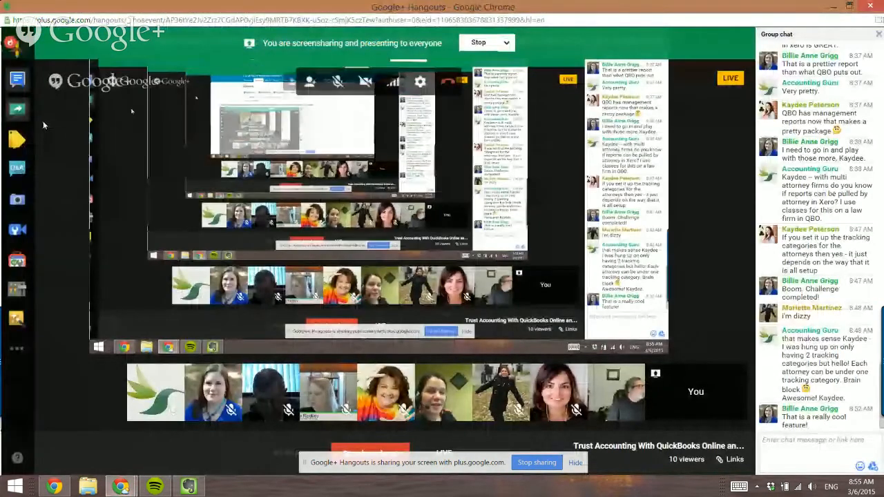
{"action": "left_click", "coordinate": [17, 111]}
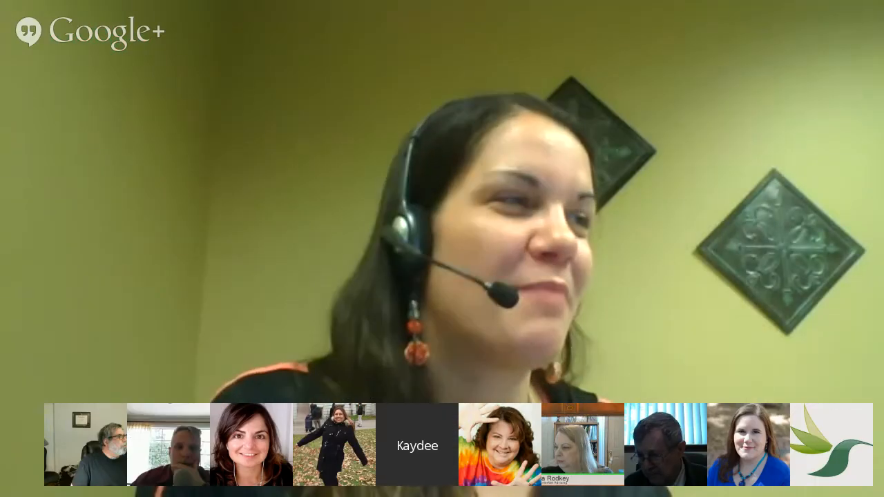